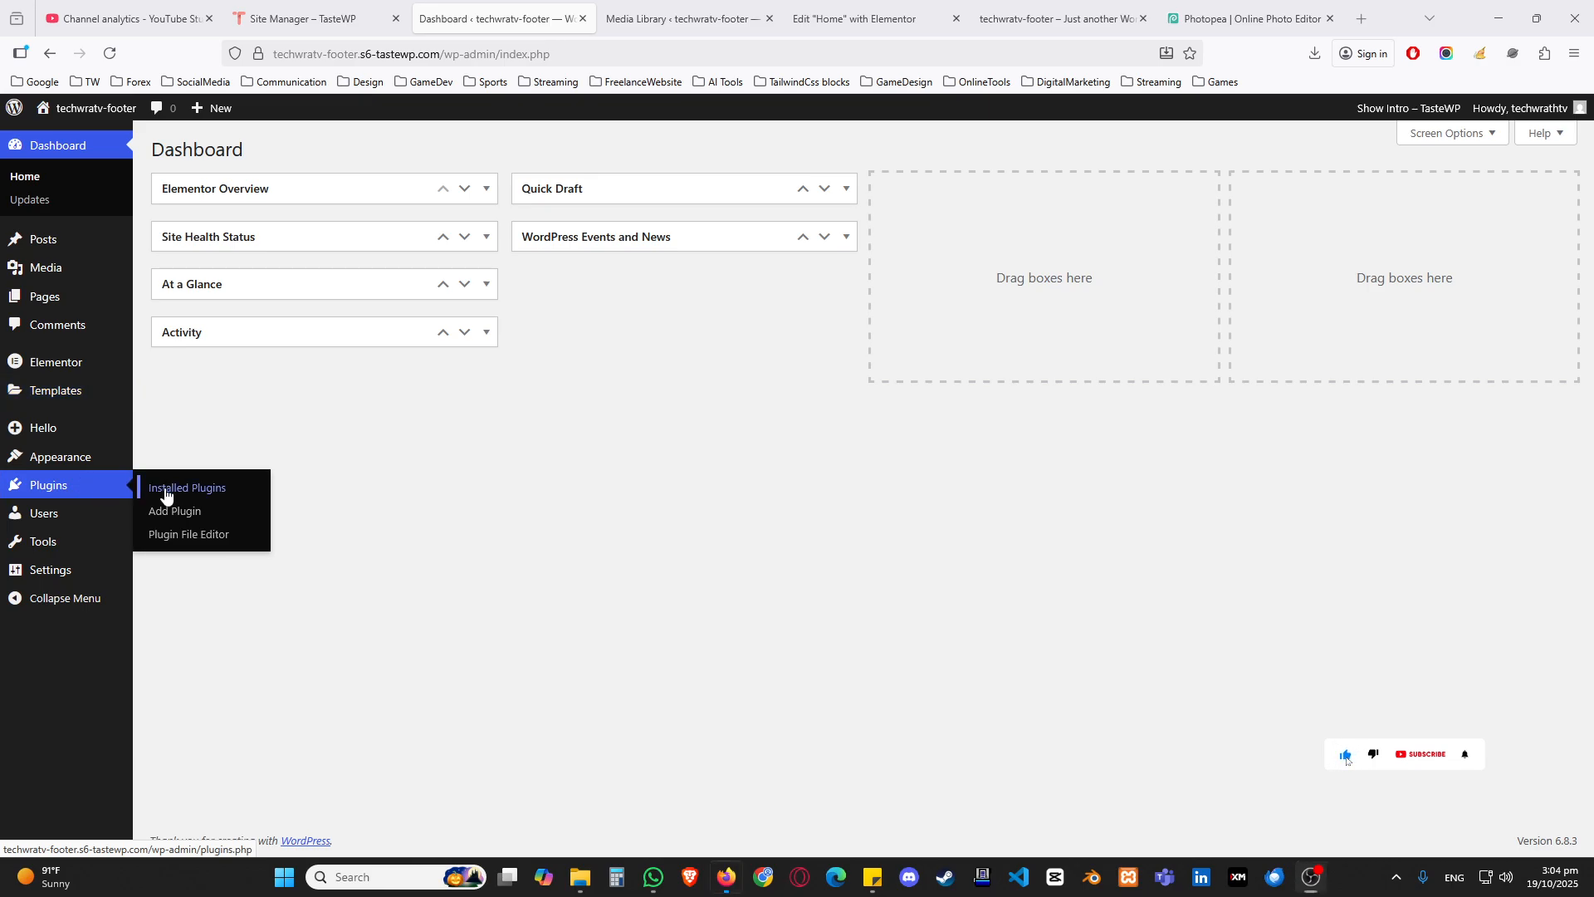
# Step: Review the installed plugins, the page list, the Home page in Elementor and the live site
pyautogui.middleClick(83, 487)
pyautogui.click(611, 17)
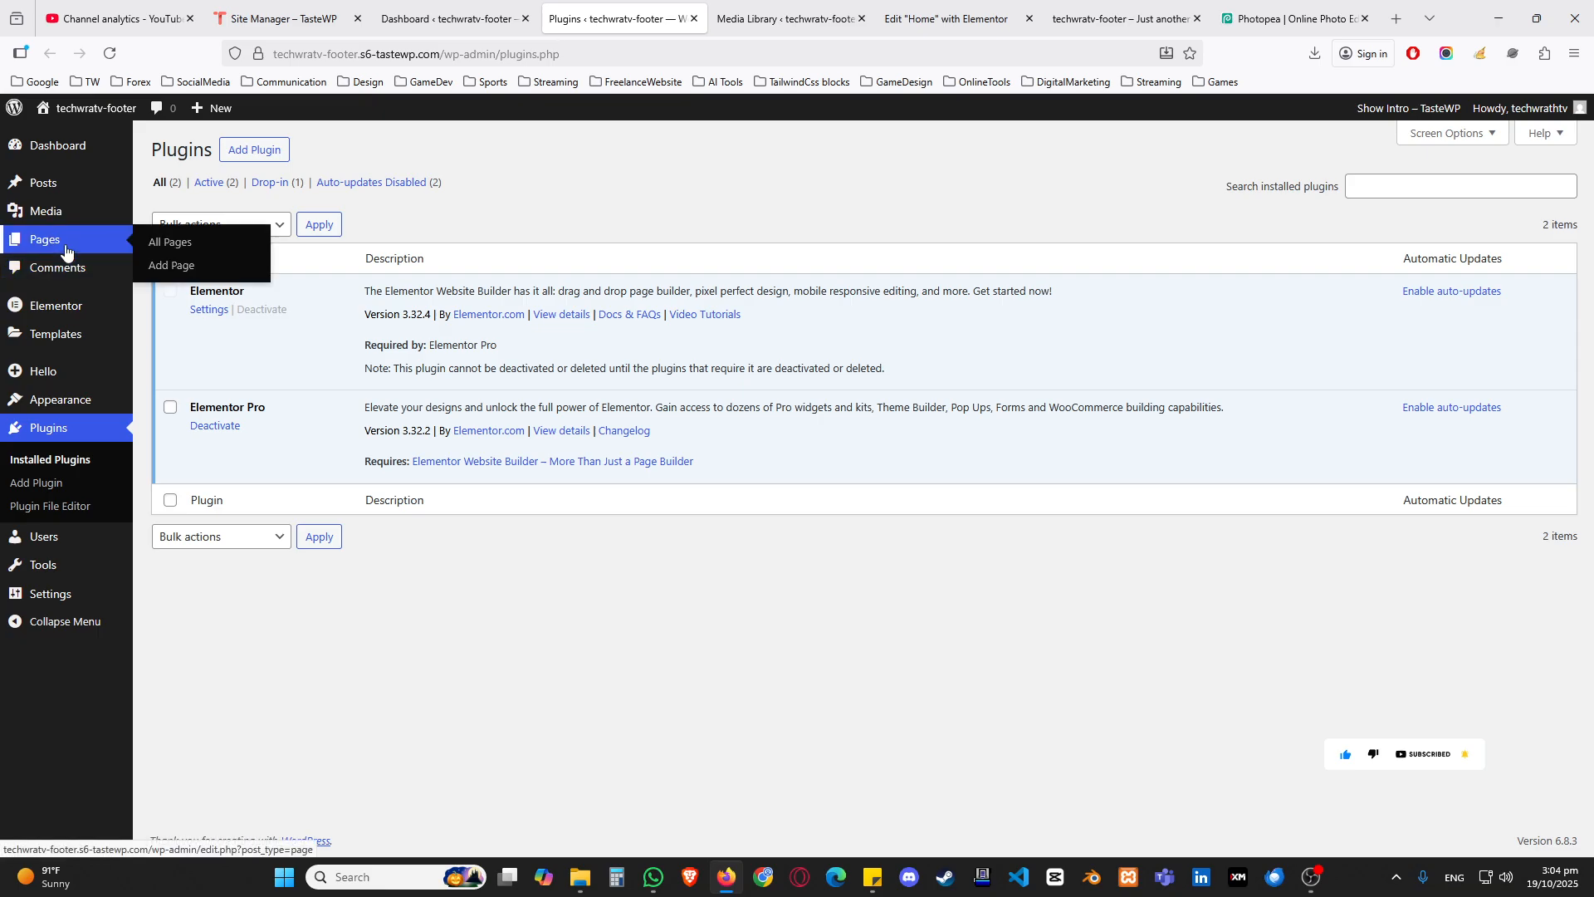
pyautogui.click(170, 242)
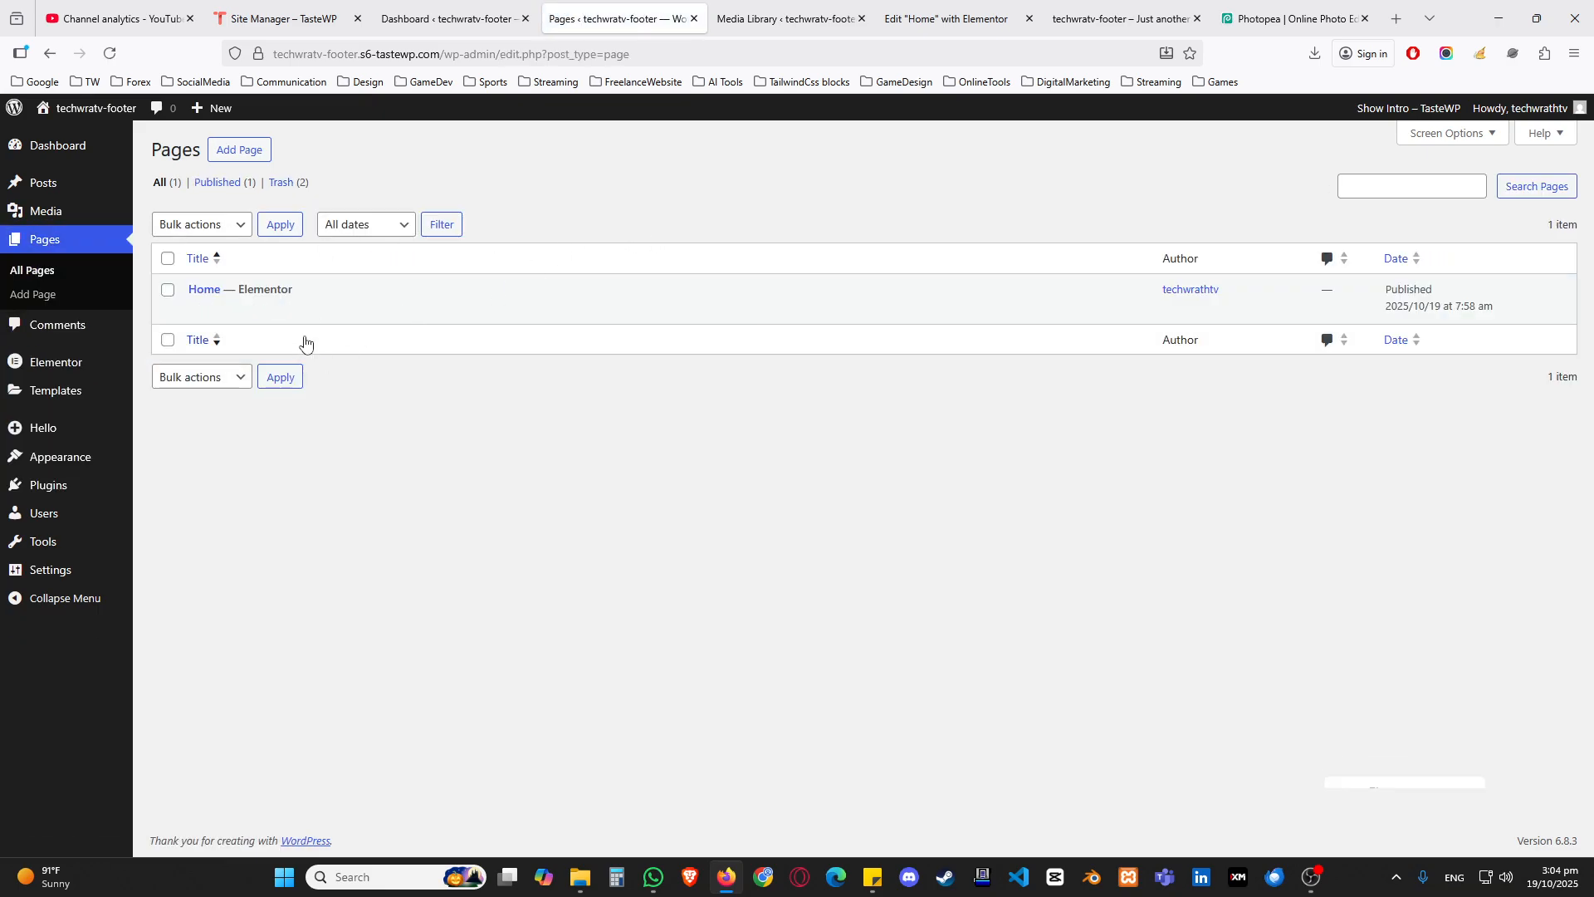
pyautogui.click(923, 8)
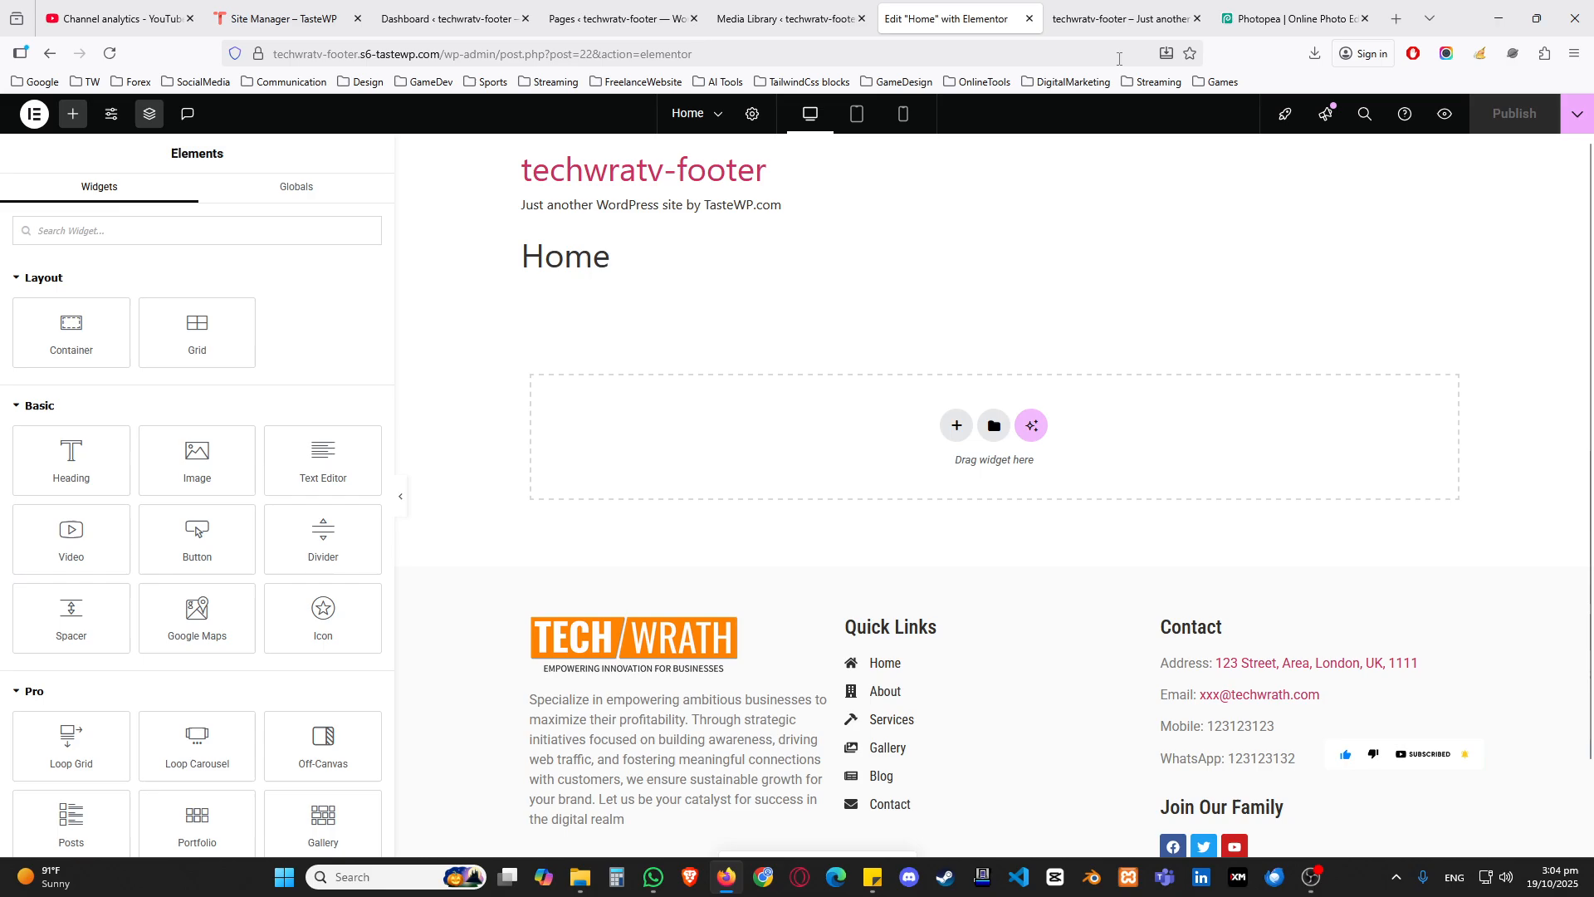
pyautogui.click(1117, 19)
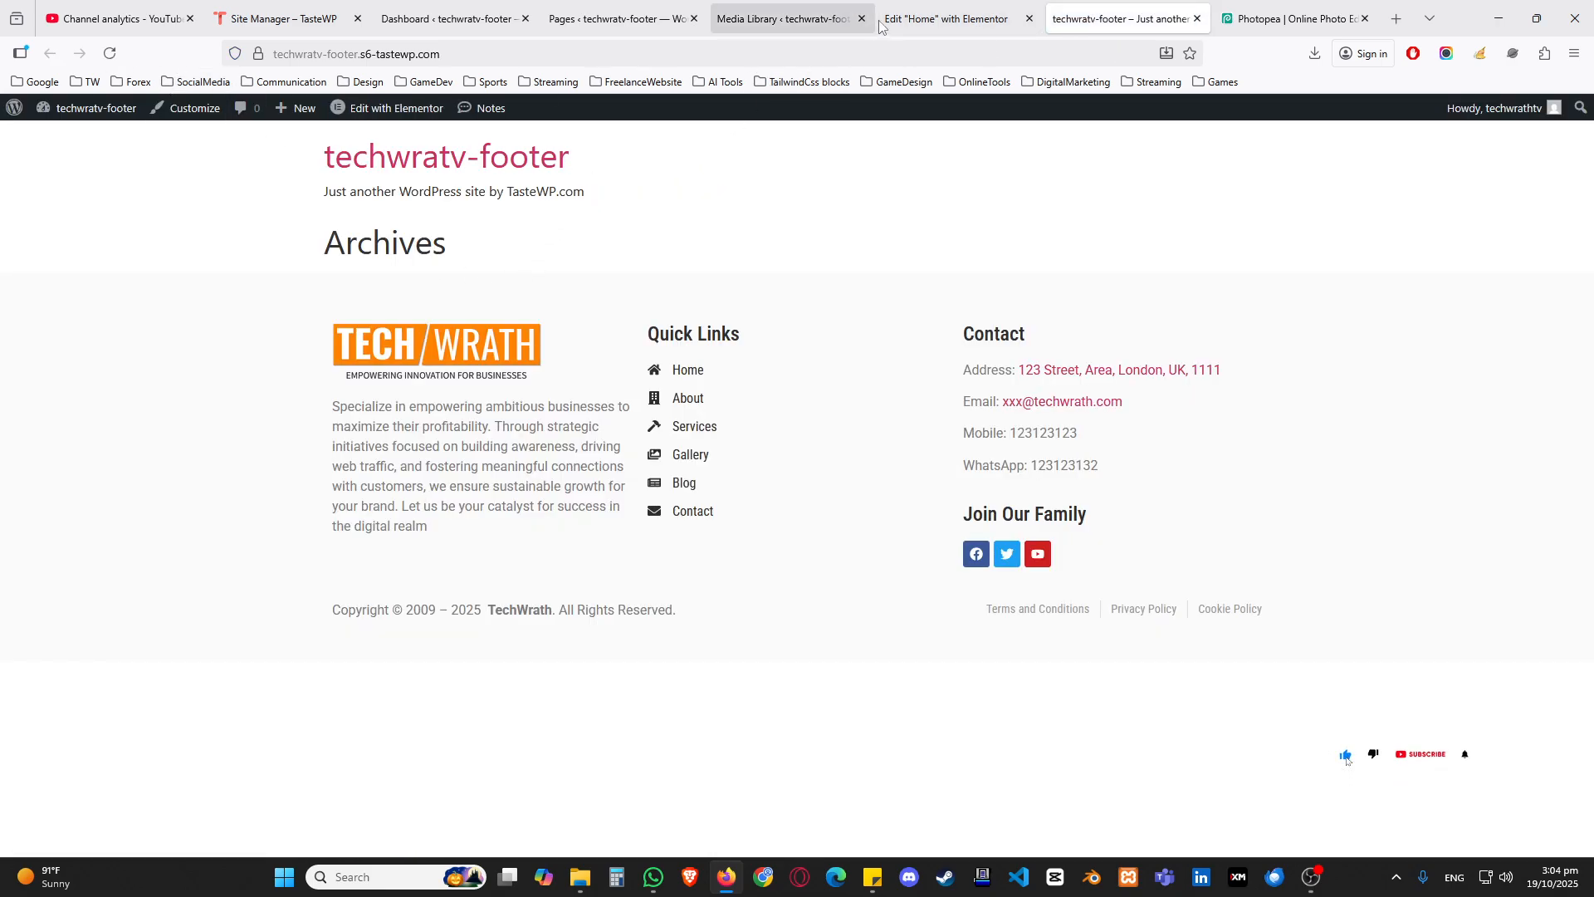
pyautogui.click(947, 18)
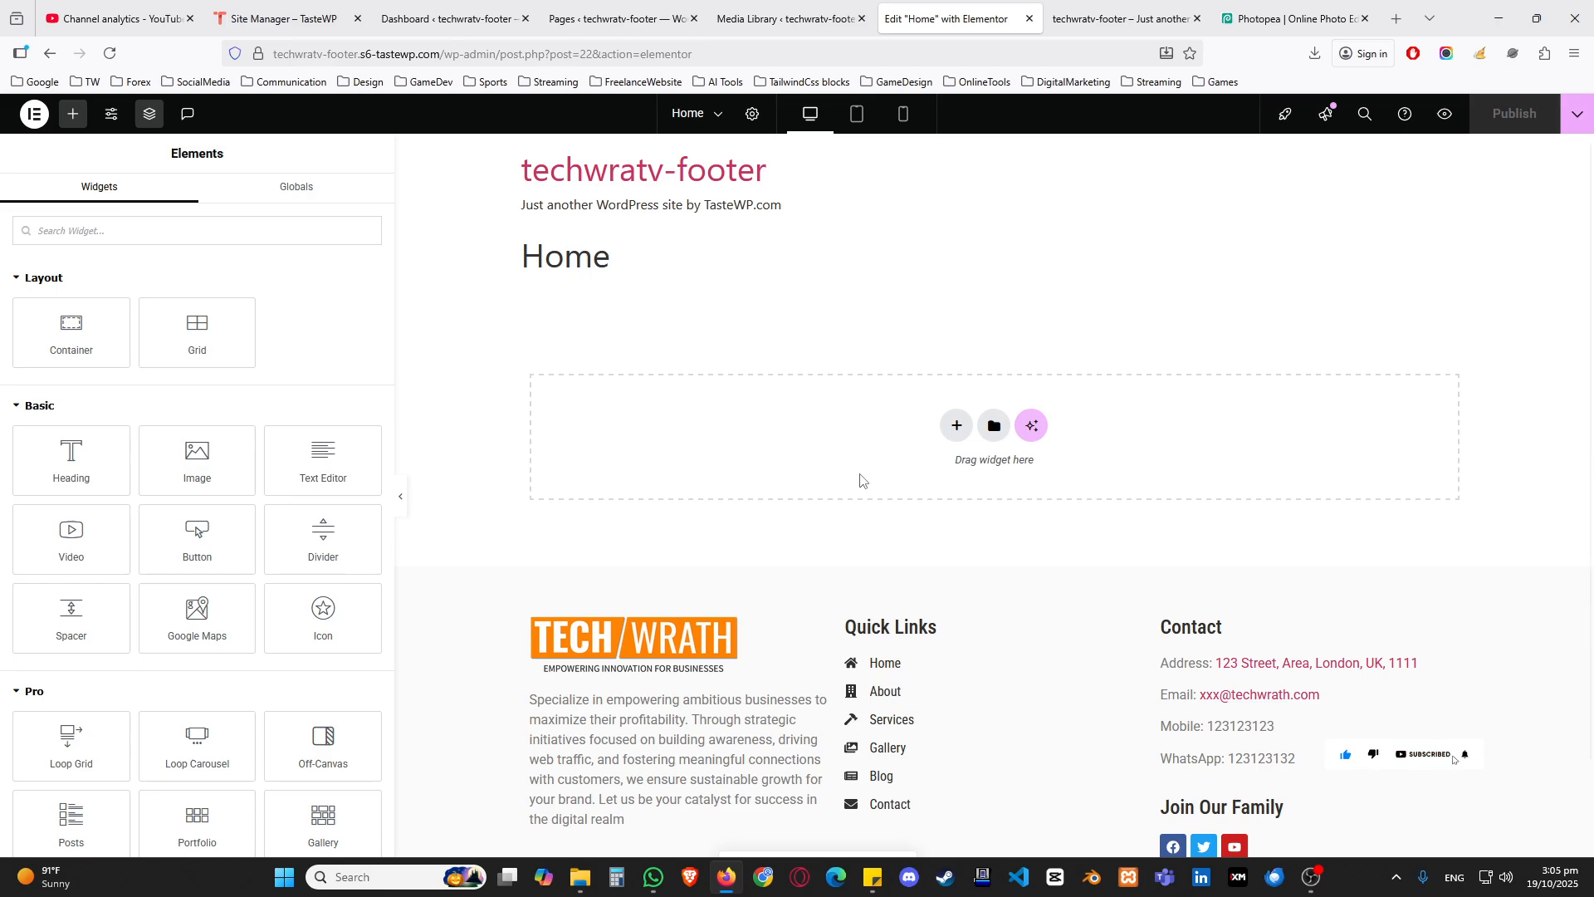
# Step: Add a Flexbox container with two equal columns to the Home page
pyautogui.click(951, 432)
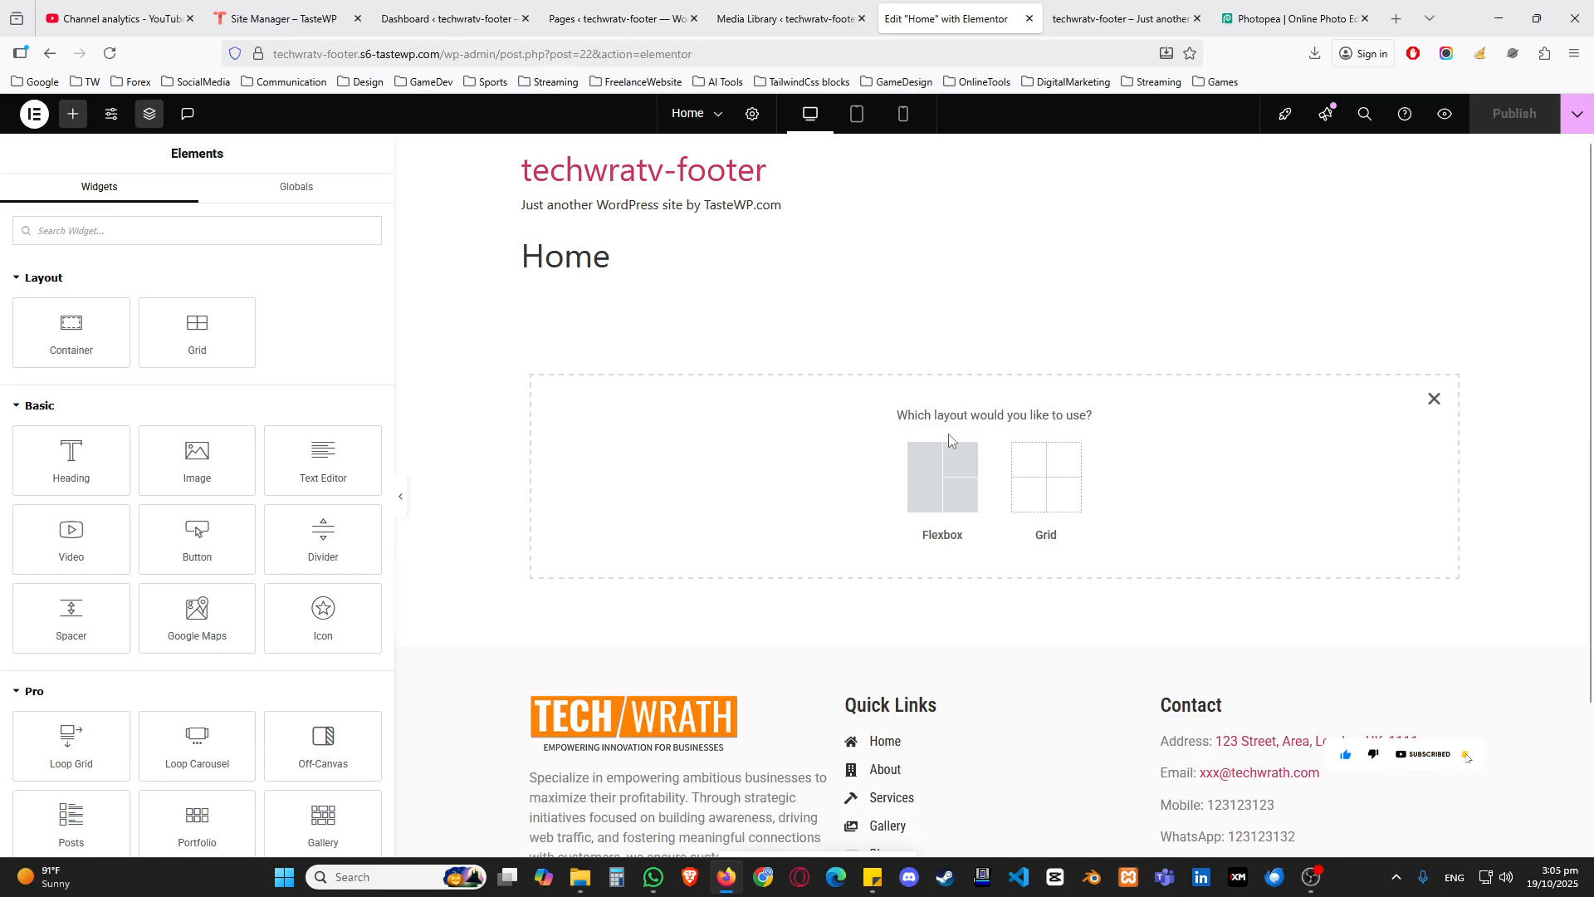
pyautogui.click(936, 544)
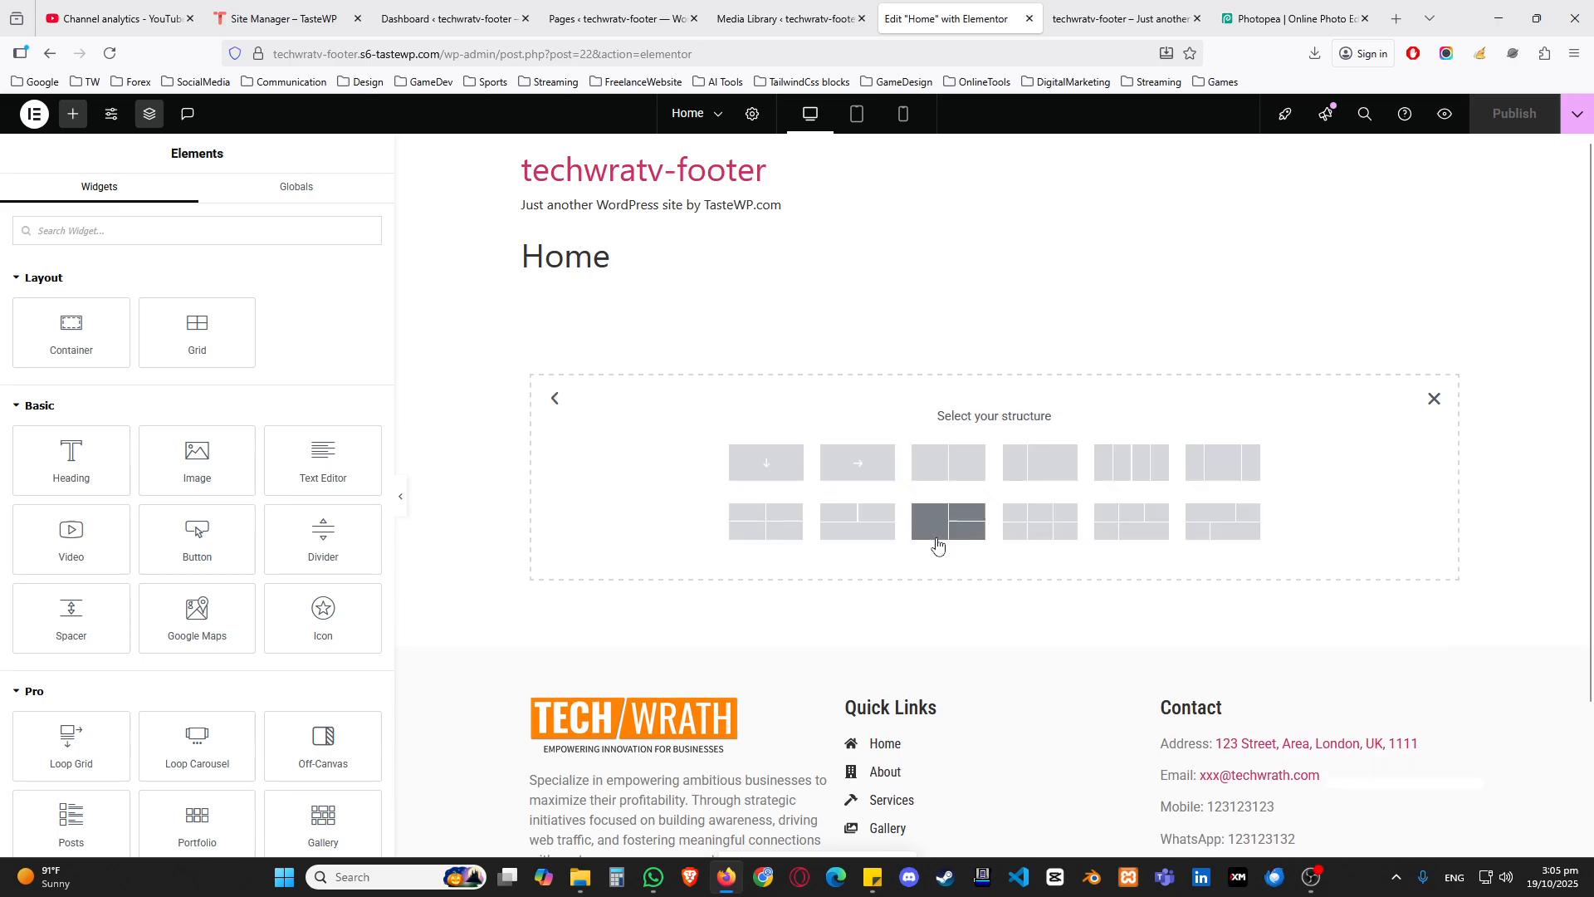
pyautogui.click(954, 489)
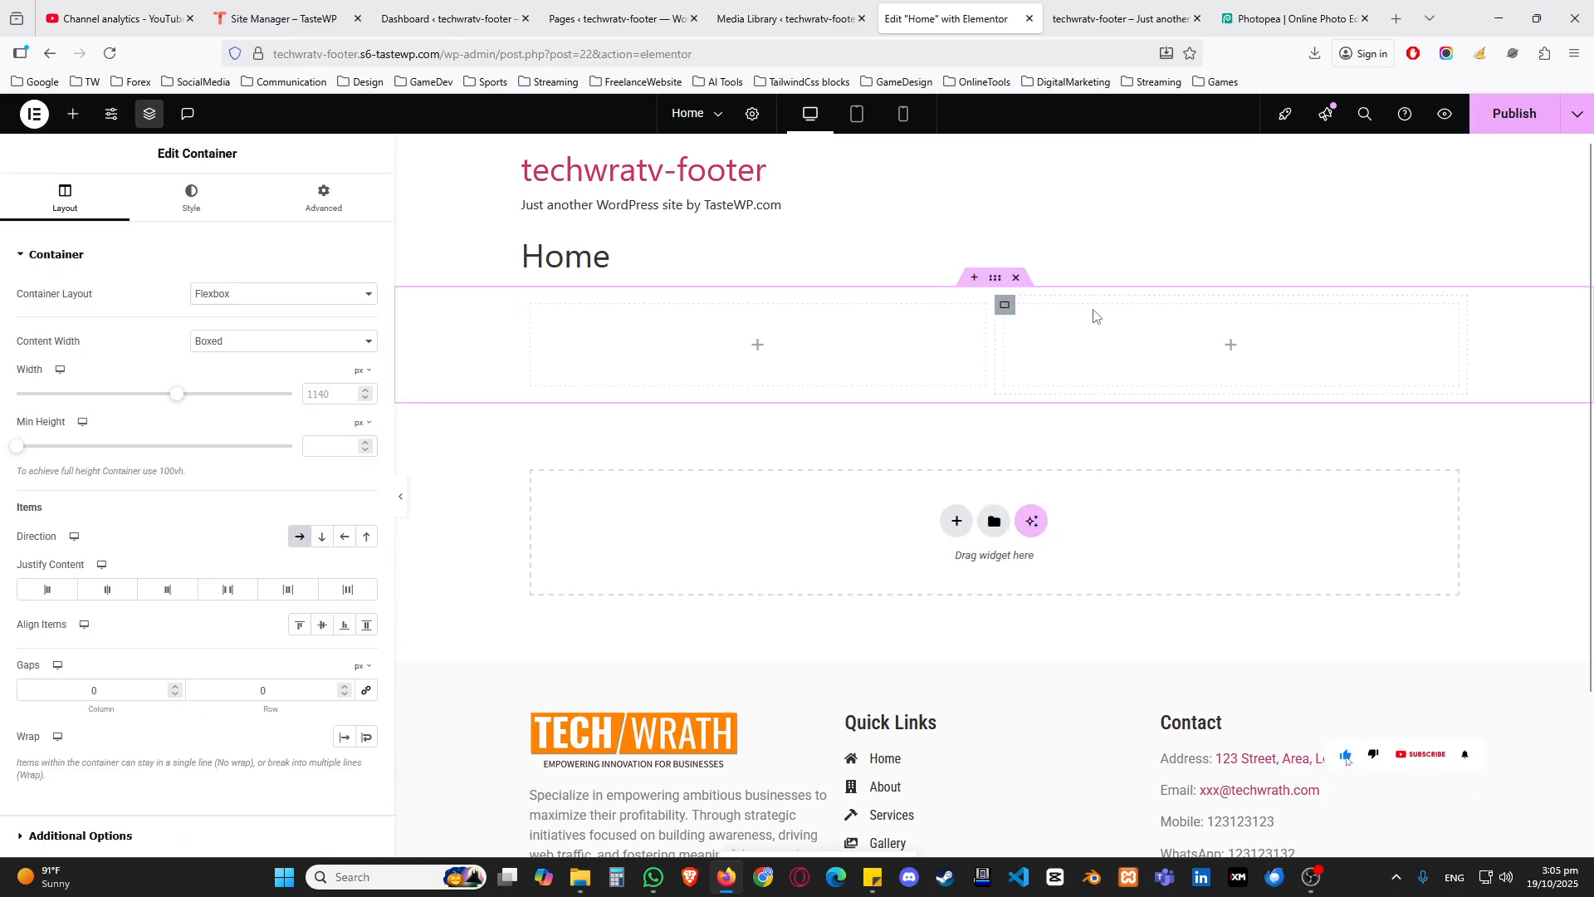
# Step: Place an Image widget in the container's first column using close-up-beautiful-girl-portrait-scaled.jpg, and dismiss the Image Optimizer suggestion
pyautogui.click(756, 347)
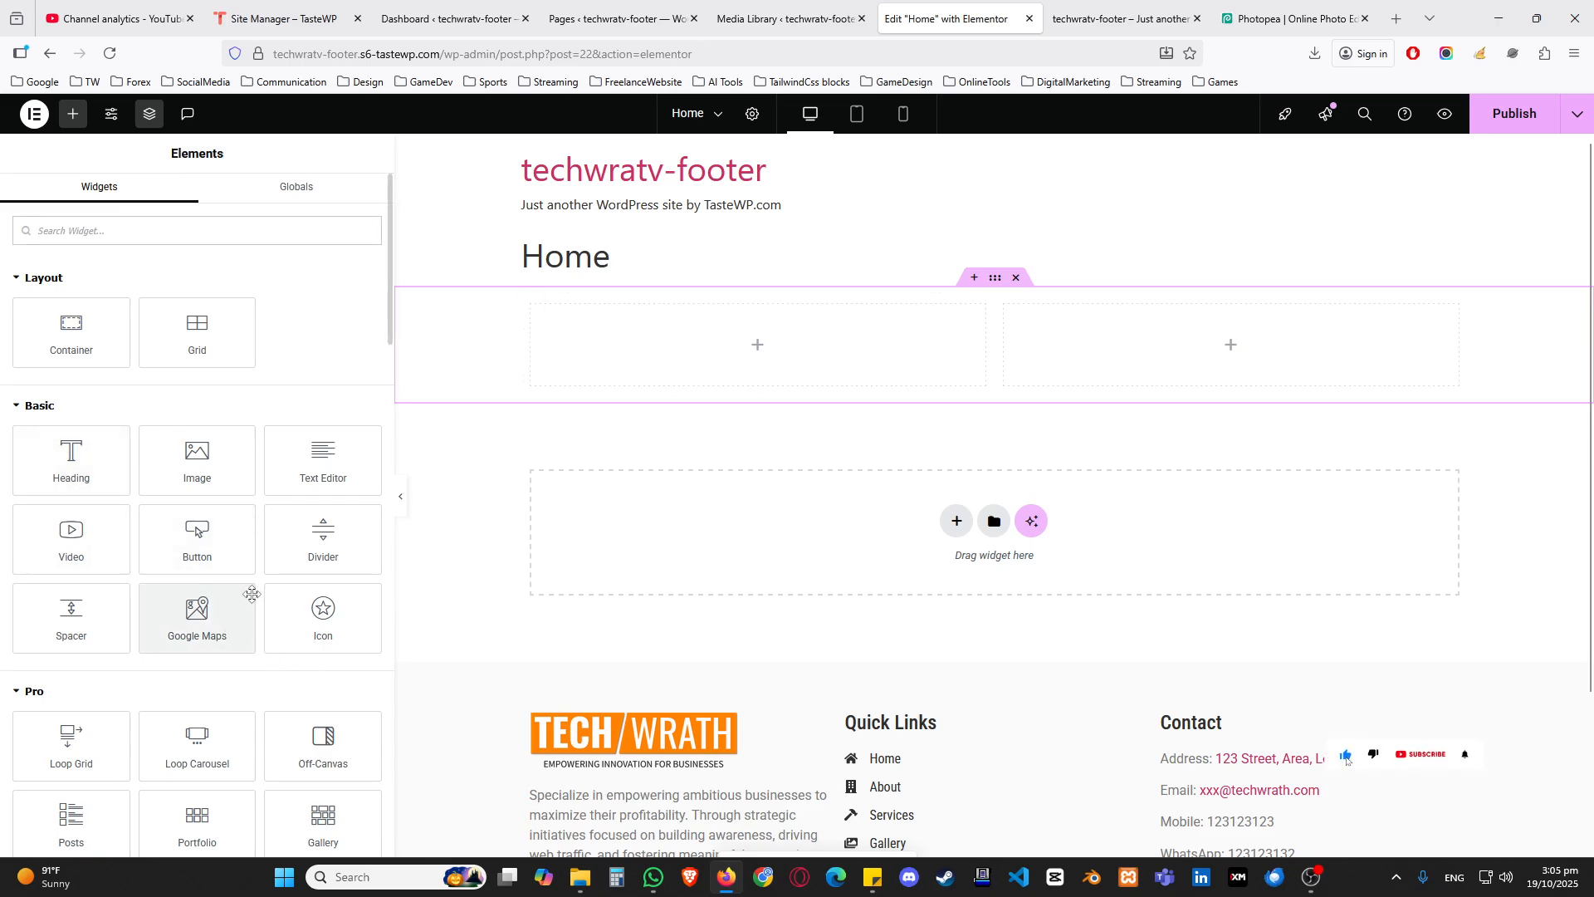
pyautogui.moveTo(197, 458); pyautogui.dragTo(665, 361)
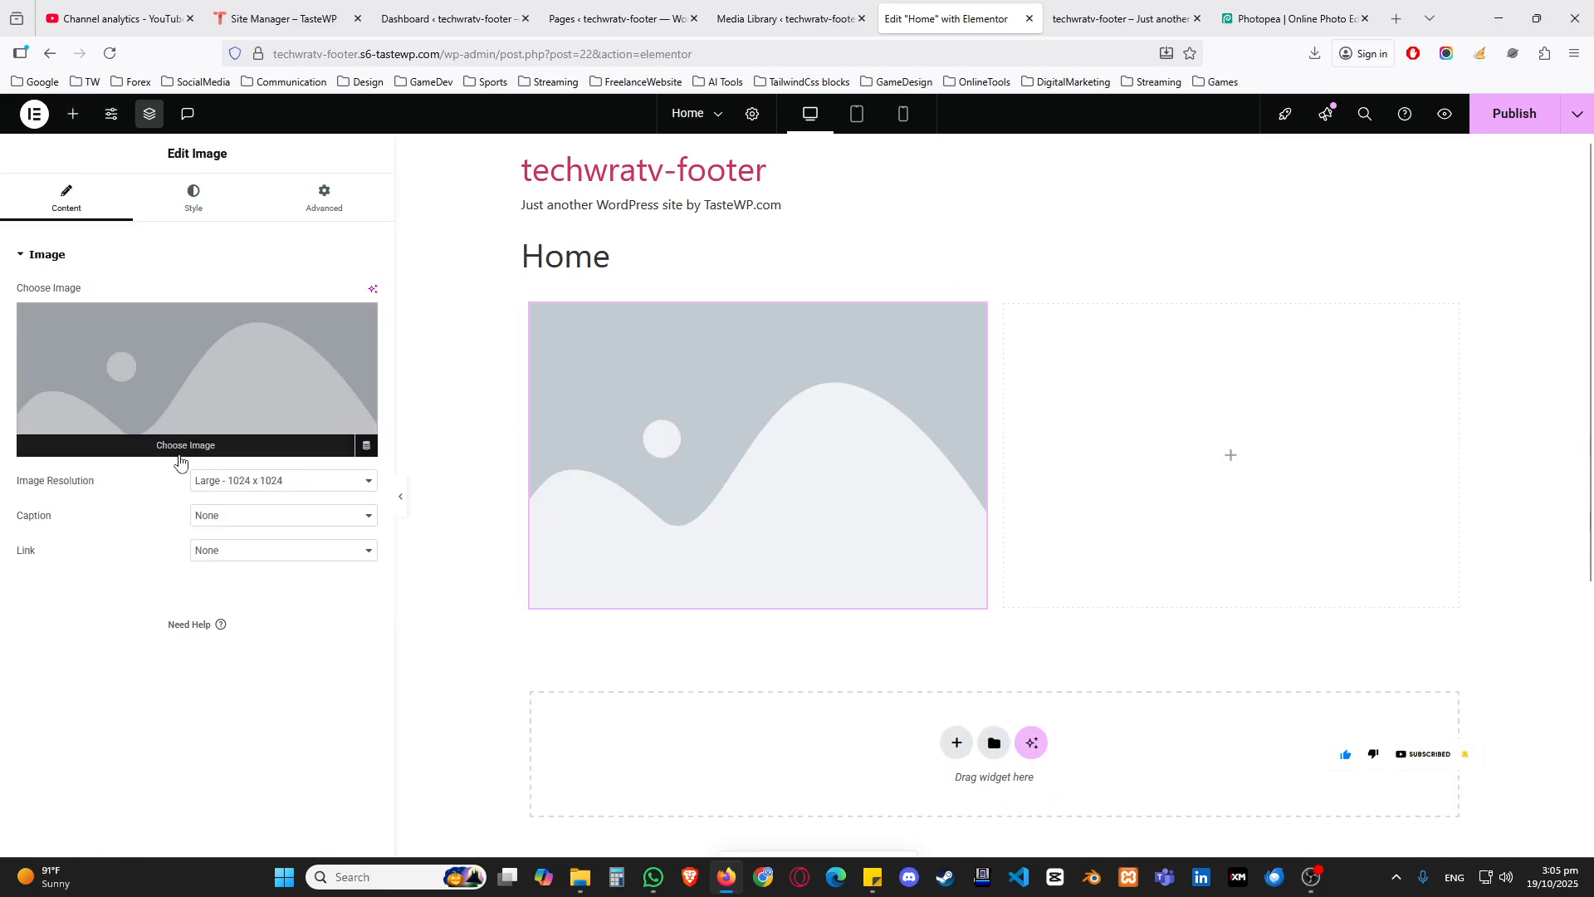
pyautogui.click(196, 391)
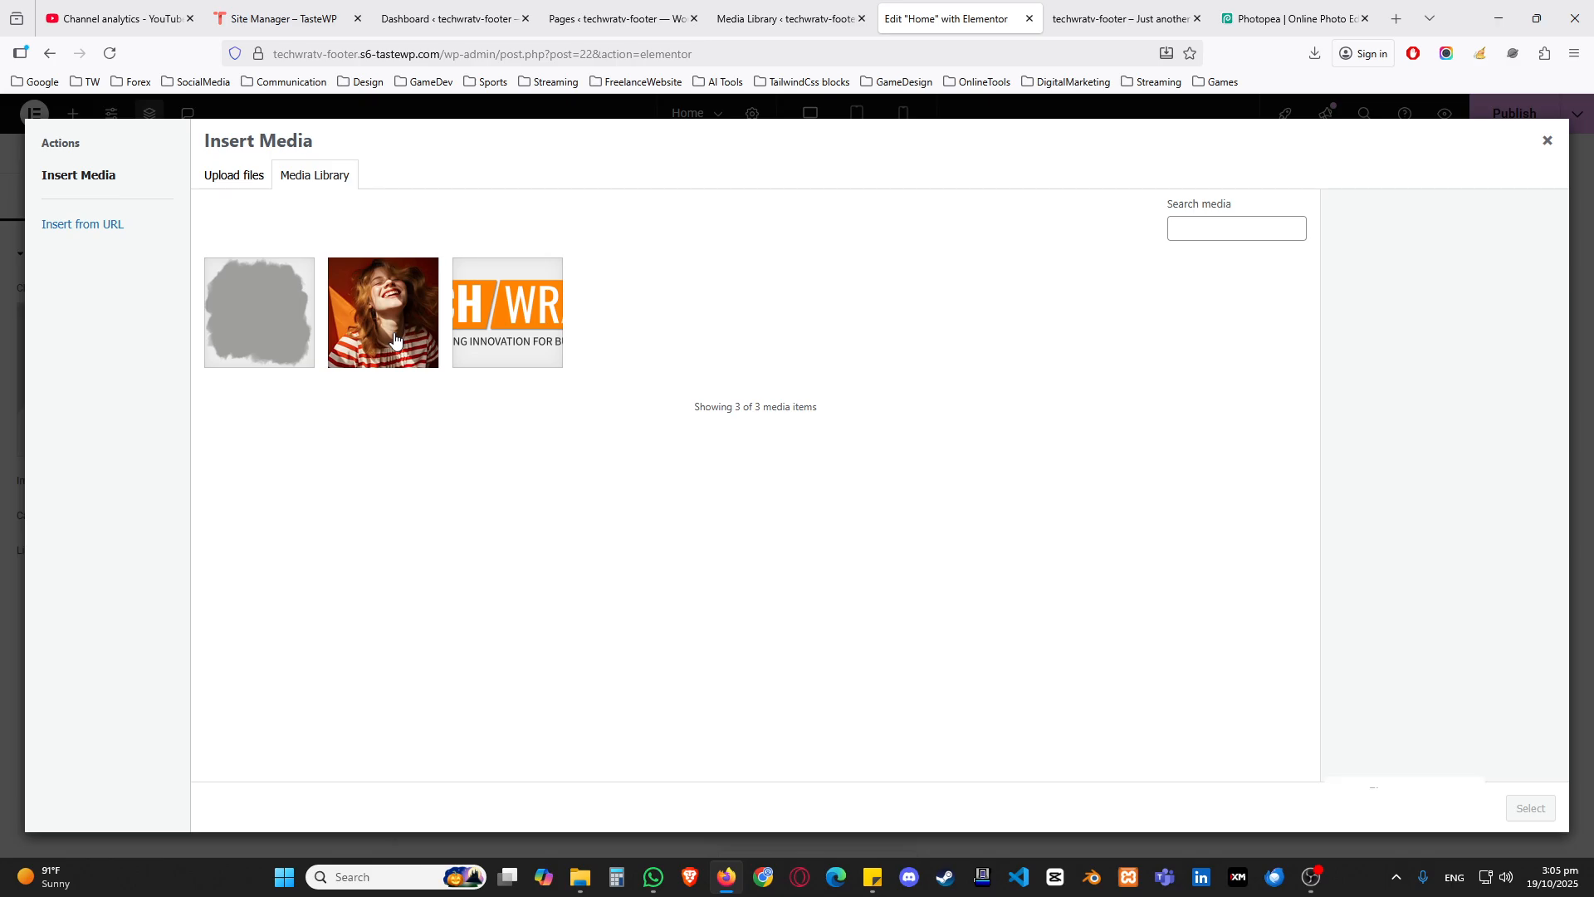
pyautogui.click(395, 339)
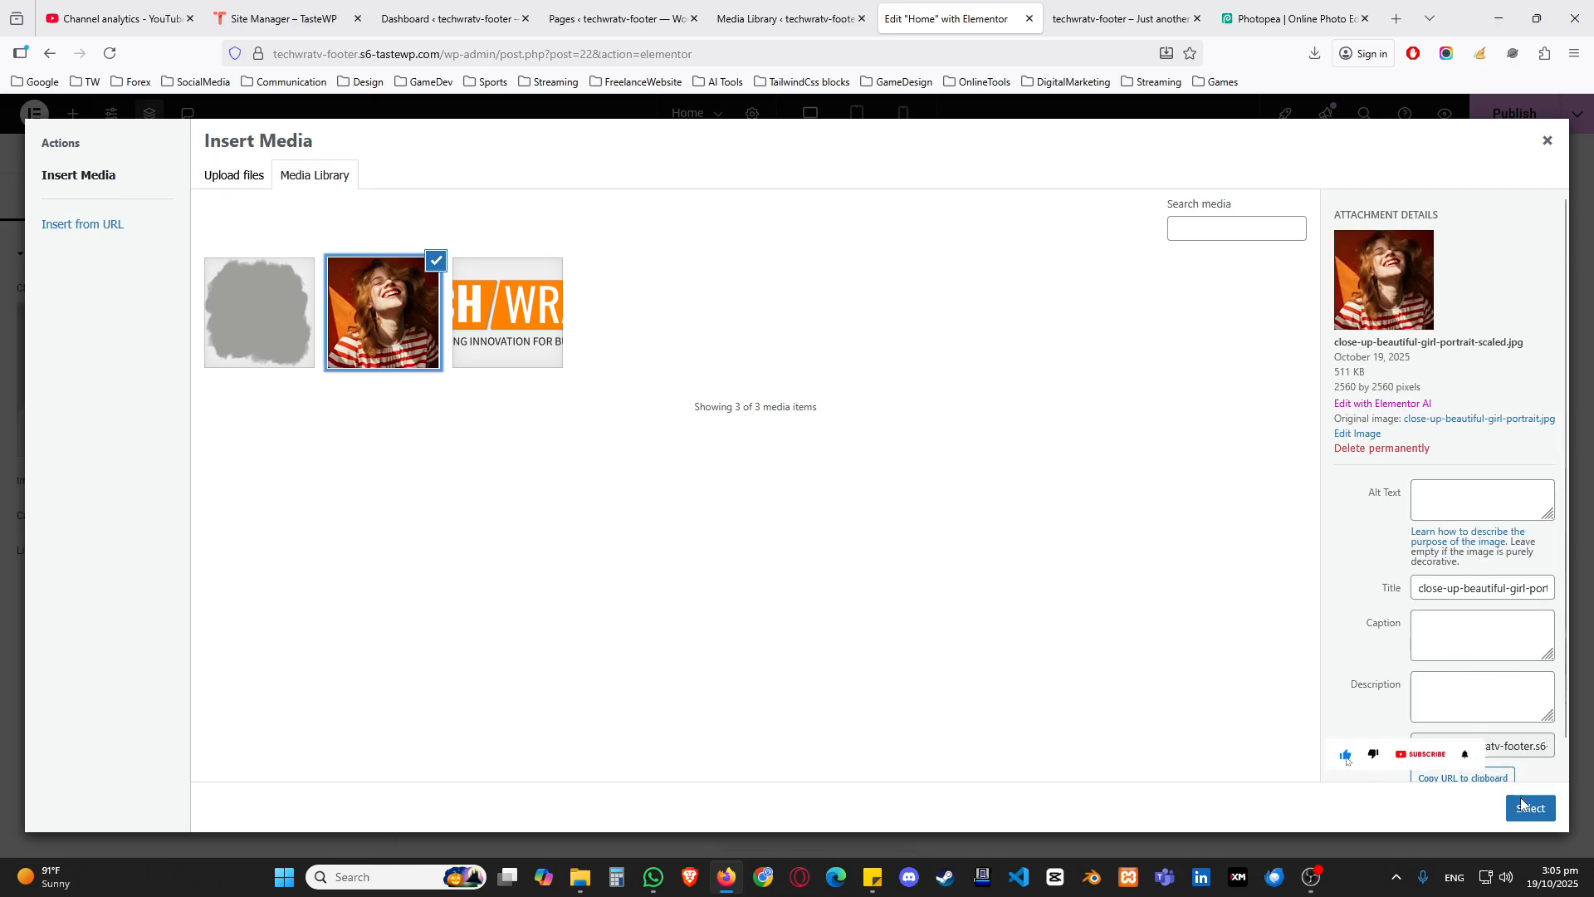
pyautogui.click(1526, 806)
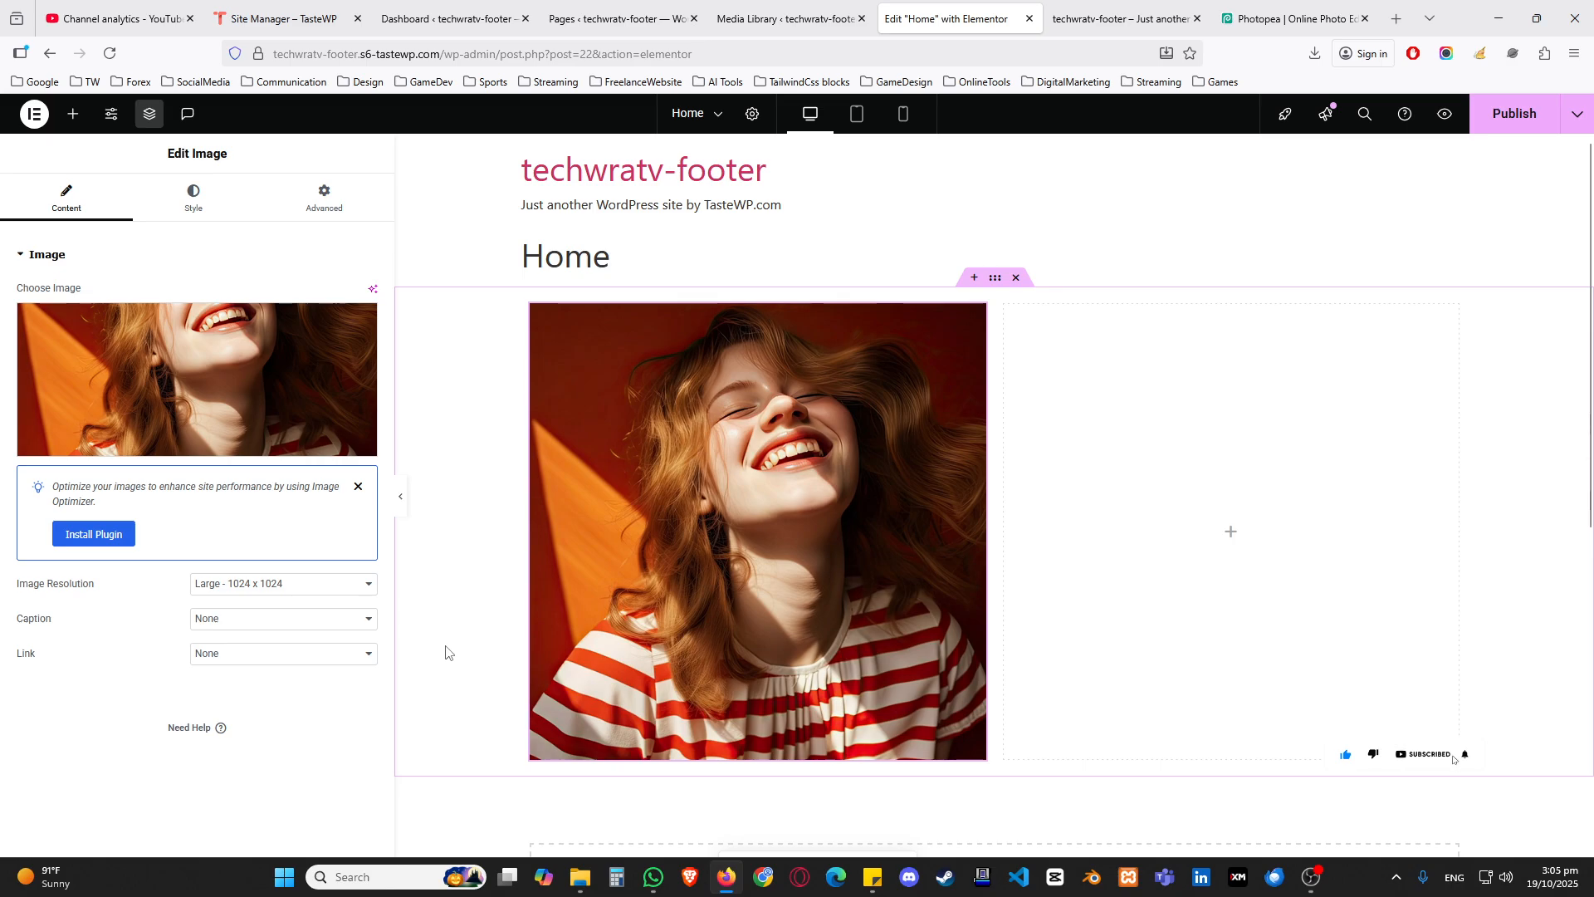
pyautogui.click(358, 486)
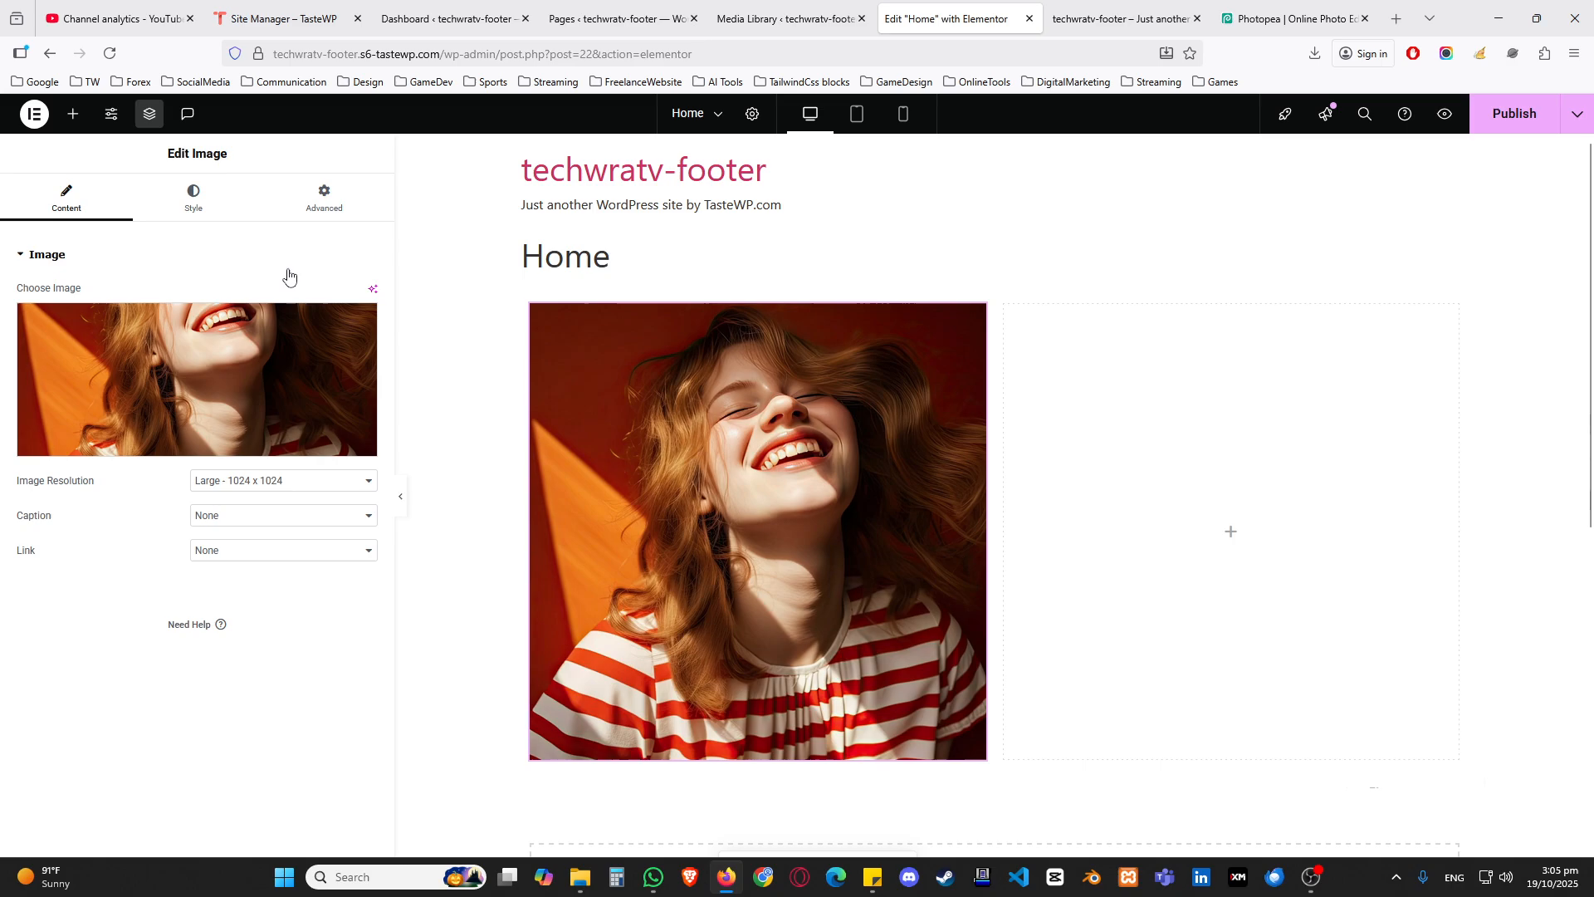
# Step: Turn on the mask in the portrait image's advanced settings
pyautogui.click(318, 212)
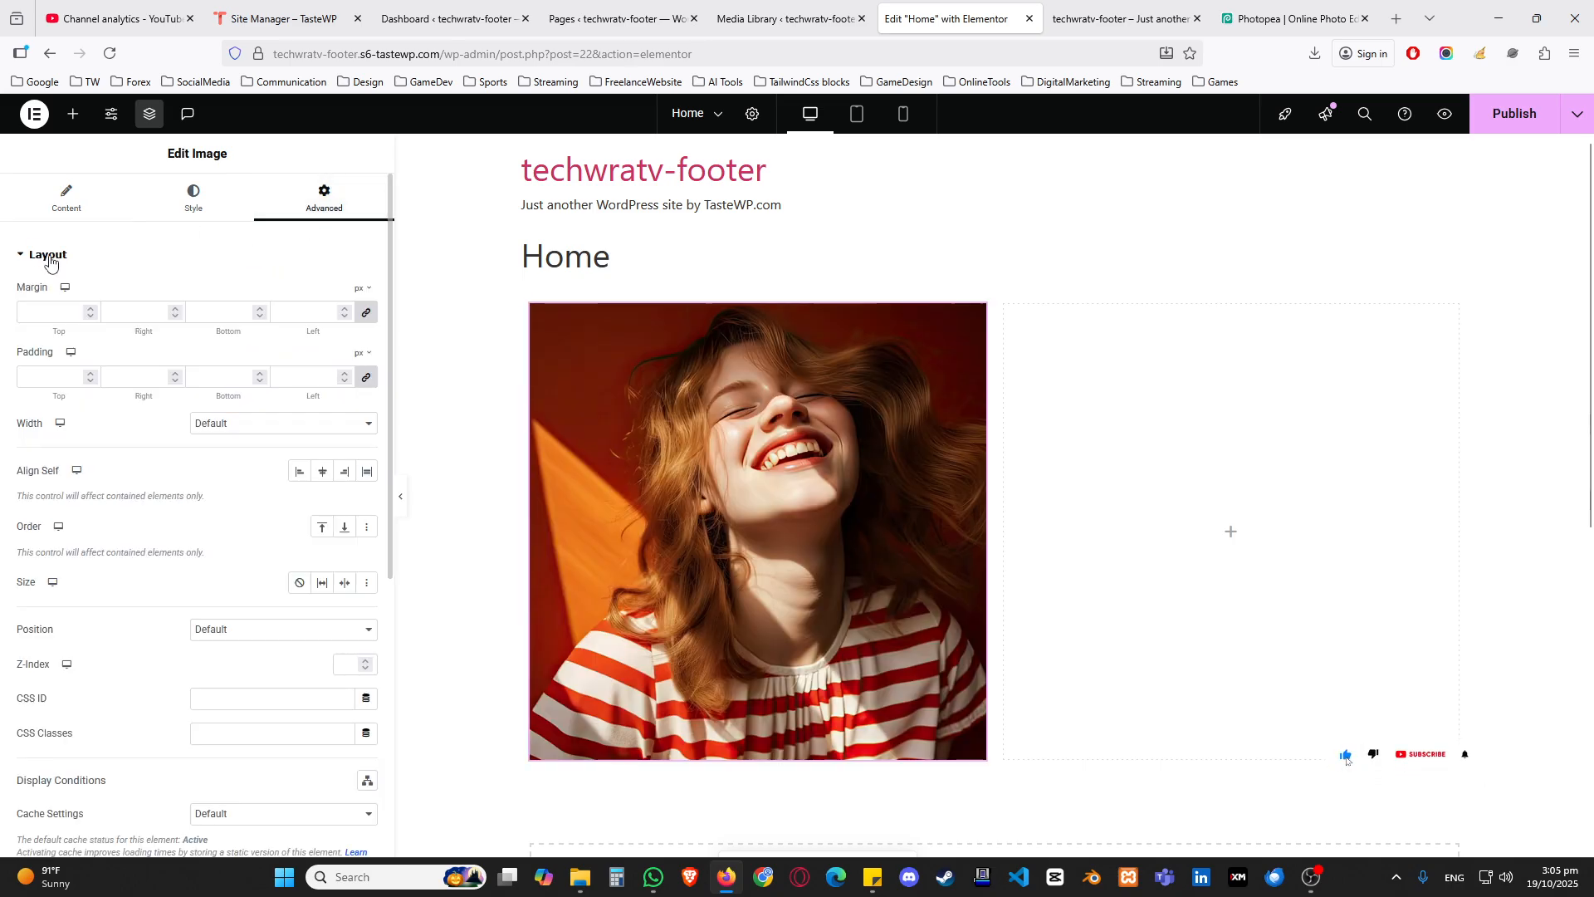
pyautogui.click(58, 258)
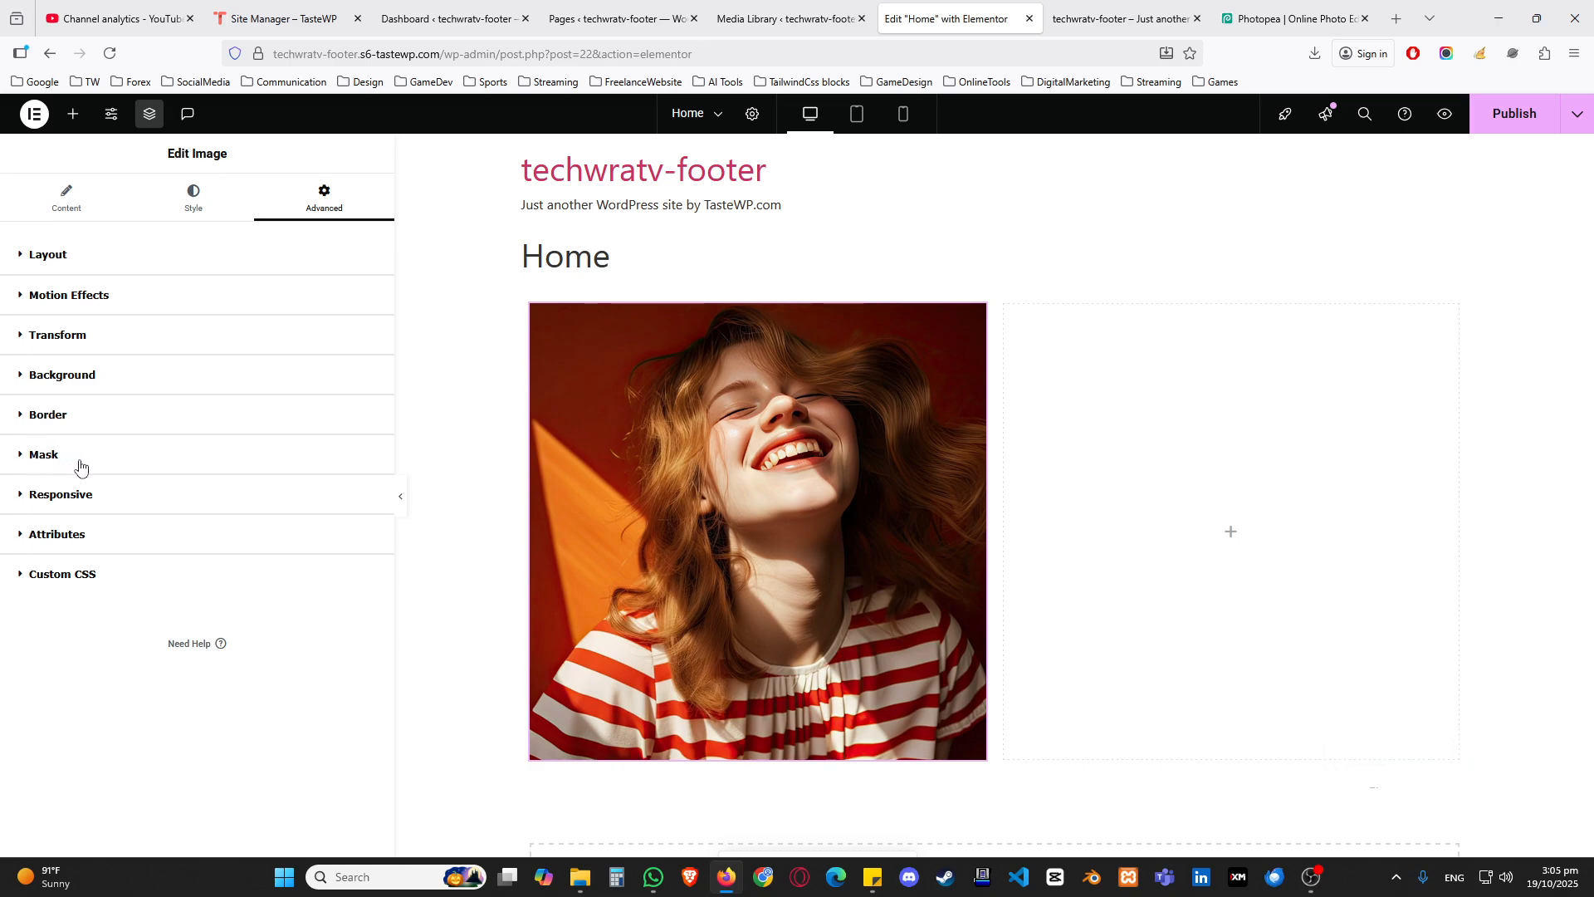
pyautogui.click(47, 461)
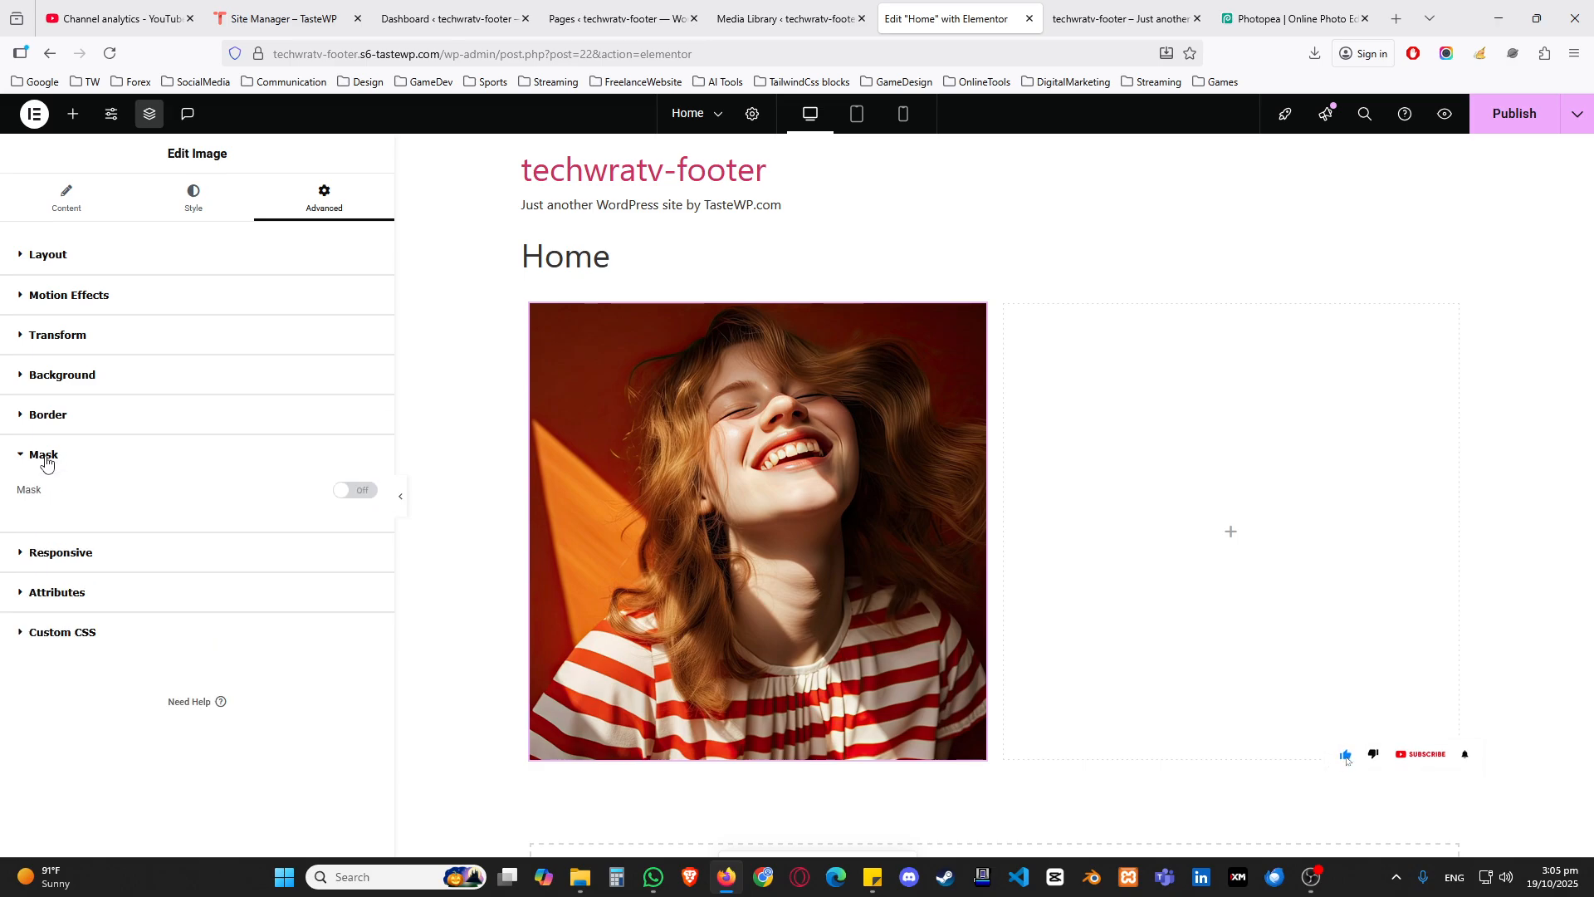
pyautogui.click(357, 492)
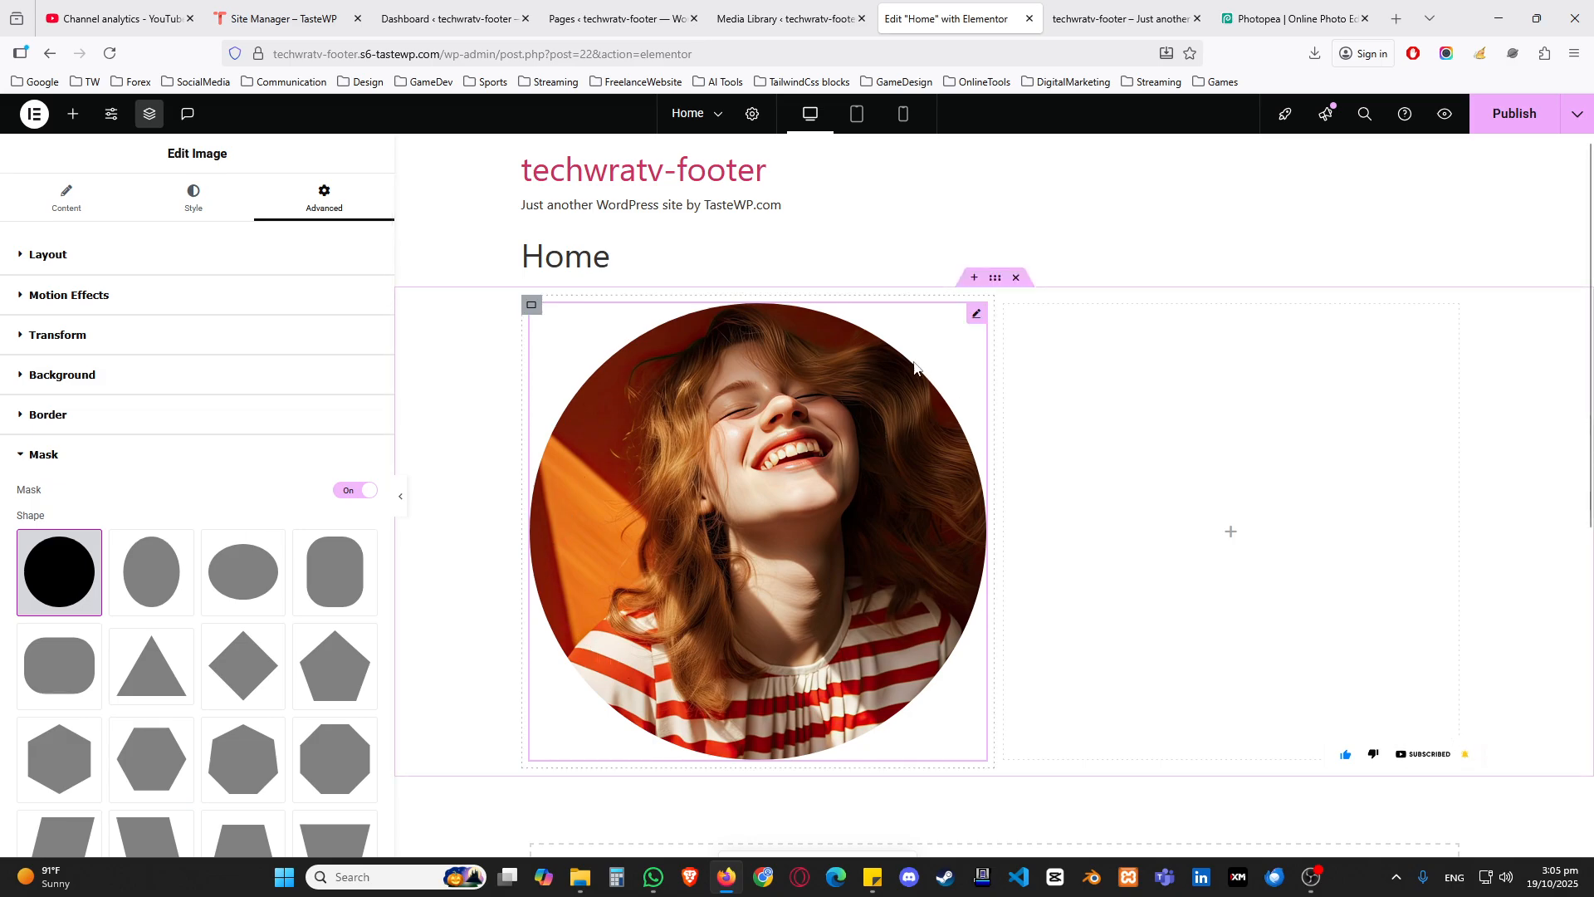
# Step: Try the horizontal hexagon, vertical hexagon and right-leaning parallelogram masks on the portrait, and settle on the jagged brush-stroke shape
pyautogui.scroll(-3, 241, 485)
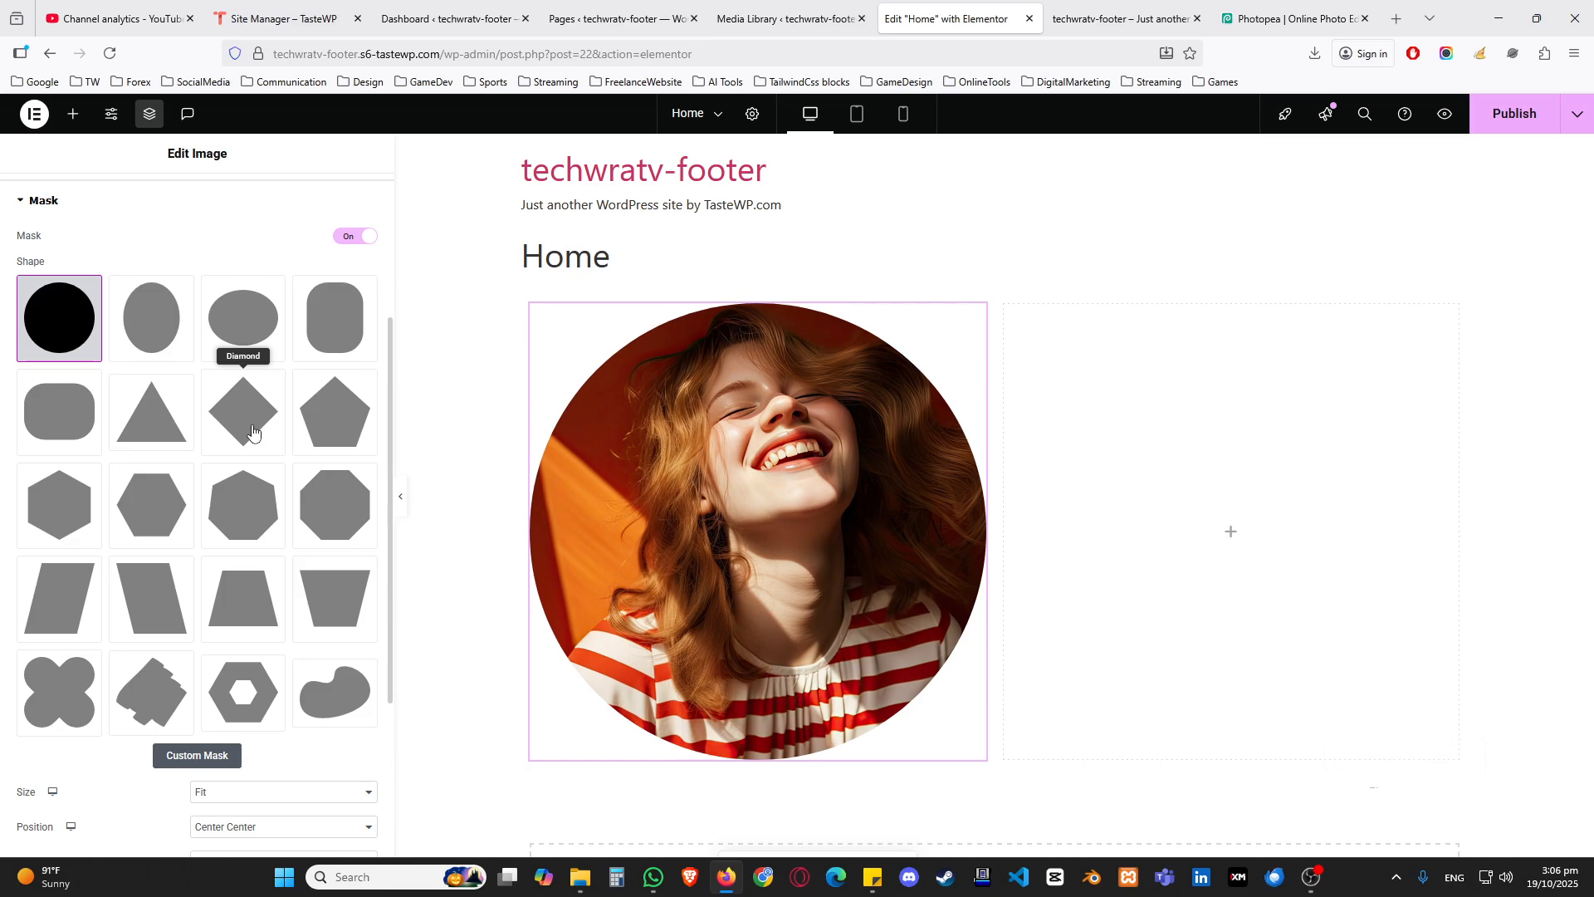
pyautogui.click(151, 505)
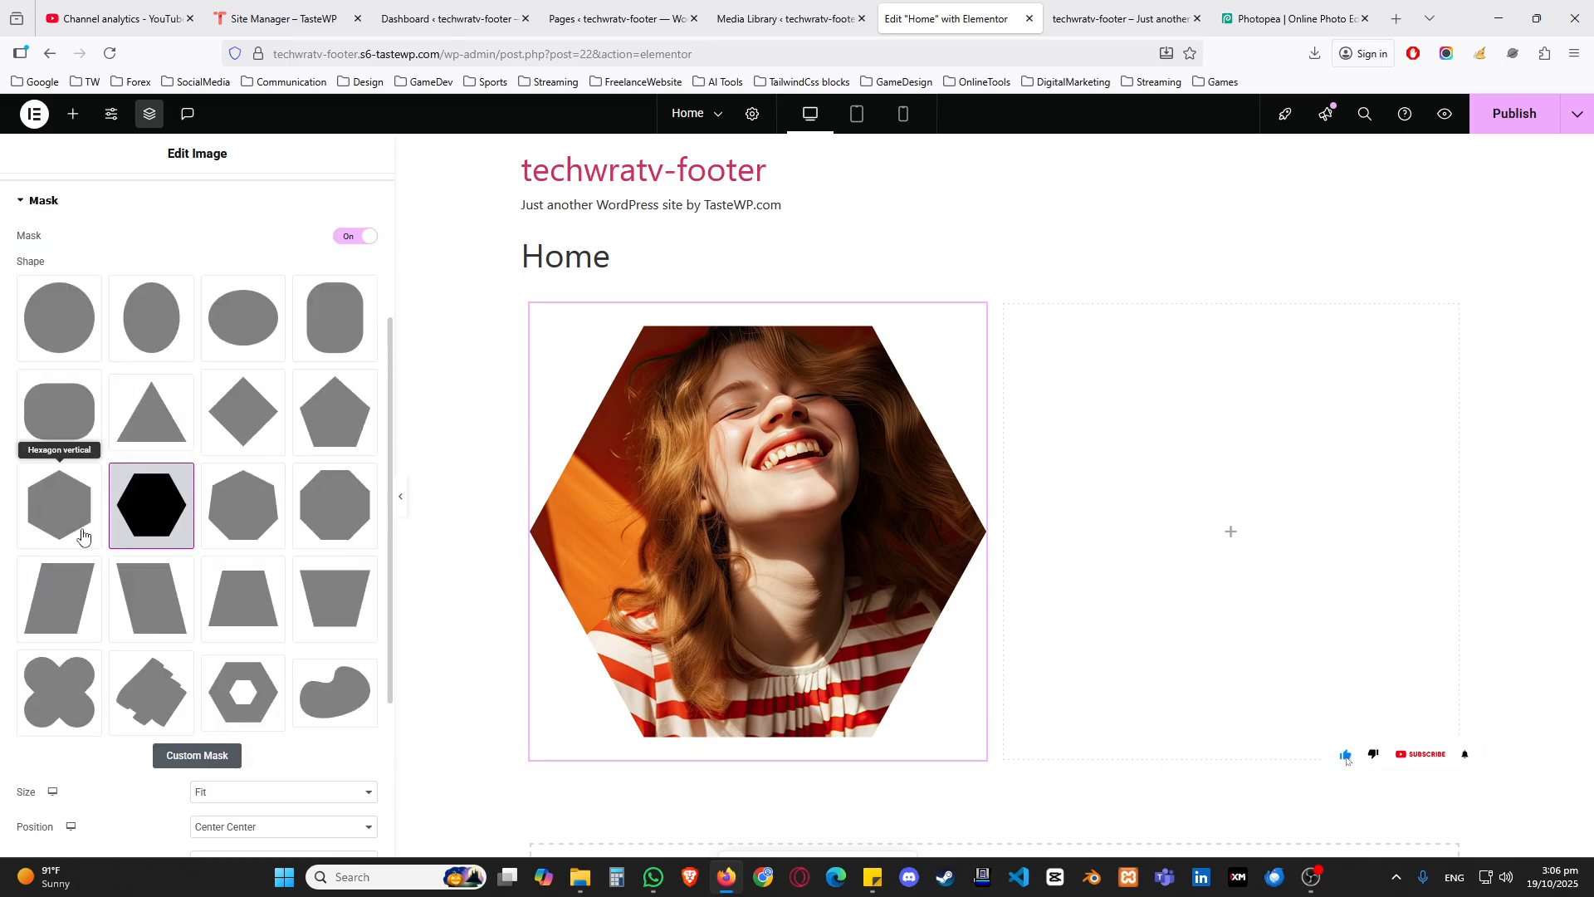
pyautogui.click(82, 536)
pyautogui.scroll(-2, 167, 615)
pyautogui.click(72, 677)
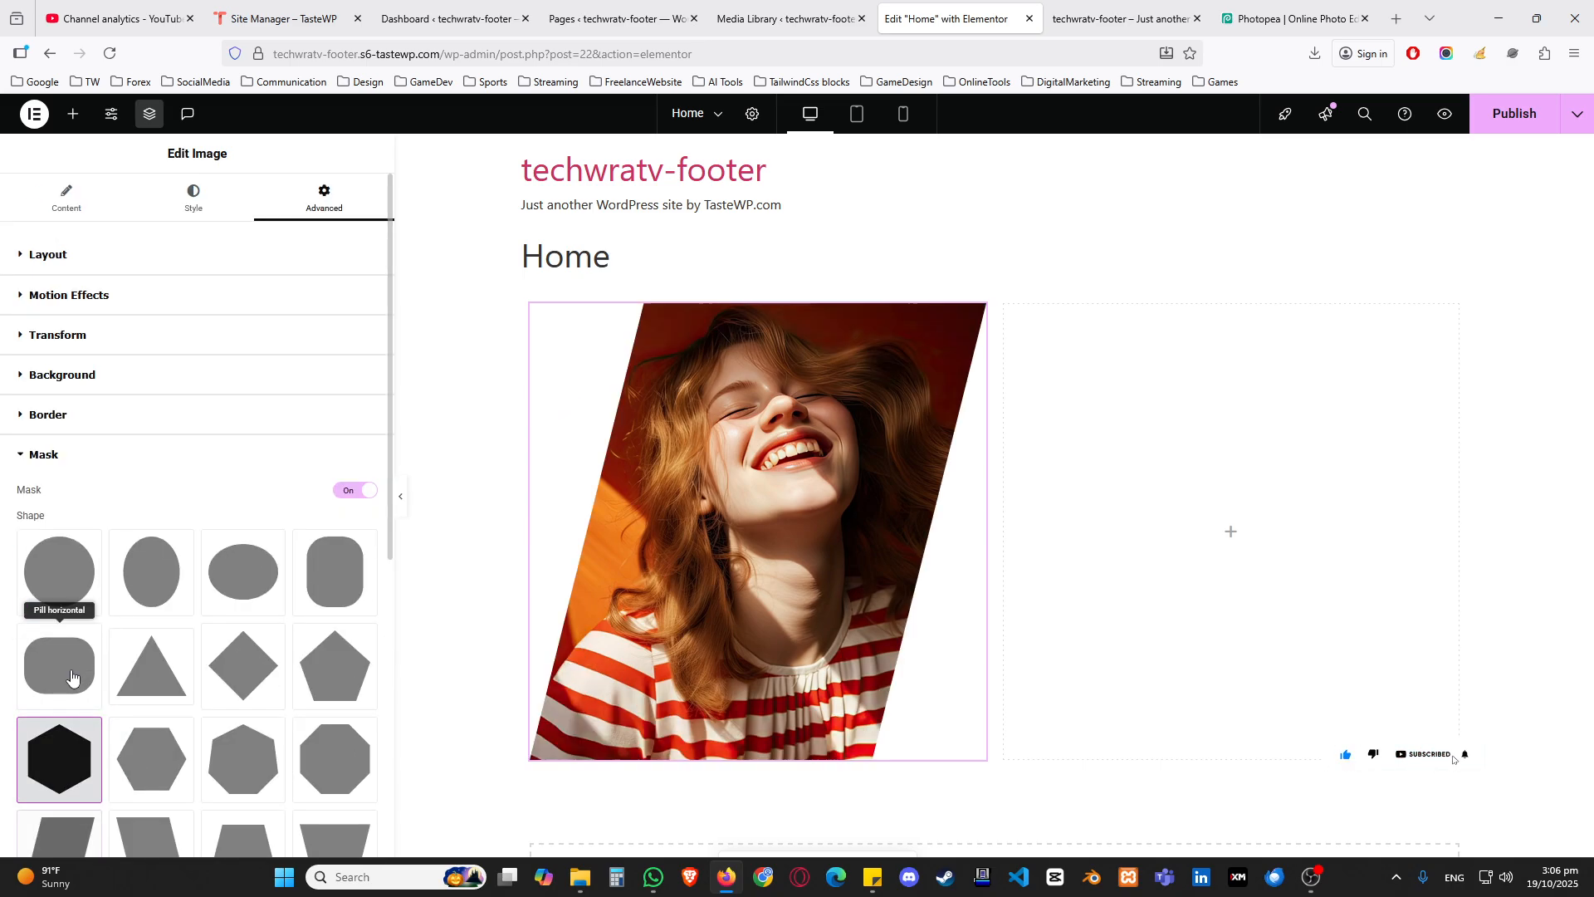
pyautogui.scroll(-4, 166, 615)
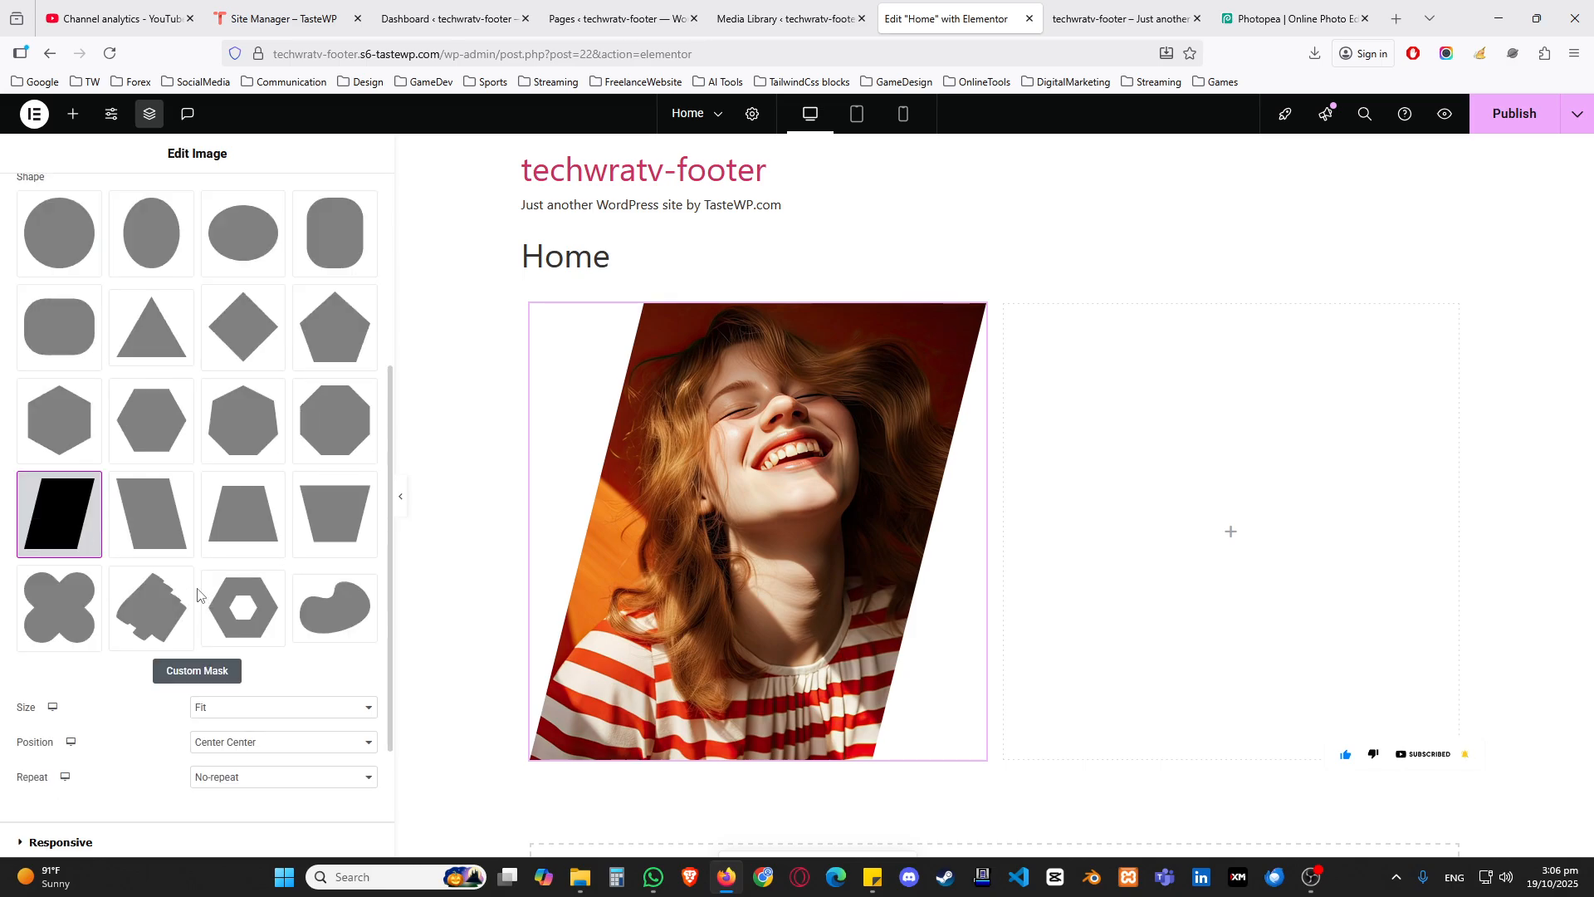
pyautogui.click(166, 602)
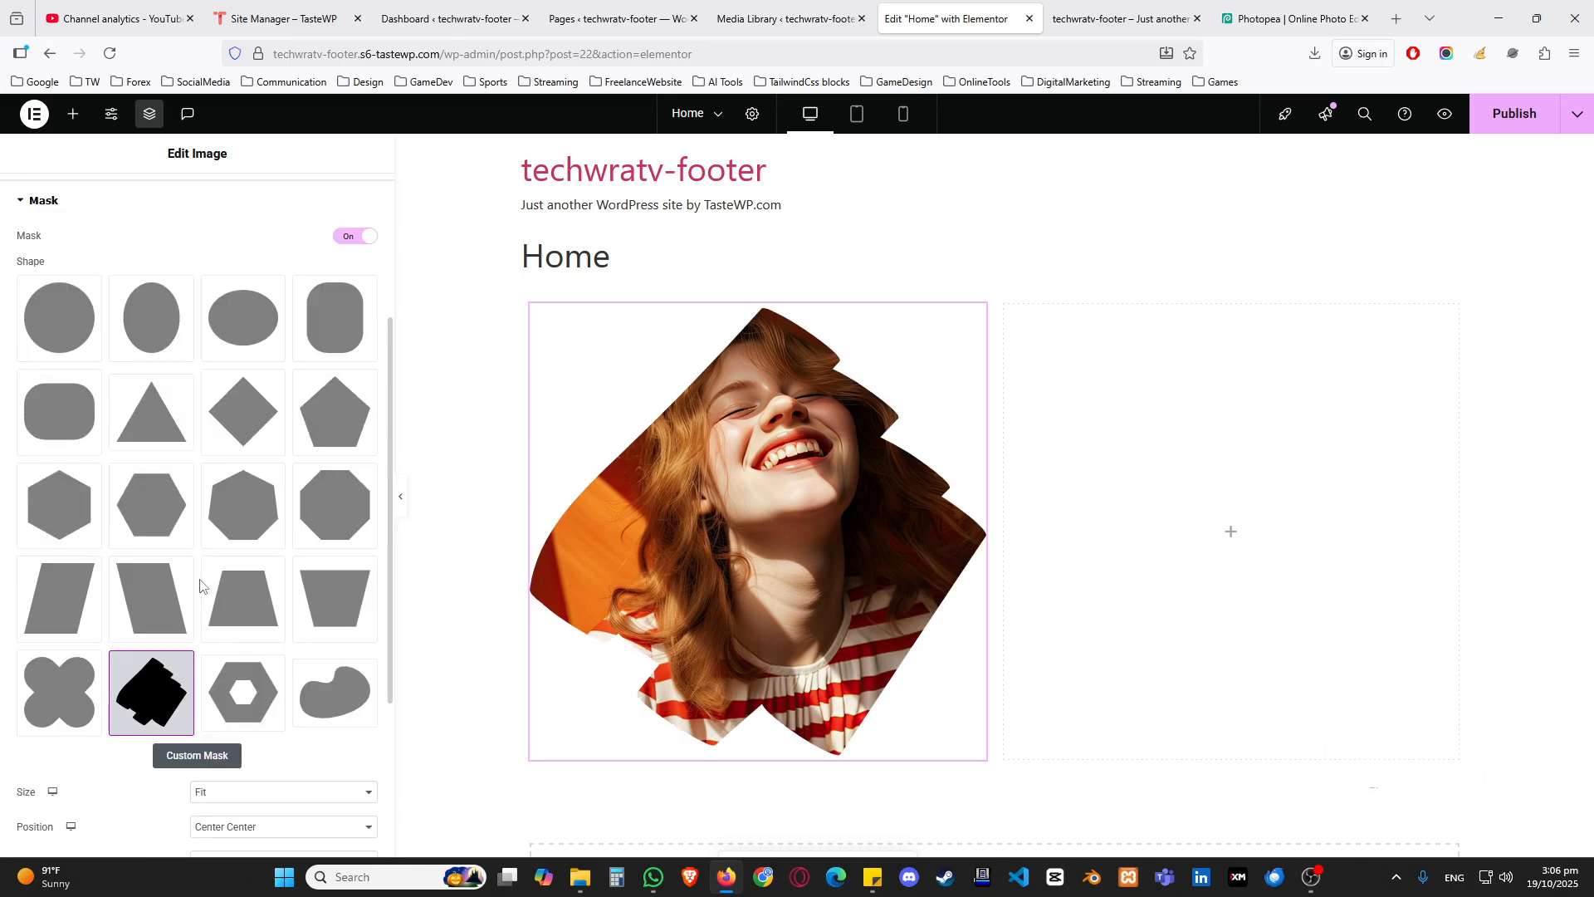
pyautogui.scroll(-2, 166, 597)
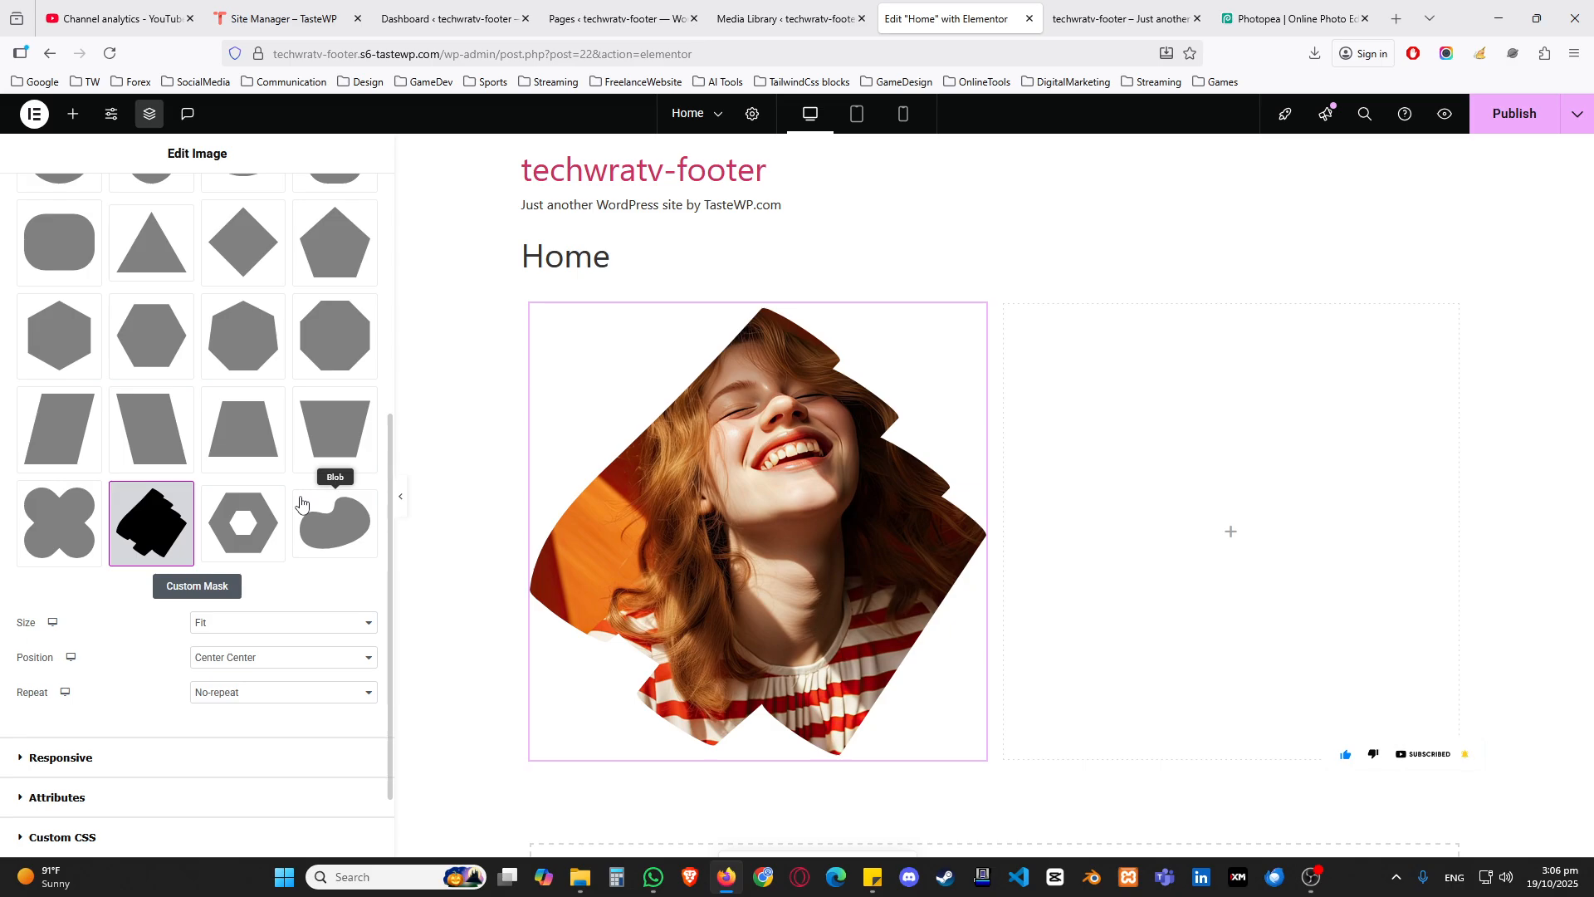
pyautogui.scroll(1, 274, 363)
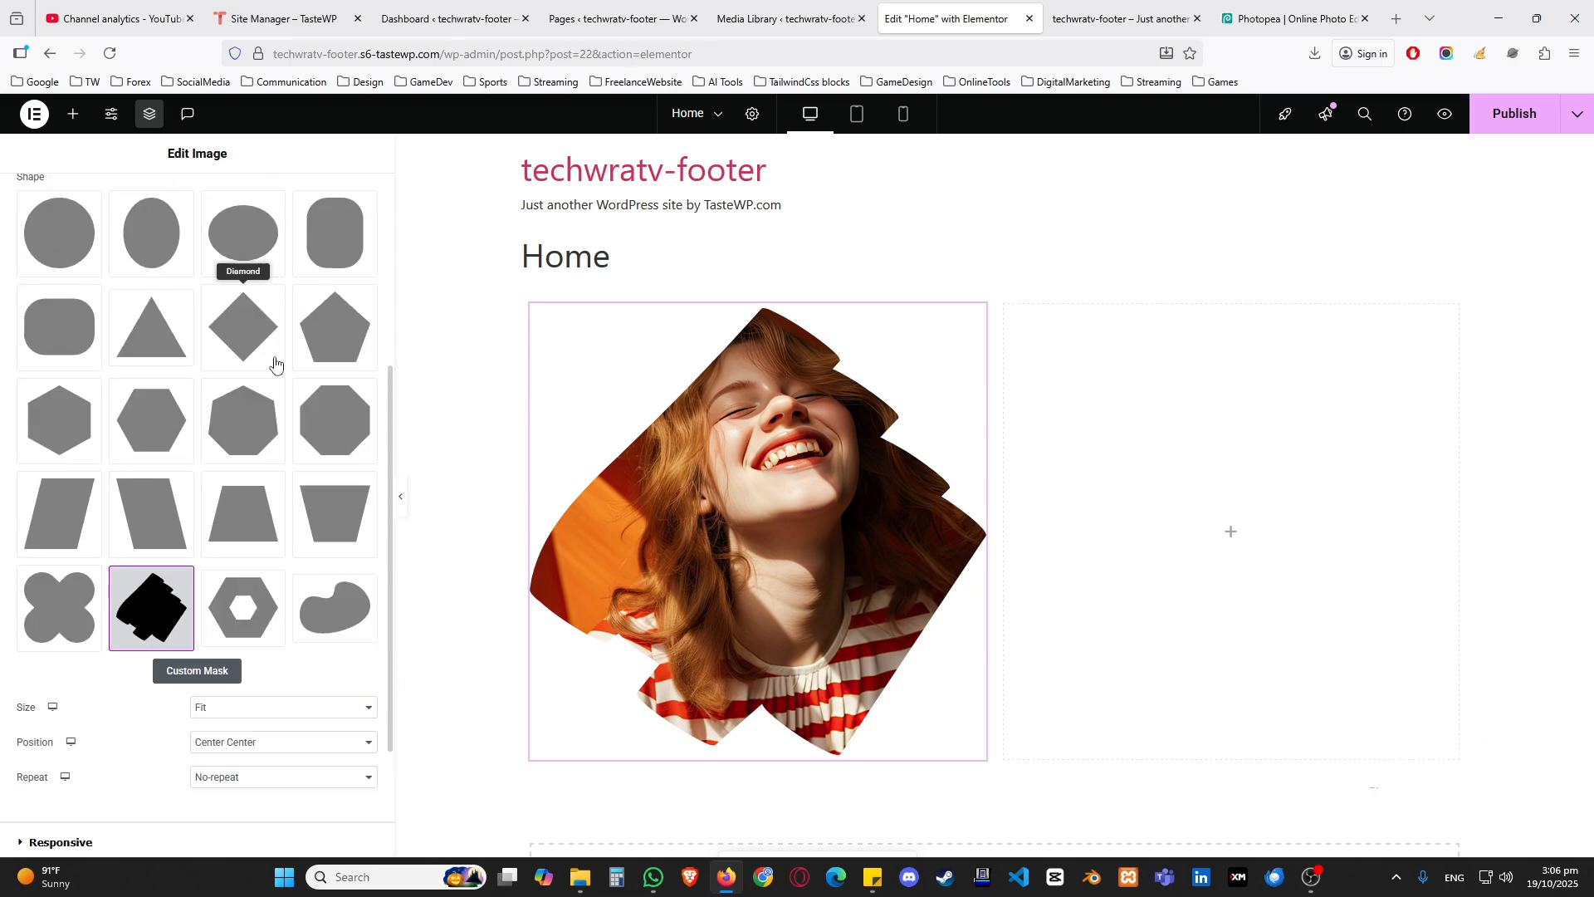
pyautogui.scroll(1, 283, 399)
pyautogui.scroll(-2, 253, 395)
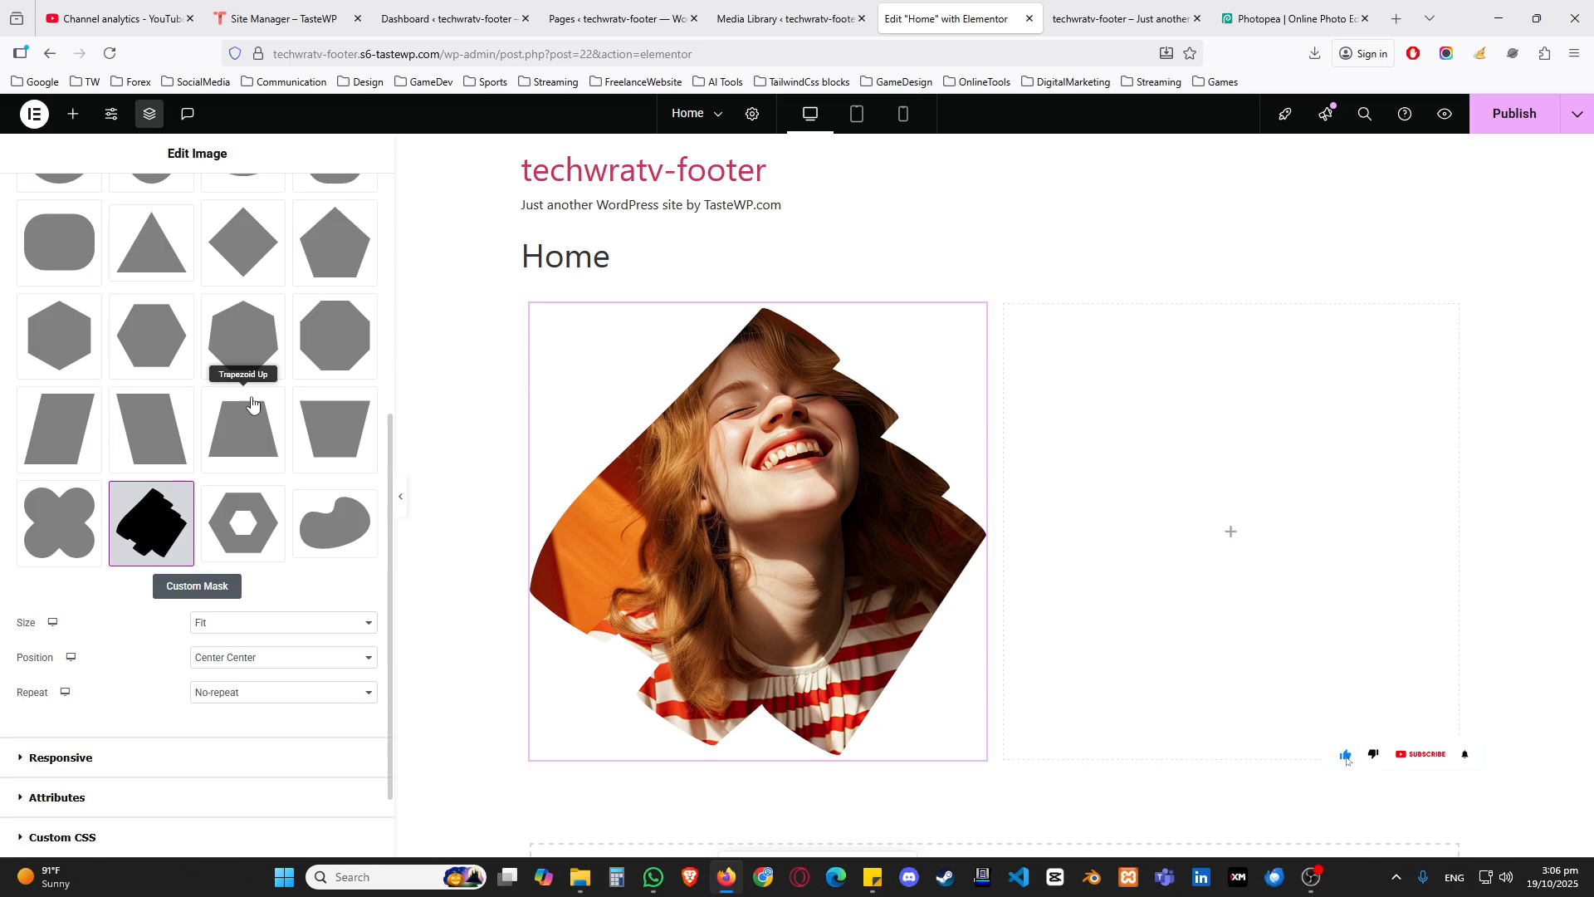
# Step: Switch to Photopea and create a 1000 x 1000 pixel project with a white background
pyautogui.click(1285, 20)
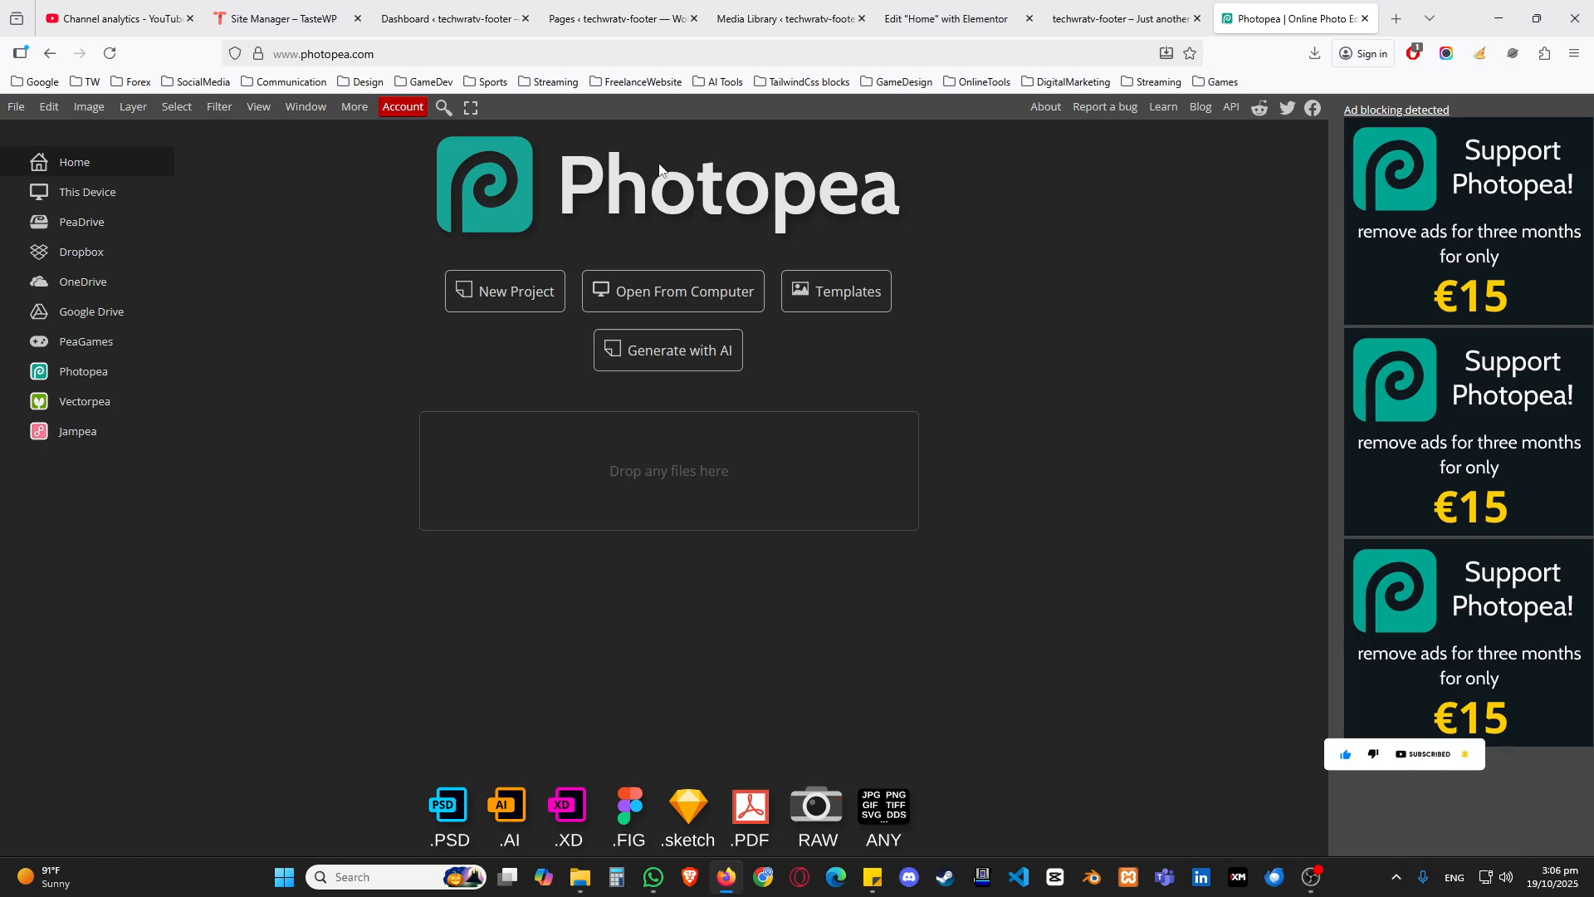
pyautogui.click(531, 293)
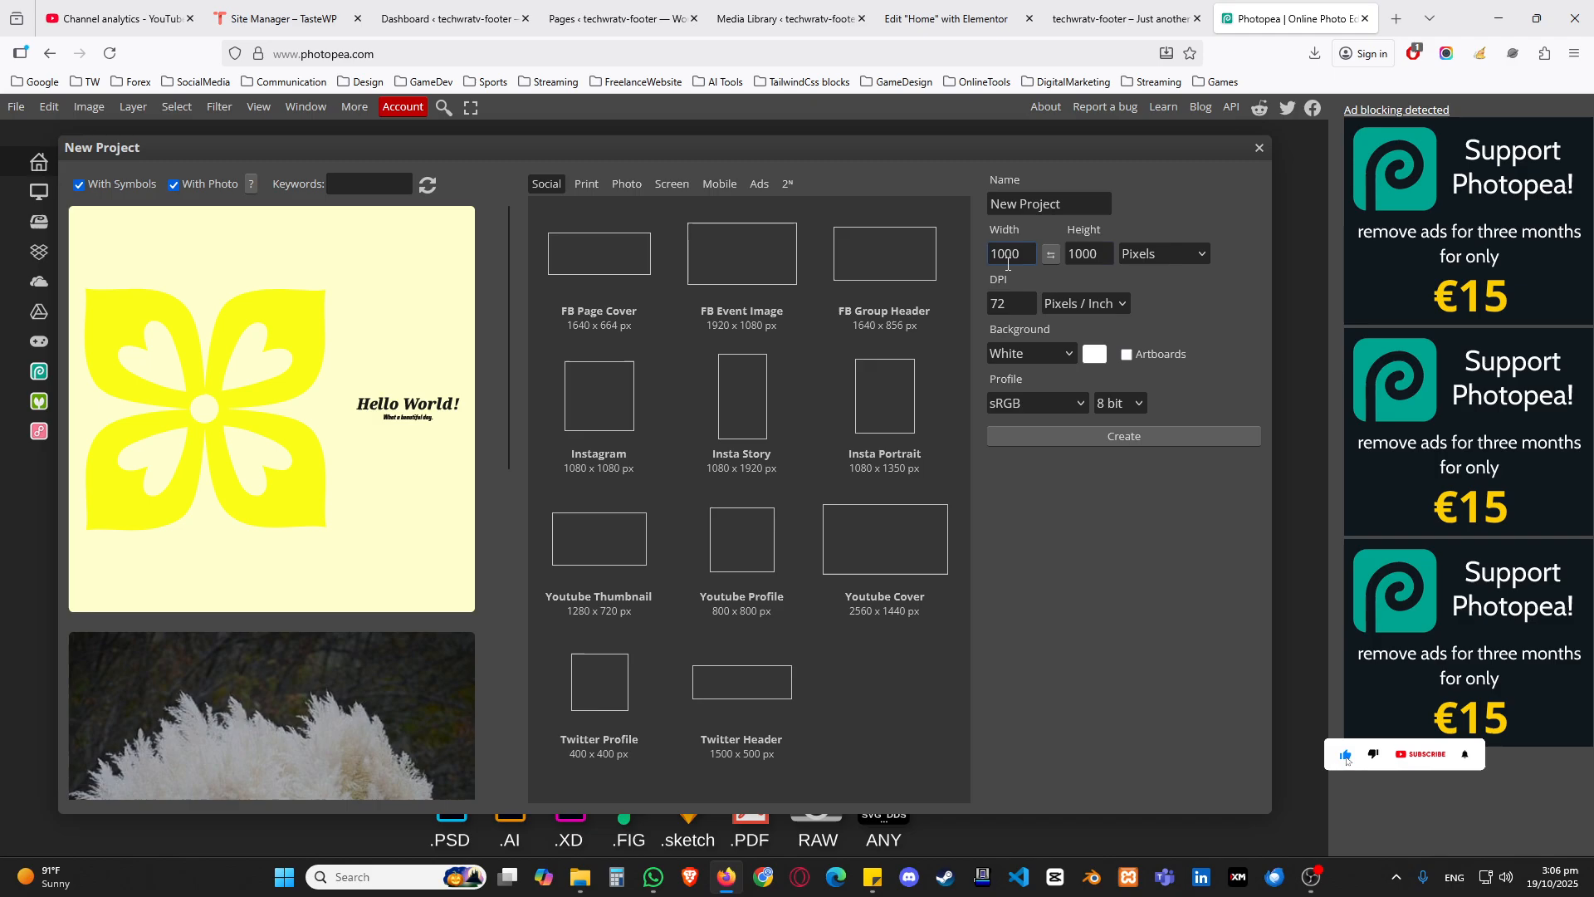
pyautogui.click(1124, 436)
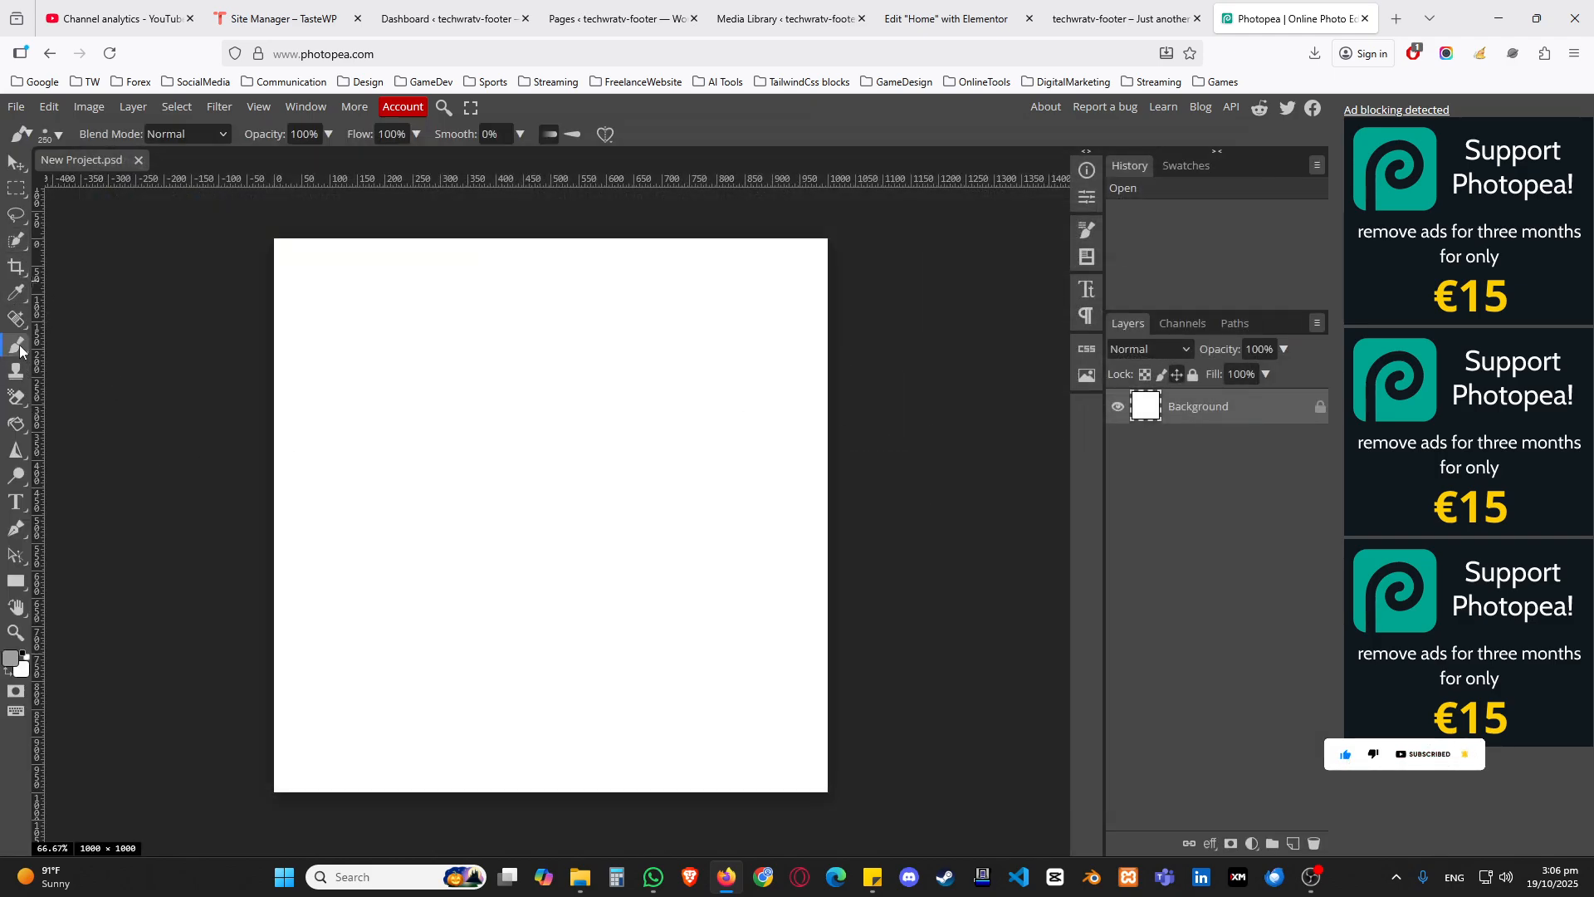
# Step: On a new layer, paint a rough grey mask shape across most of the canvas with the 250 px brush, and hide the Background layer
pyautogui.click(1293, 843)
pyautogui.click(58, 135)
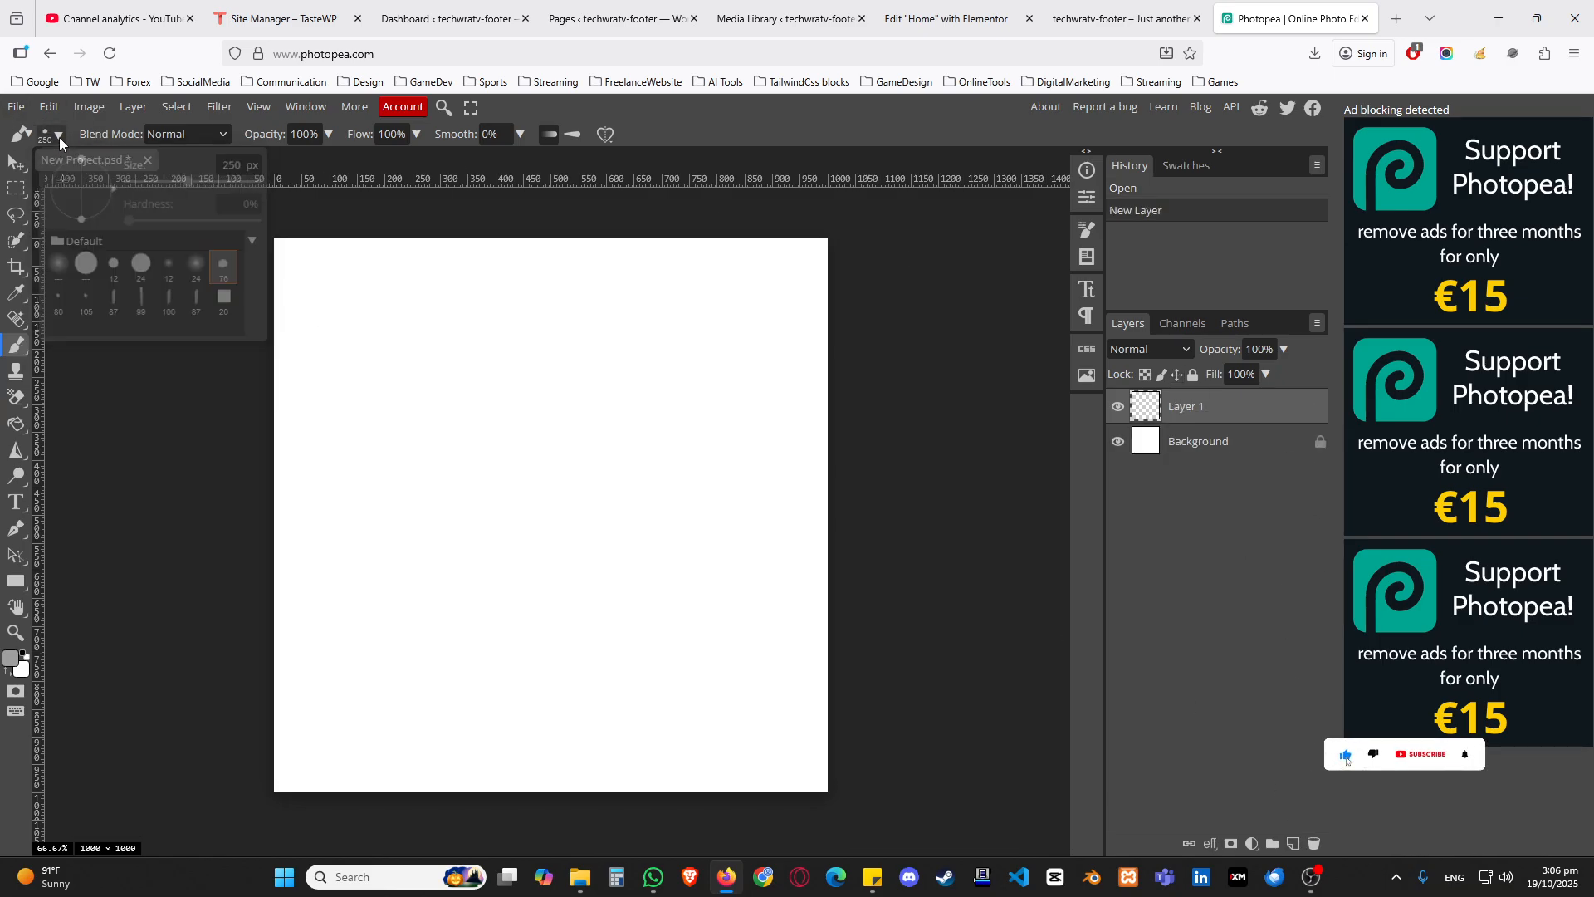
pyautogui.moveTo(312, 414)
pyautogui.mouseDown()
pyautogui.moveTo(465, 262)
pyautogui.moveTo(420, 473)
pyautogui.moveTo(716, 351)
pyautogui.moveTo(665, 498)
pyautogui.moveTo(349, 697)
pyautogui.moveTo(722, 622)
pyautogui.moveTo(644, 744)
pyautogui.moveTo(777, 698)
pyautogui.moveTo(793, 656)
pyautogui.mouseUp()
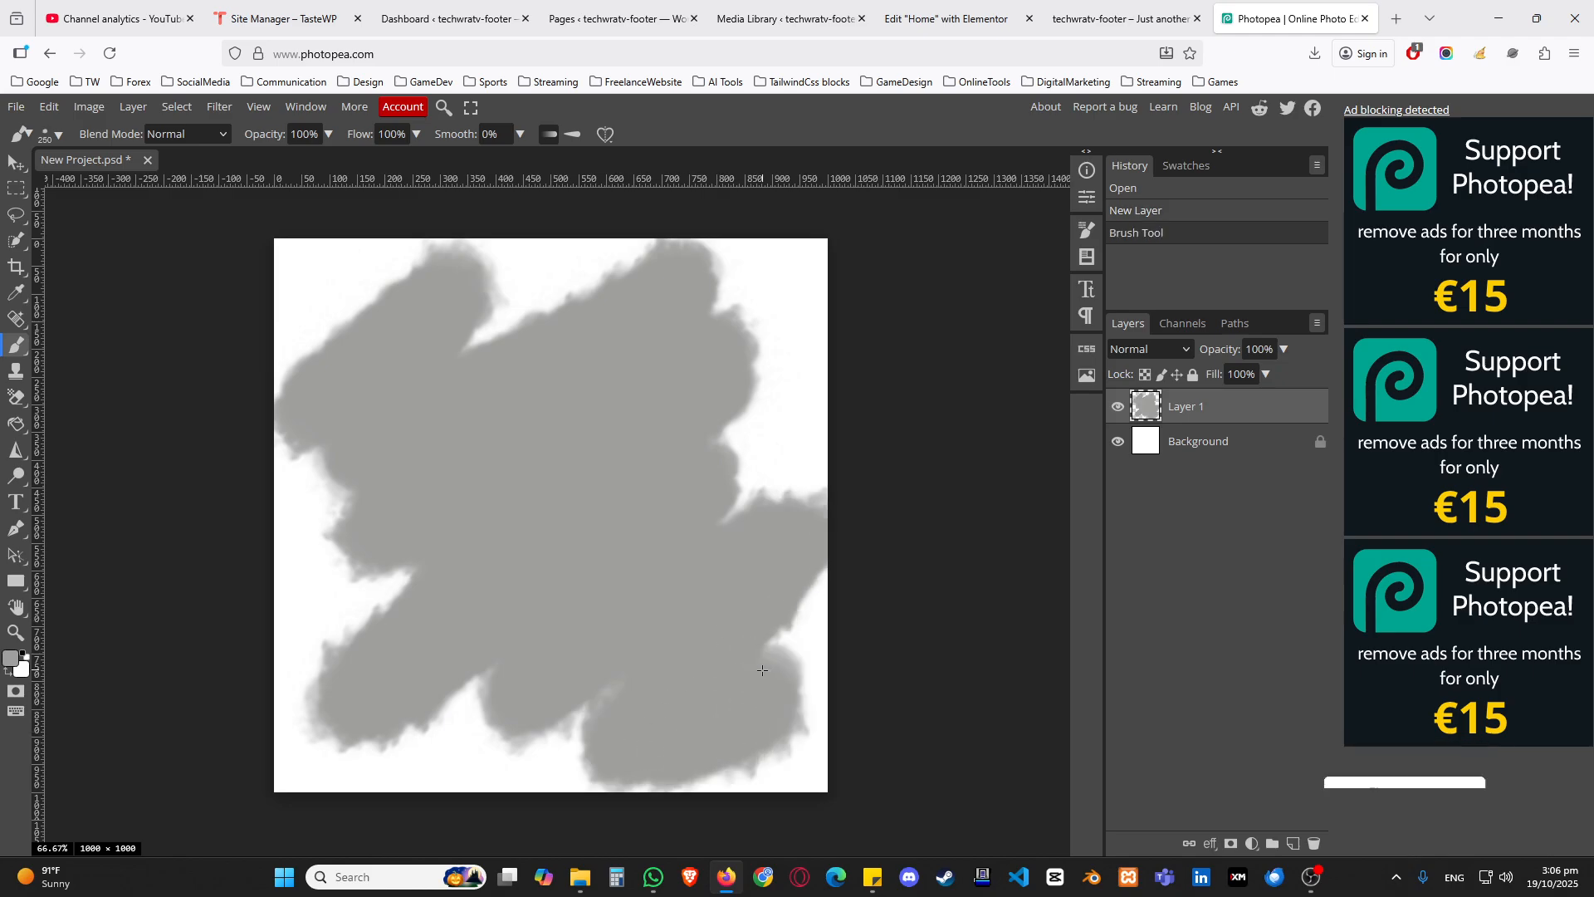
pyautogui.click(1119, 442)
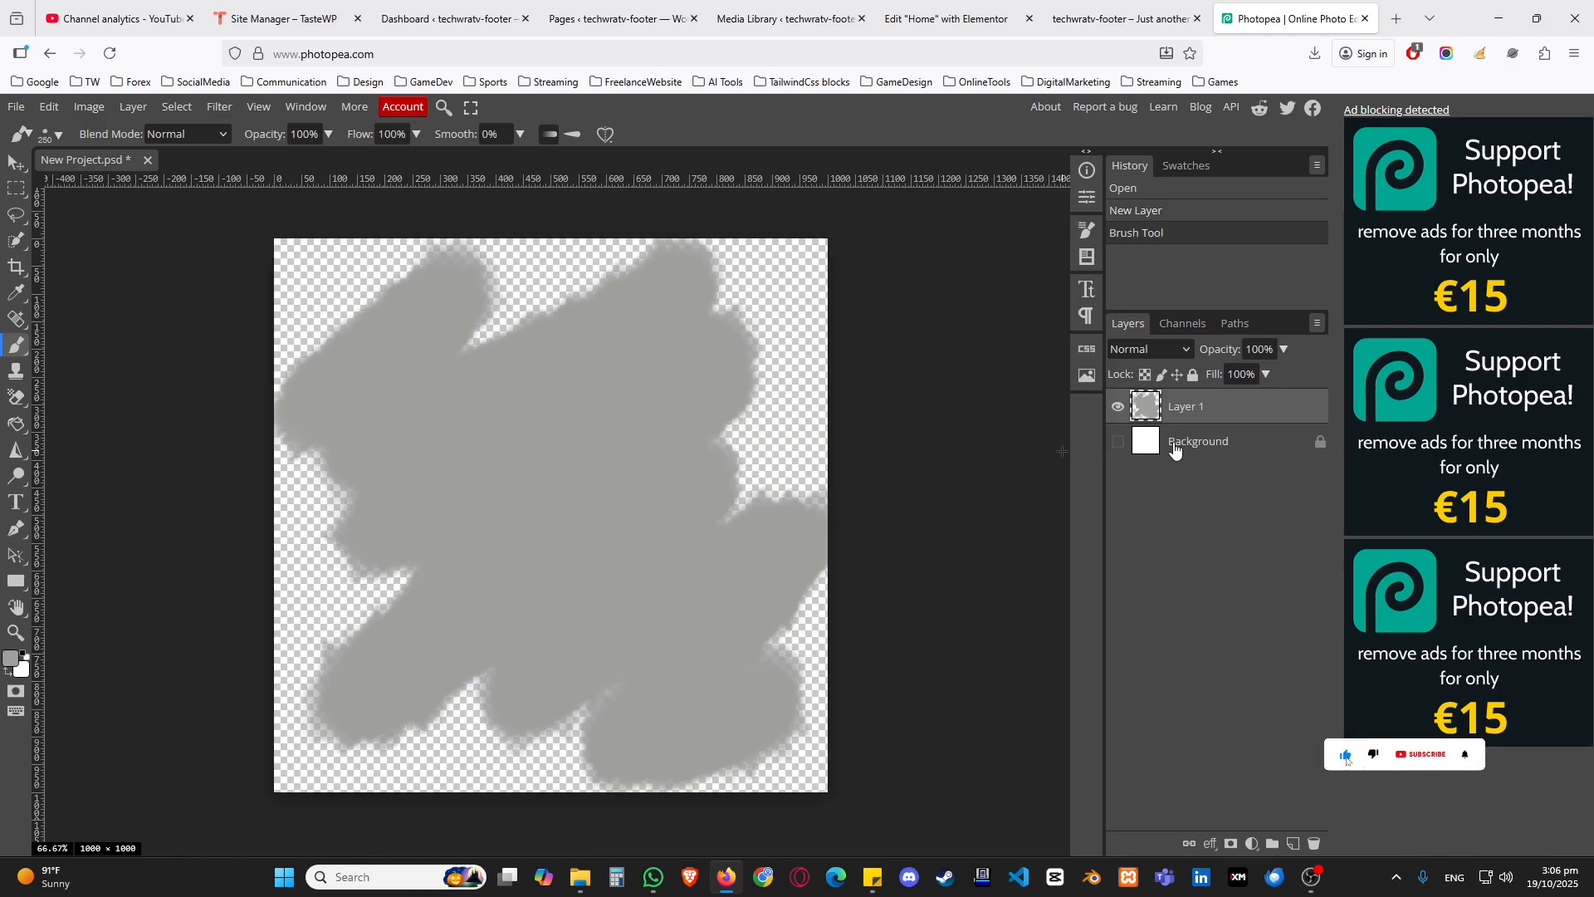
# Step: View the PNG export option for the mask drawing, and switch to the WordPress Media Library
pyautogui.click(15, 106)
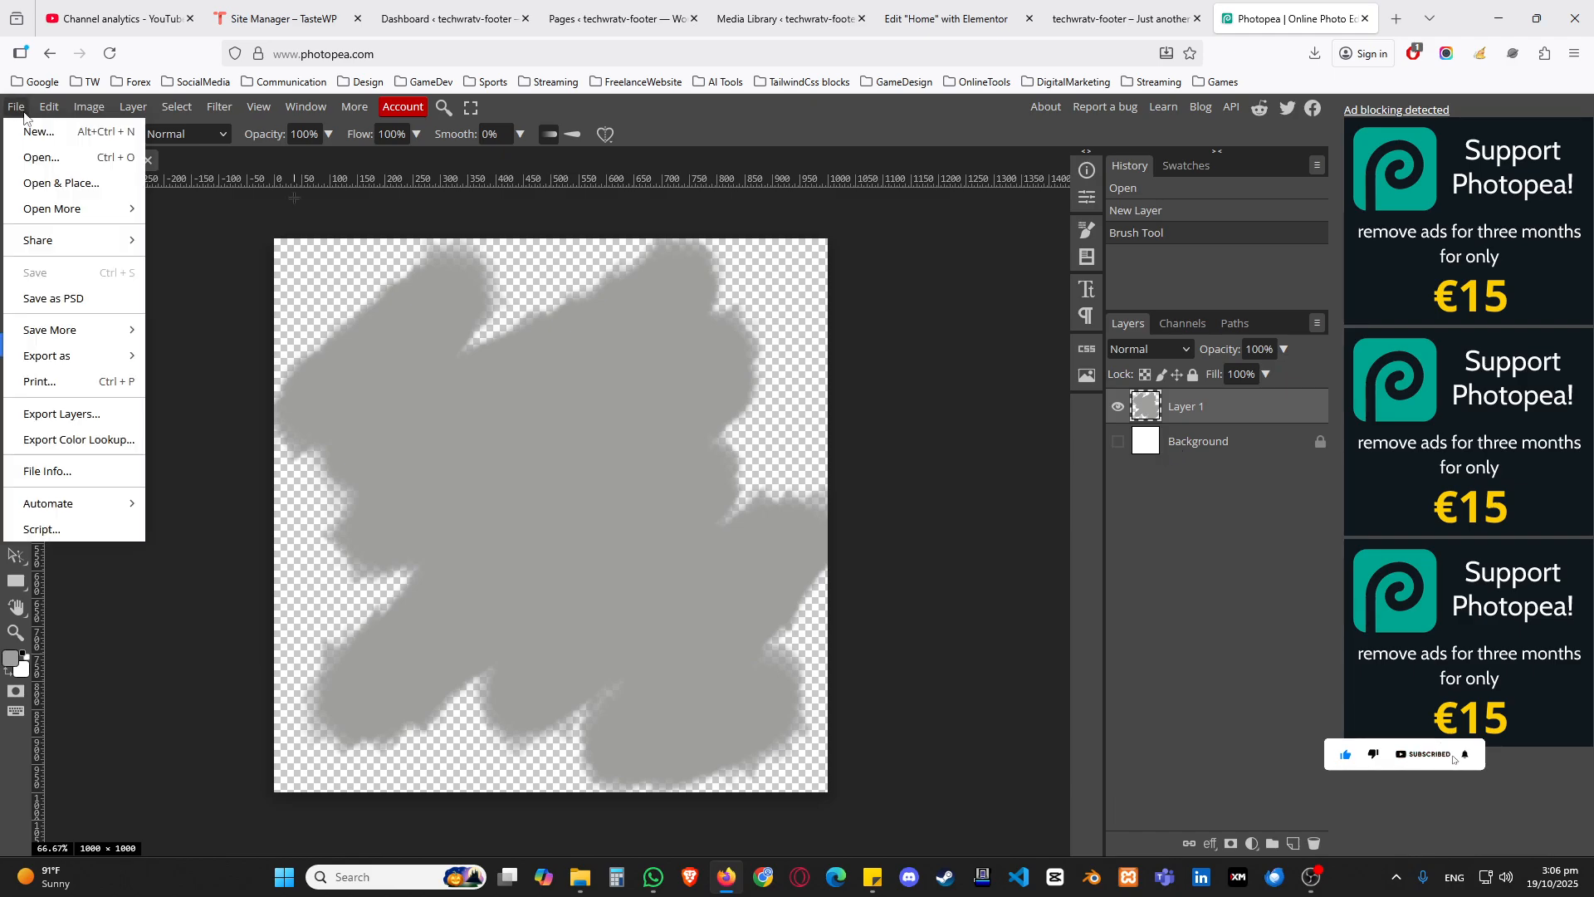
pyautogui.moveTo(96, 357)
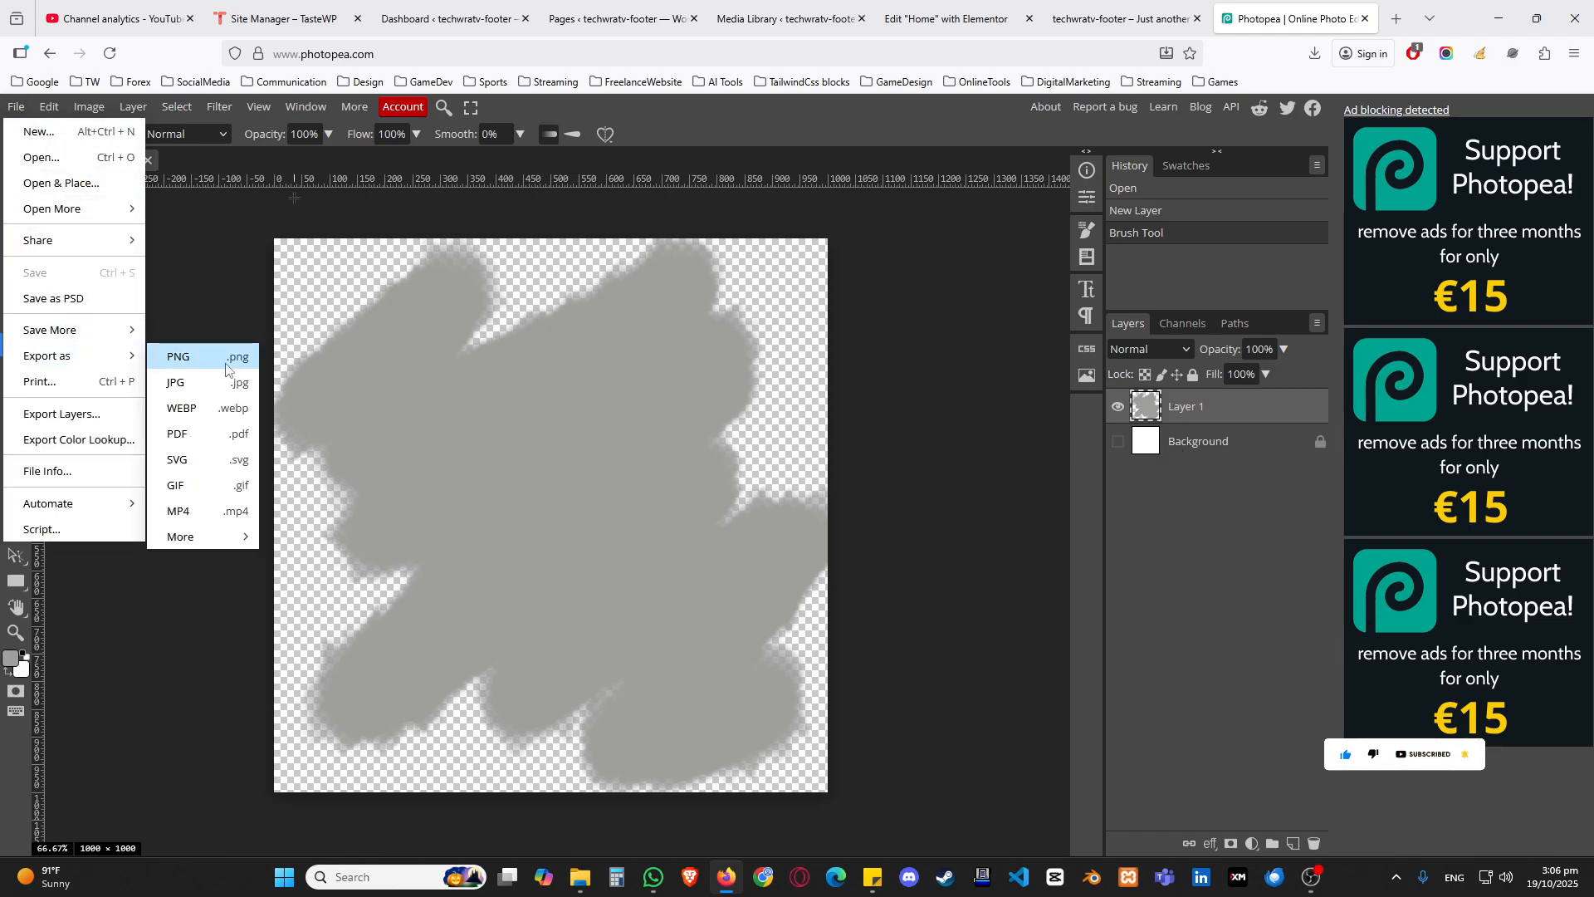
pyautogui.click(785, 19)
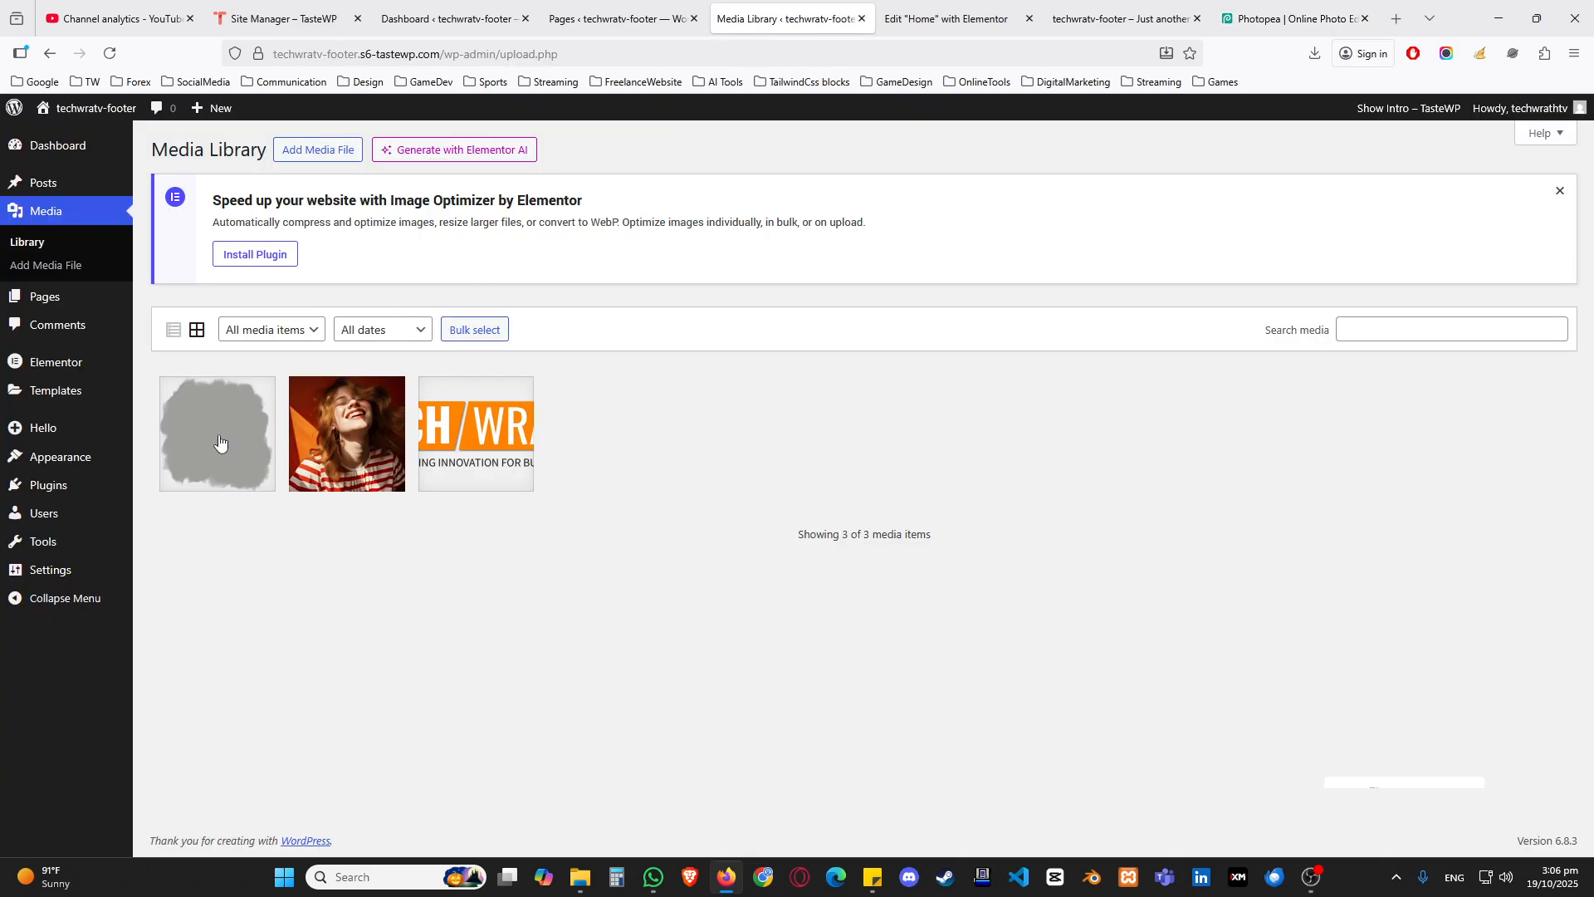
# Step: View the attachment details of the uploaded brush mask image, and return to the Elementor editor for the Home page
pyautogui.click(220, 441)
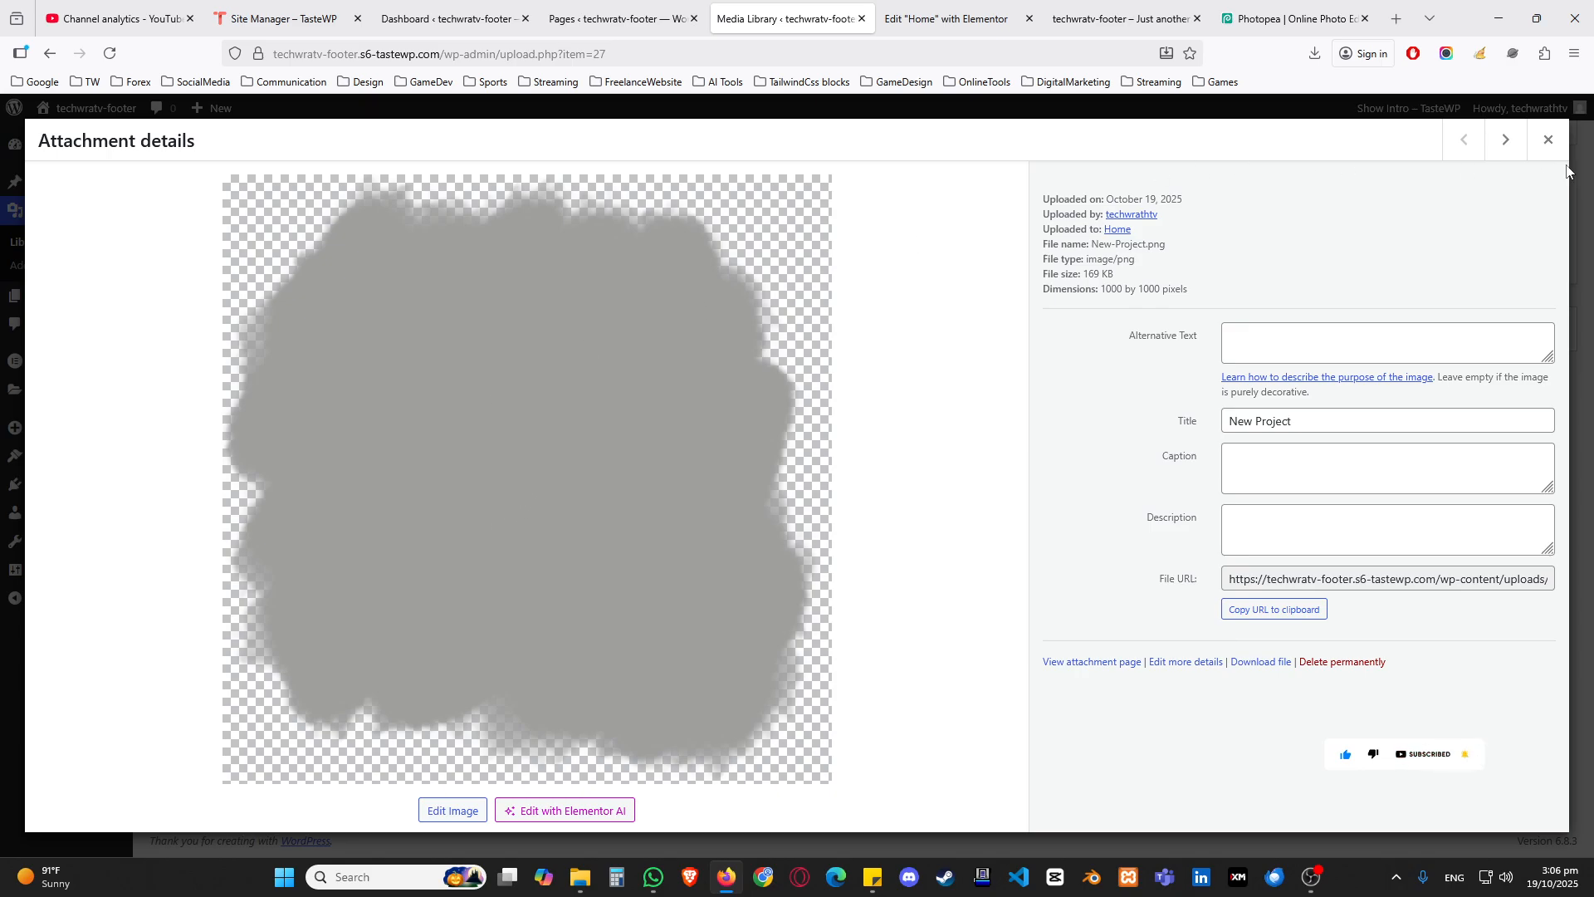
pyautogui.click(1548, 140)
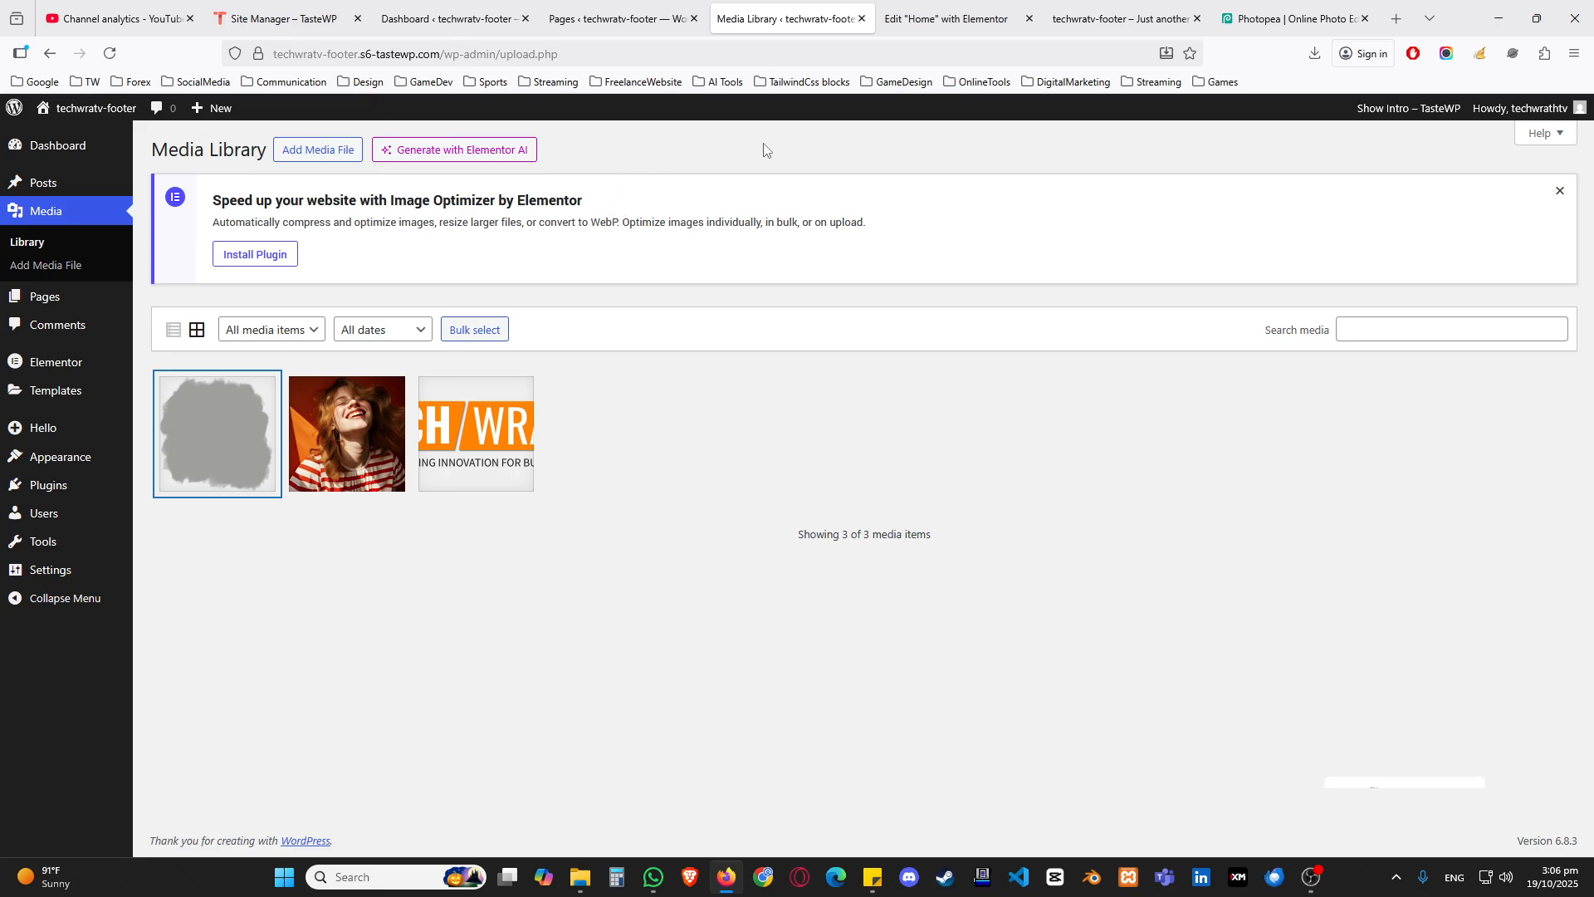
pyautogui.click(919, 27)
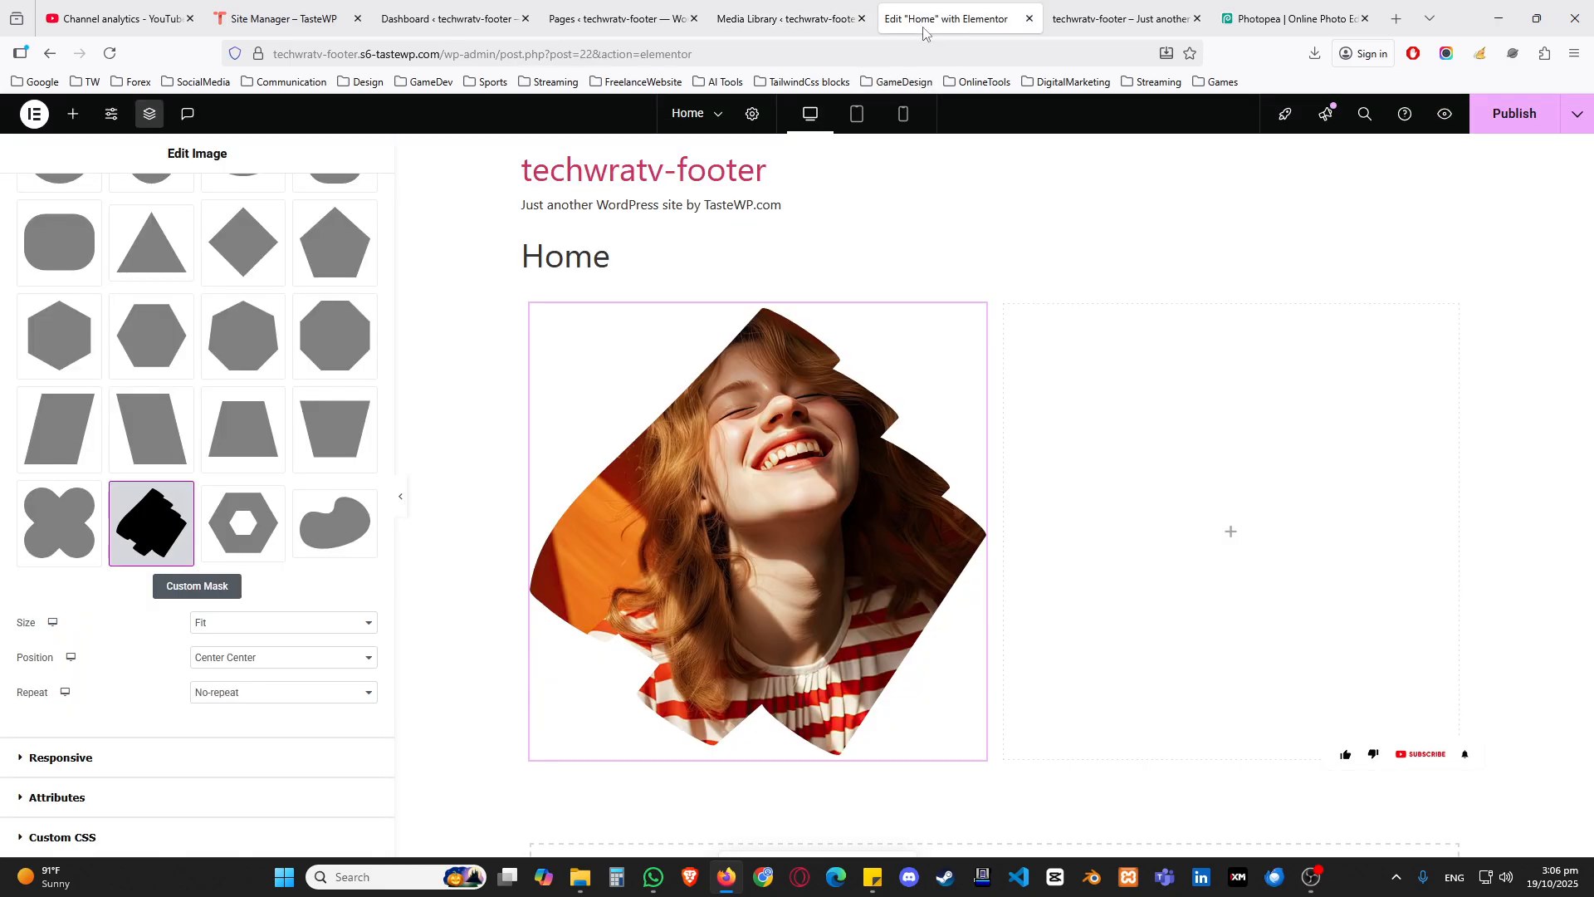
# Step: Switch the portrait's mask shape to a custom mask and use New-Project.png from the Media Library as the mask image
pyautogui.click(182, 595)
pyautogui.scroll(-10, 183, 581)
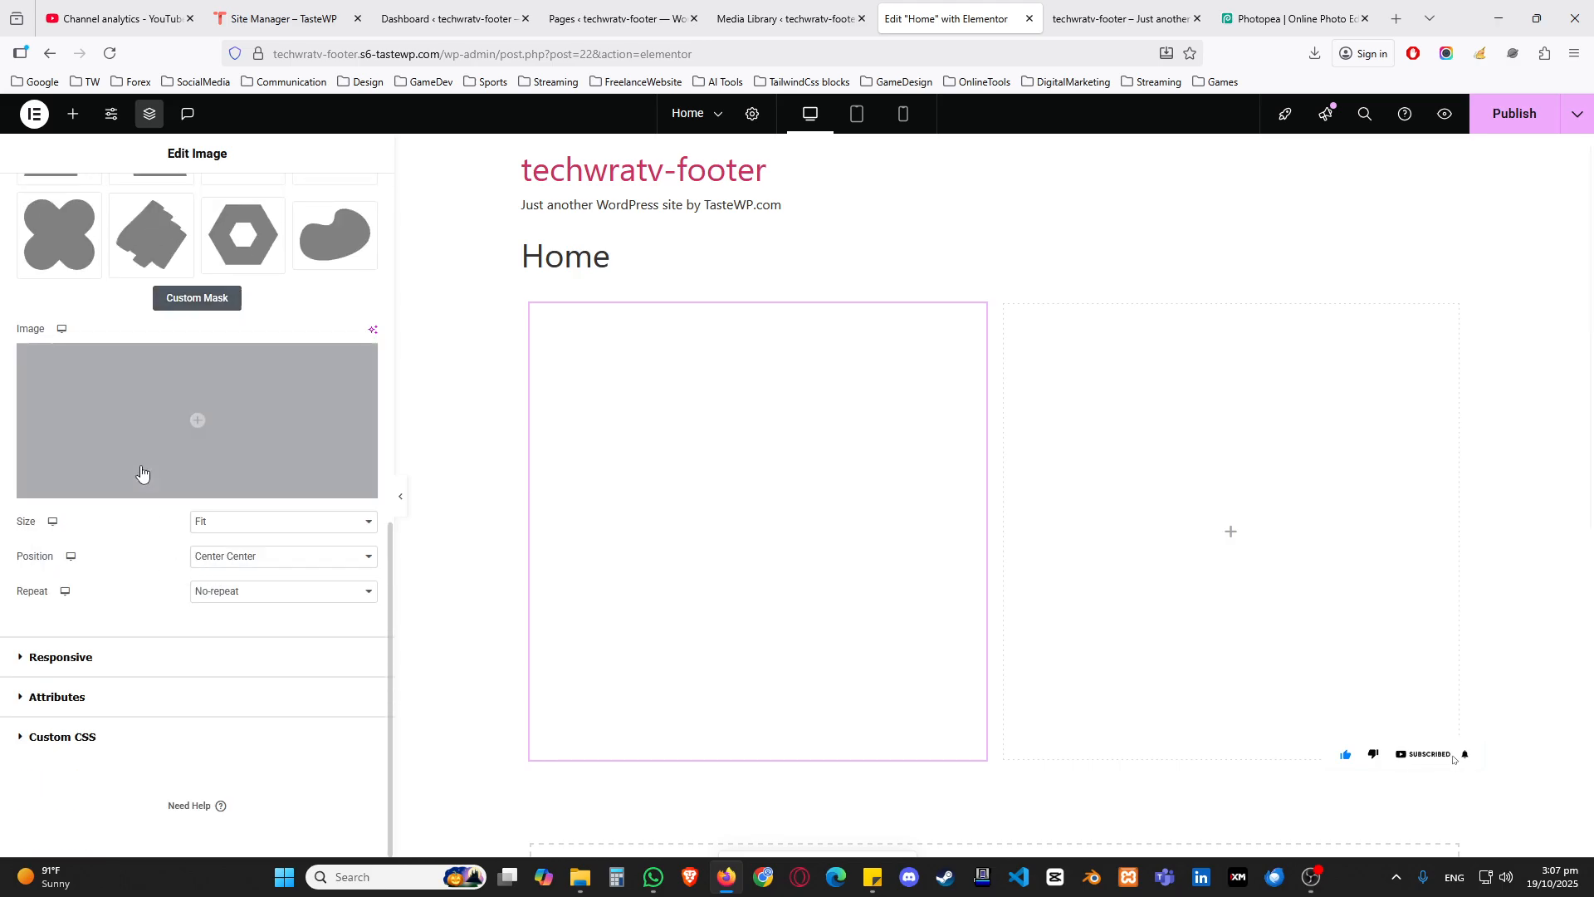
pyautogui.click(194, 426)
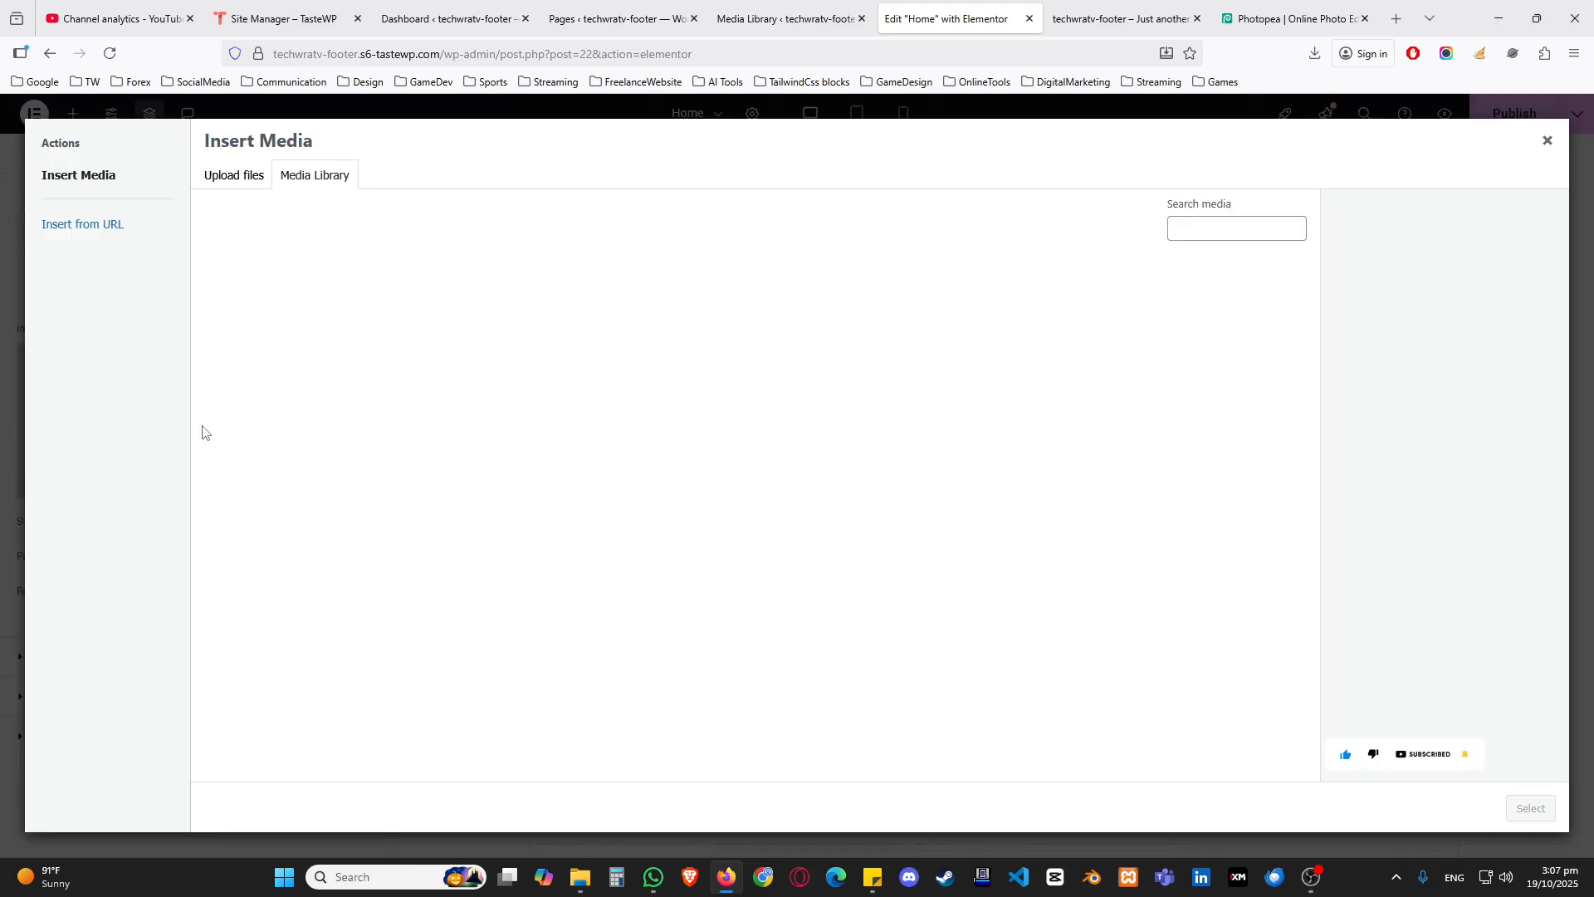
pyautogui.click(260, 361)
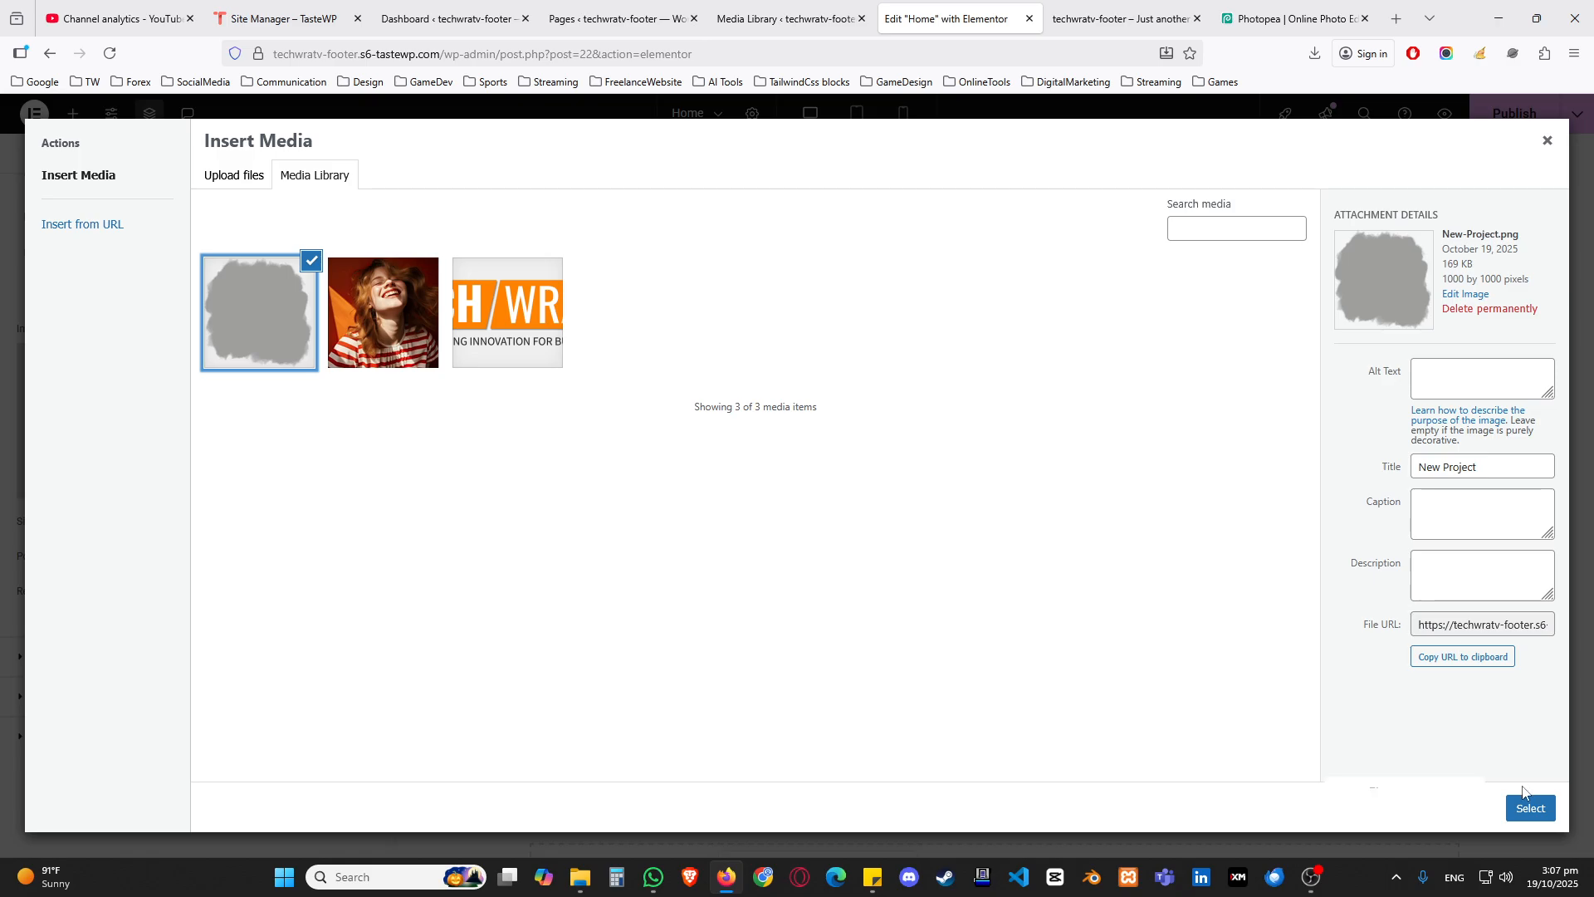
pyautogui.click(1530, 808)
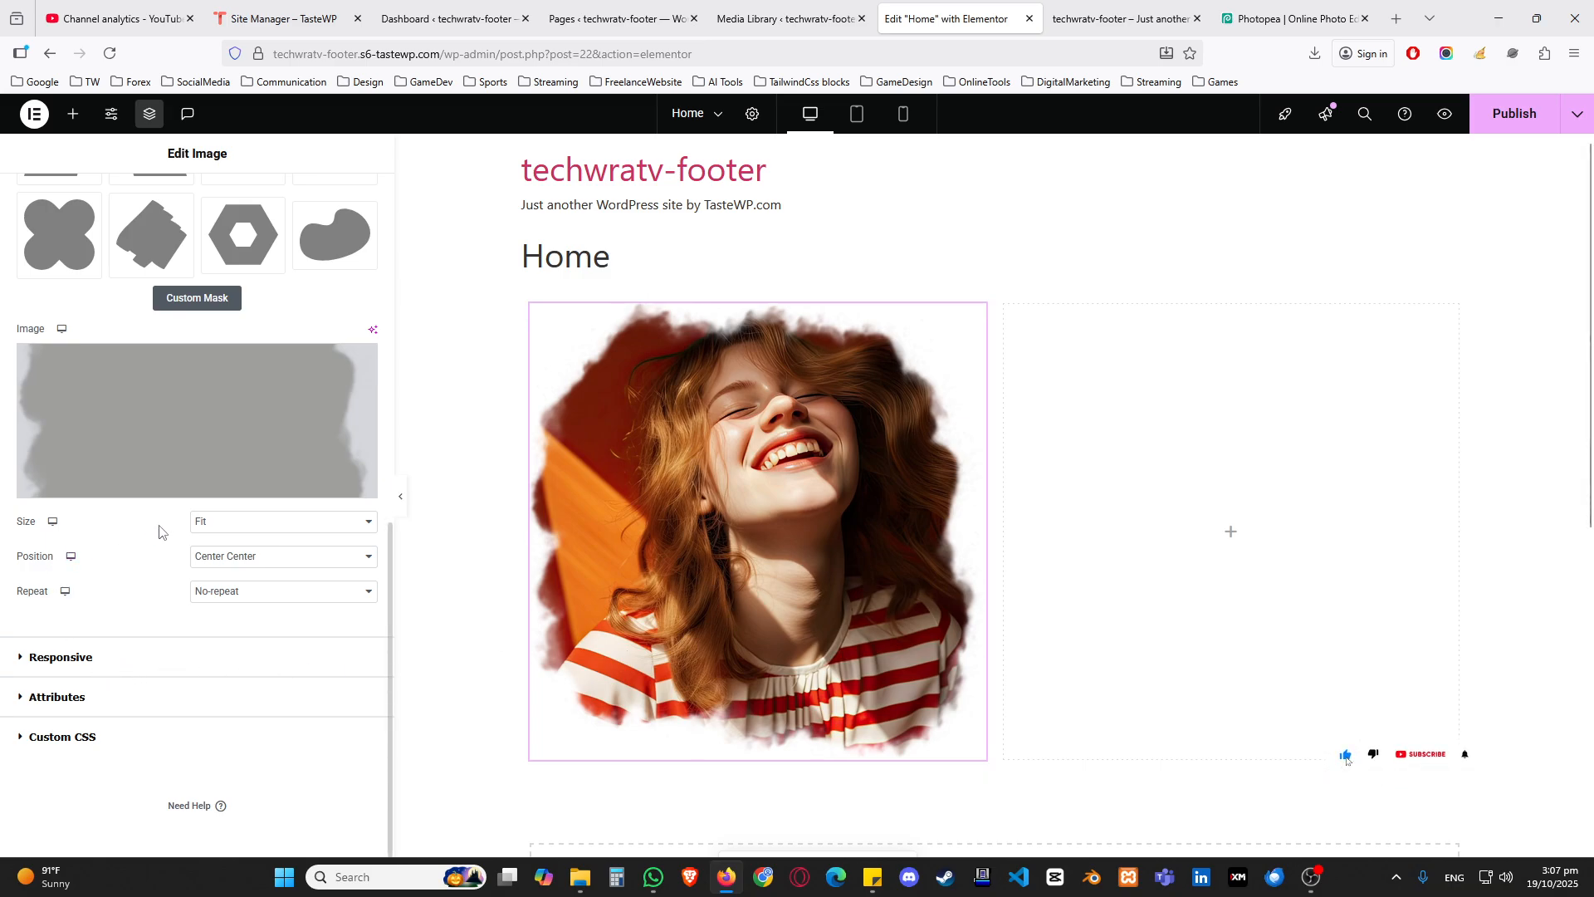
# Step: Try the Fill size and a Custom scale of 107% on the mask, and return its size to Fit
pyautogui.click(224, 532)
pyautogui.click(222, 548)
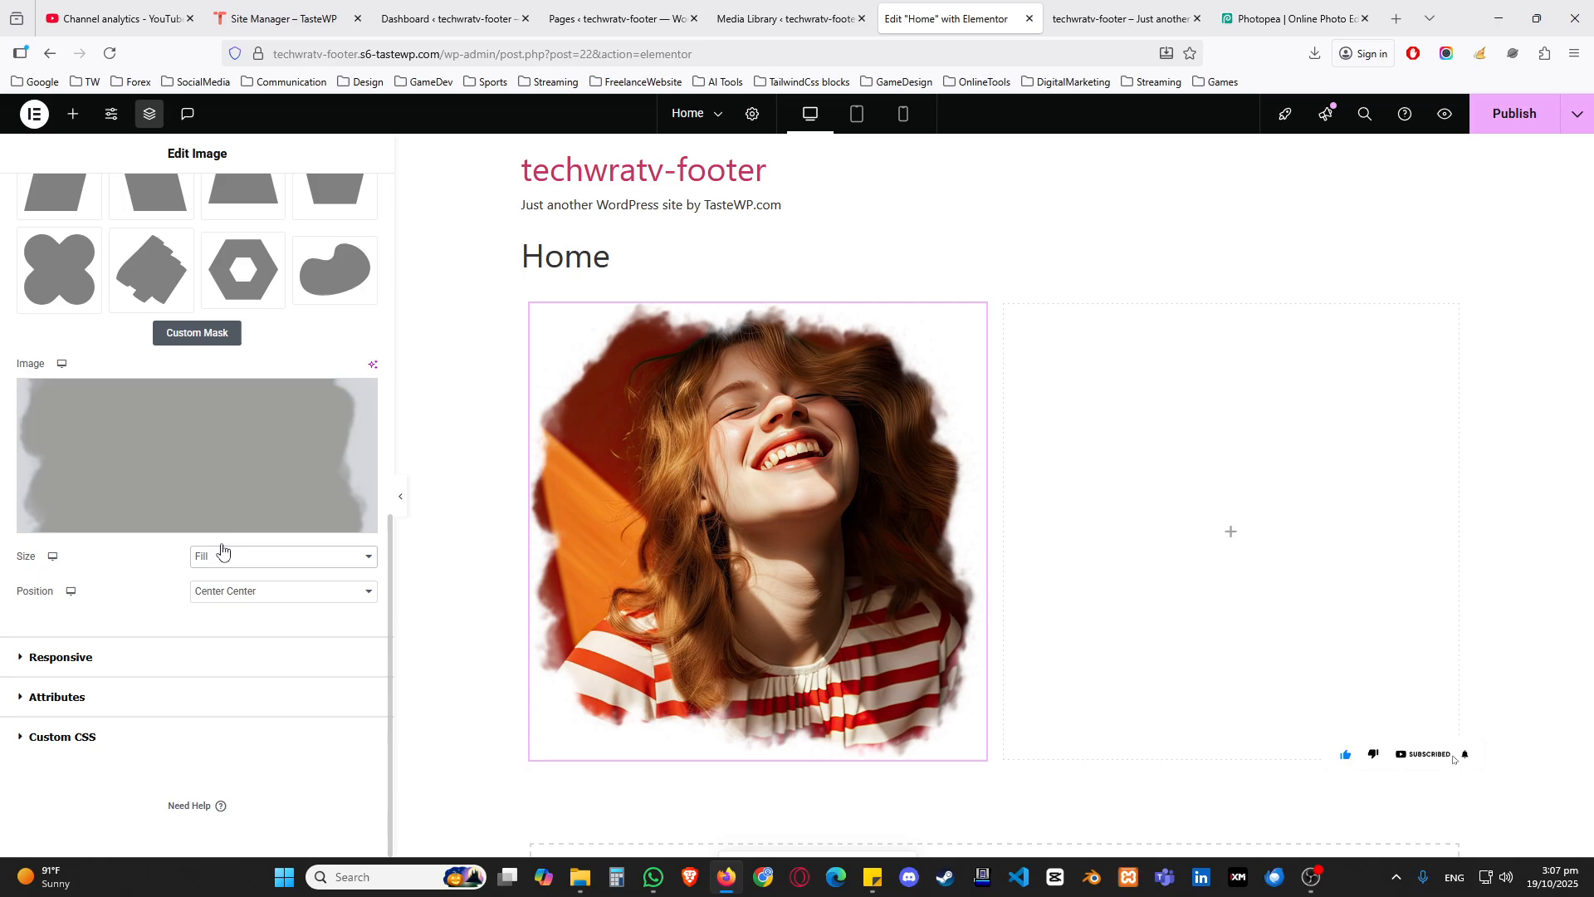
pyautogui.click(224, 557)
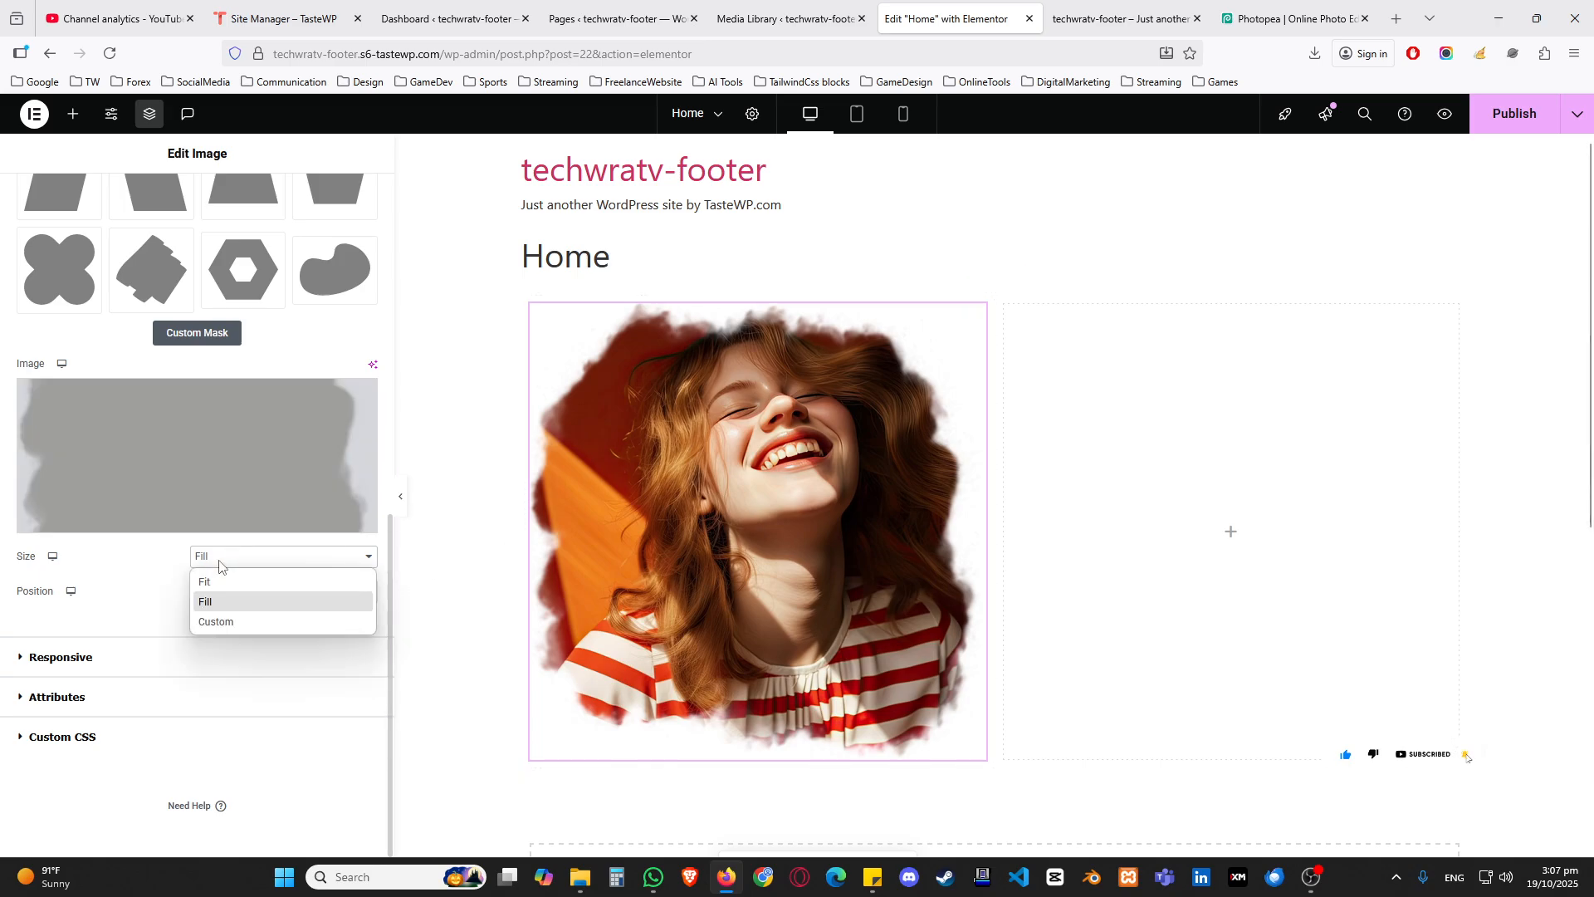
pyautogui.click(221, 623)
pyautogui.moveTo(158, 611)
pyautogui.mouseDown()
pyautogui.moveTo(182, 615)
pyautogui.moveTo(95, 616)
pyautogui.moveTo(281, 615)
pyautogui.moveTo(165, 610)
pyautogui.mouseUp()
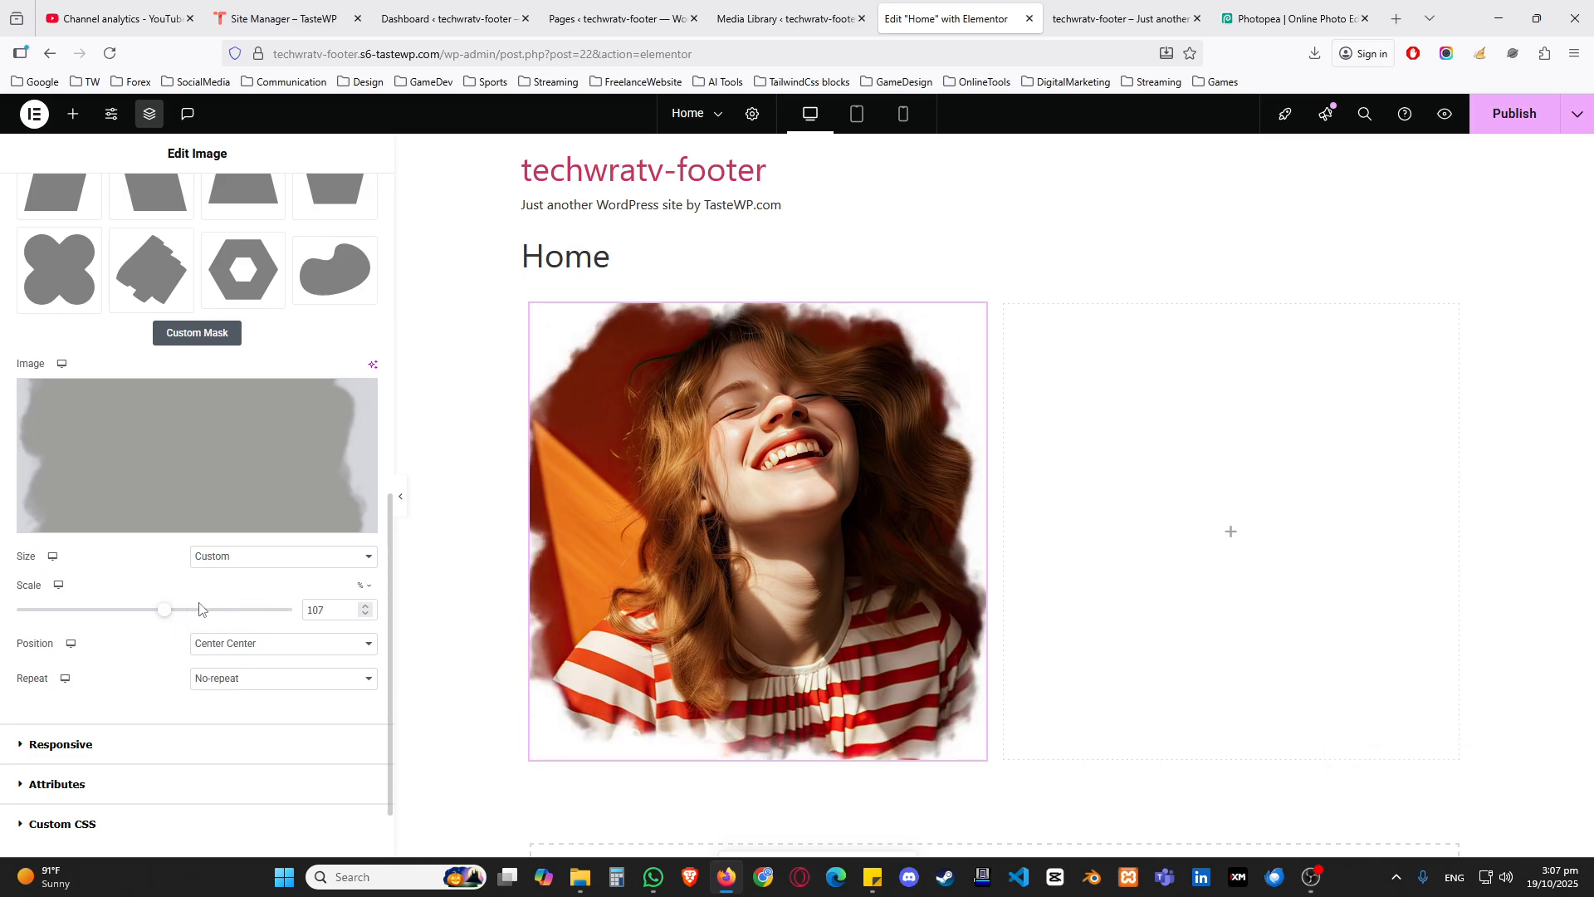
pyautogui.click(269, 556)
pyautogui.click(238, 580)
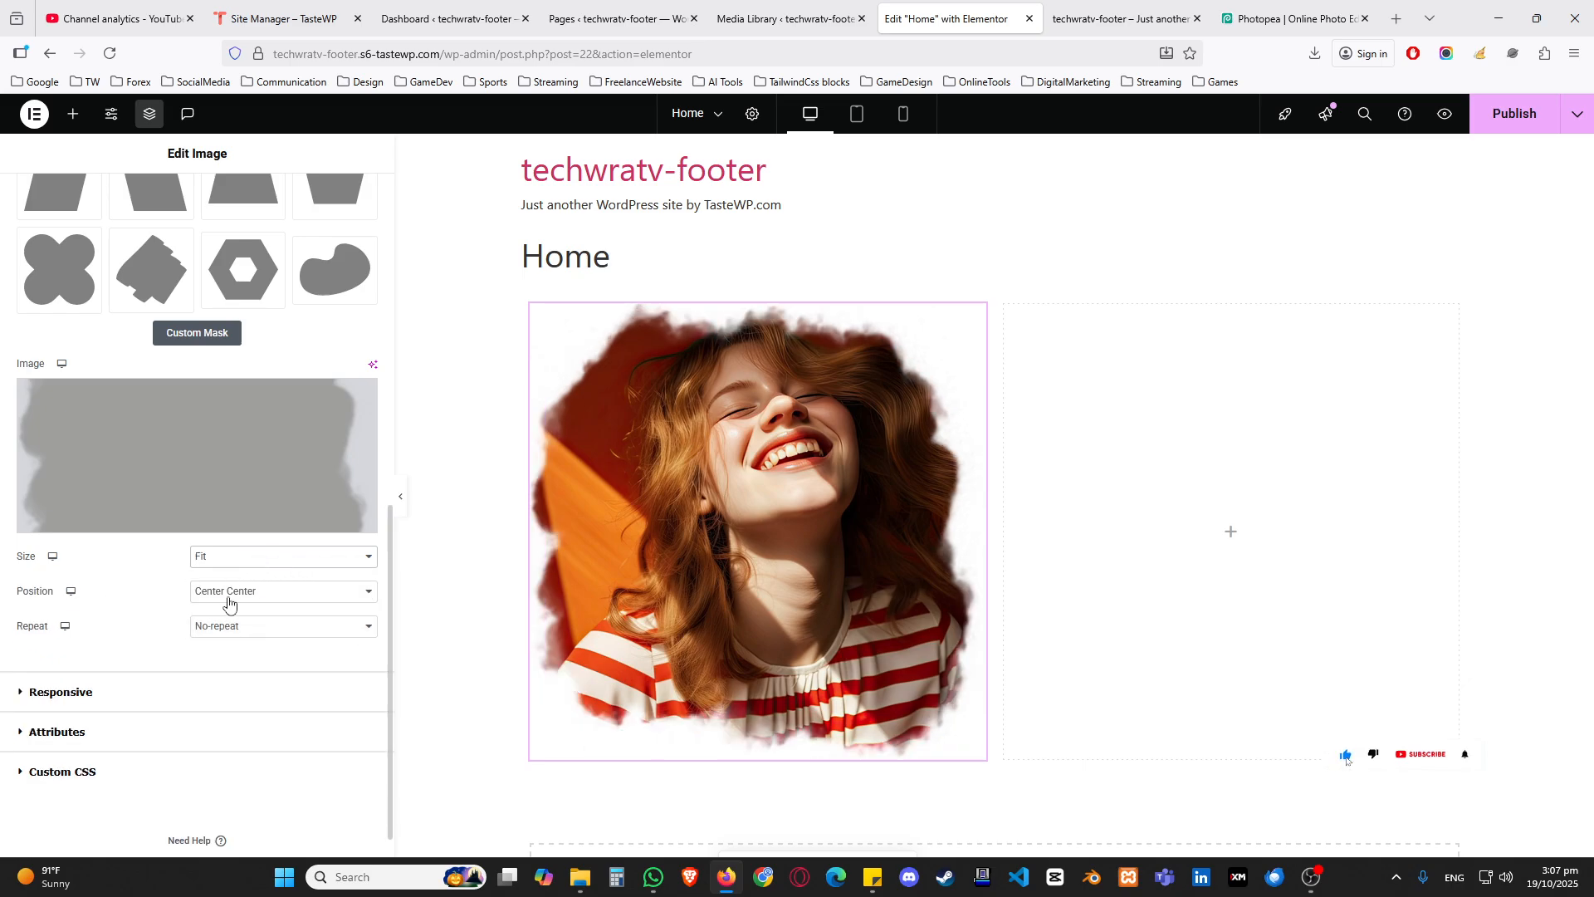
# Step: Try a custom mask position with X at -90% and Y at -78%
pyautogui.click(229, 597)
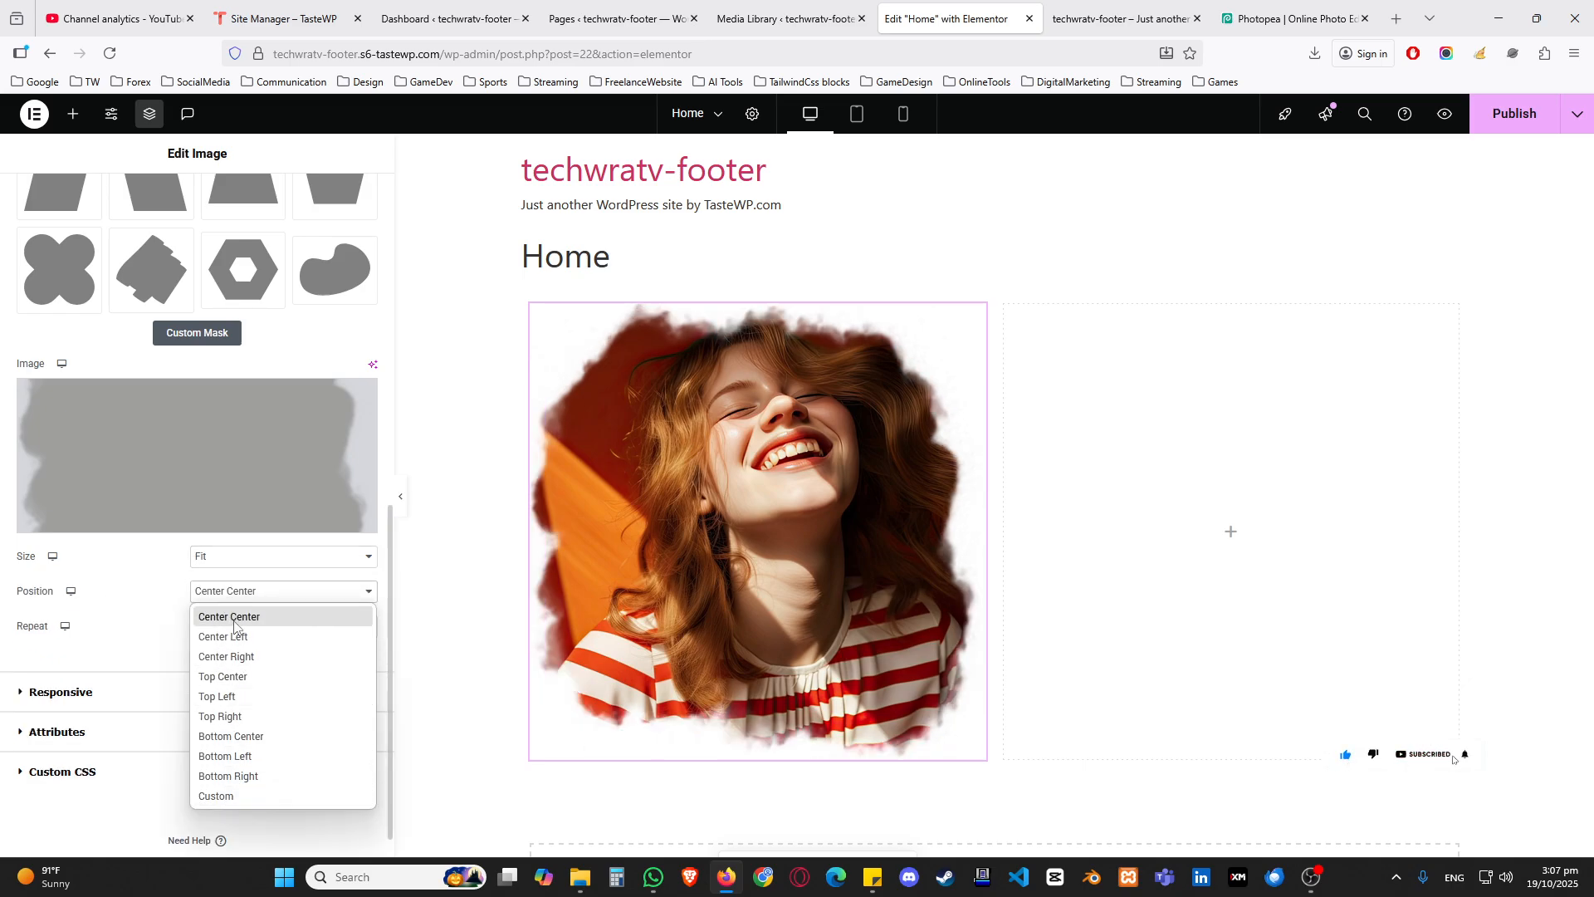
pyautogui.click(226, 794)
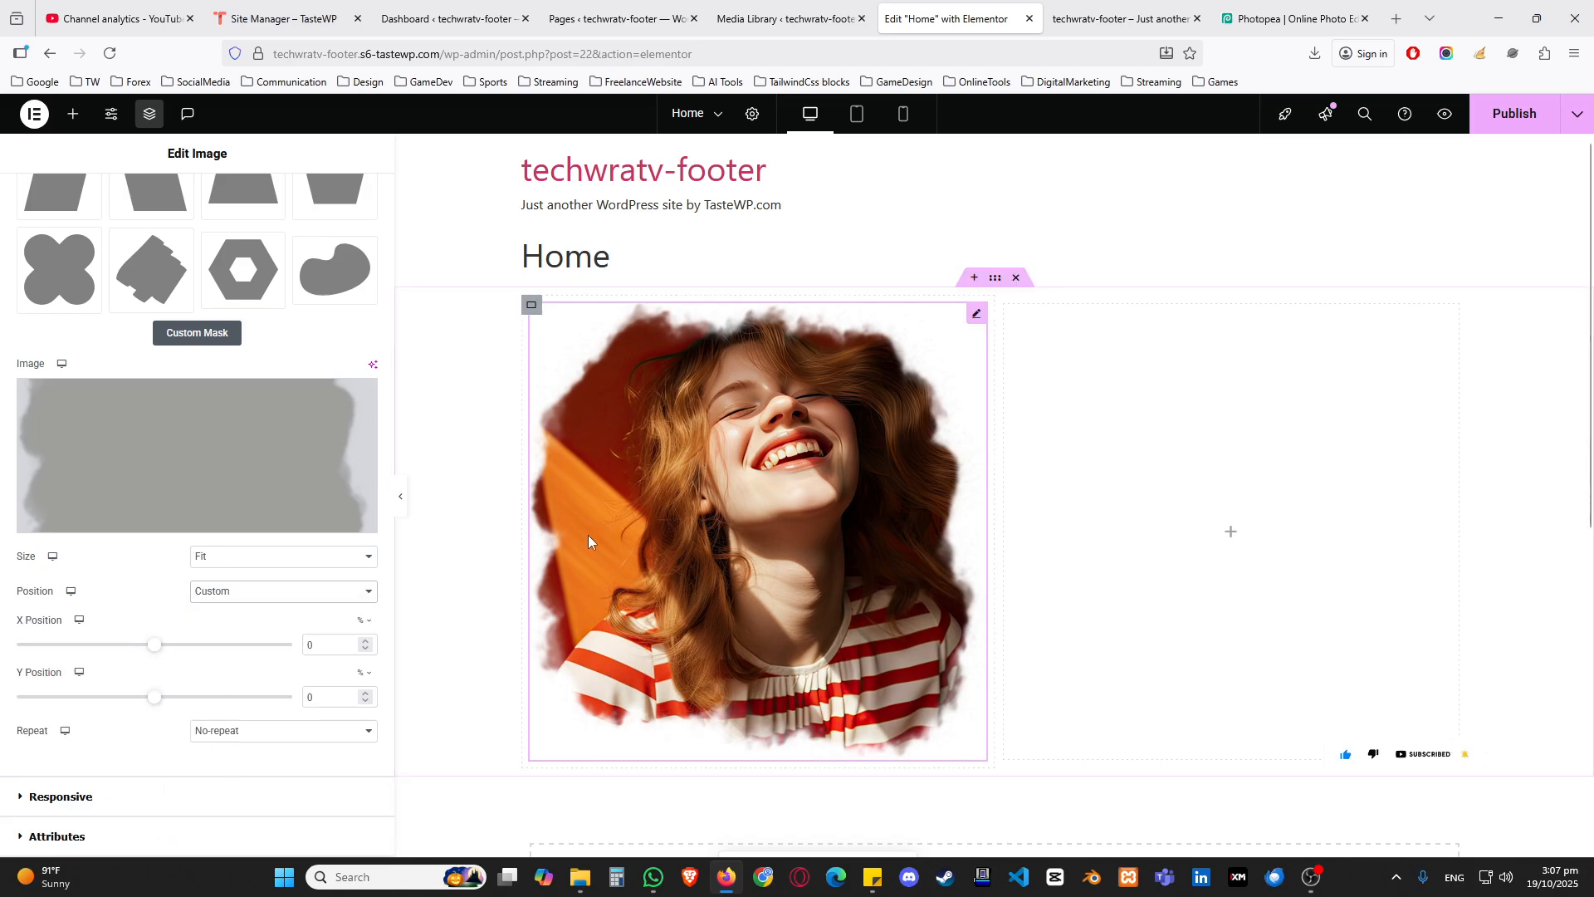
pyautogui.moveTo(153, 645); pyautogui.dragTo(32, 653)
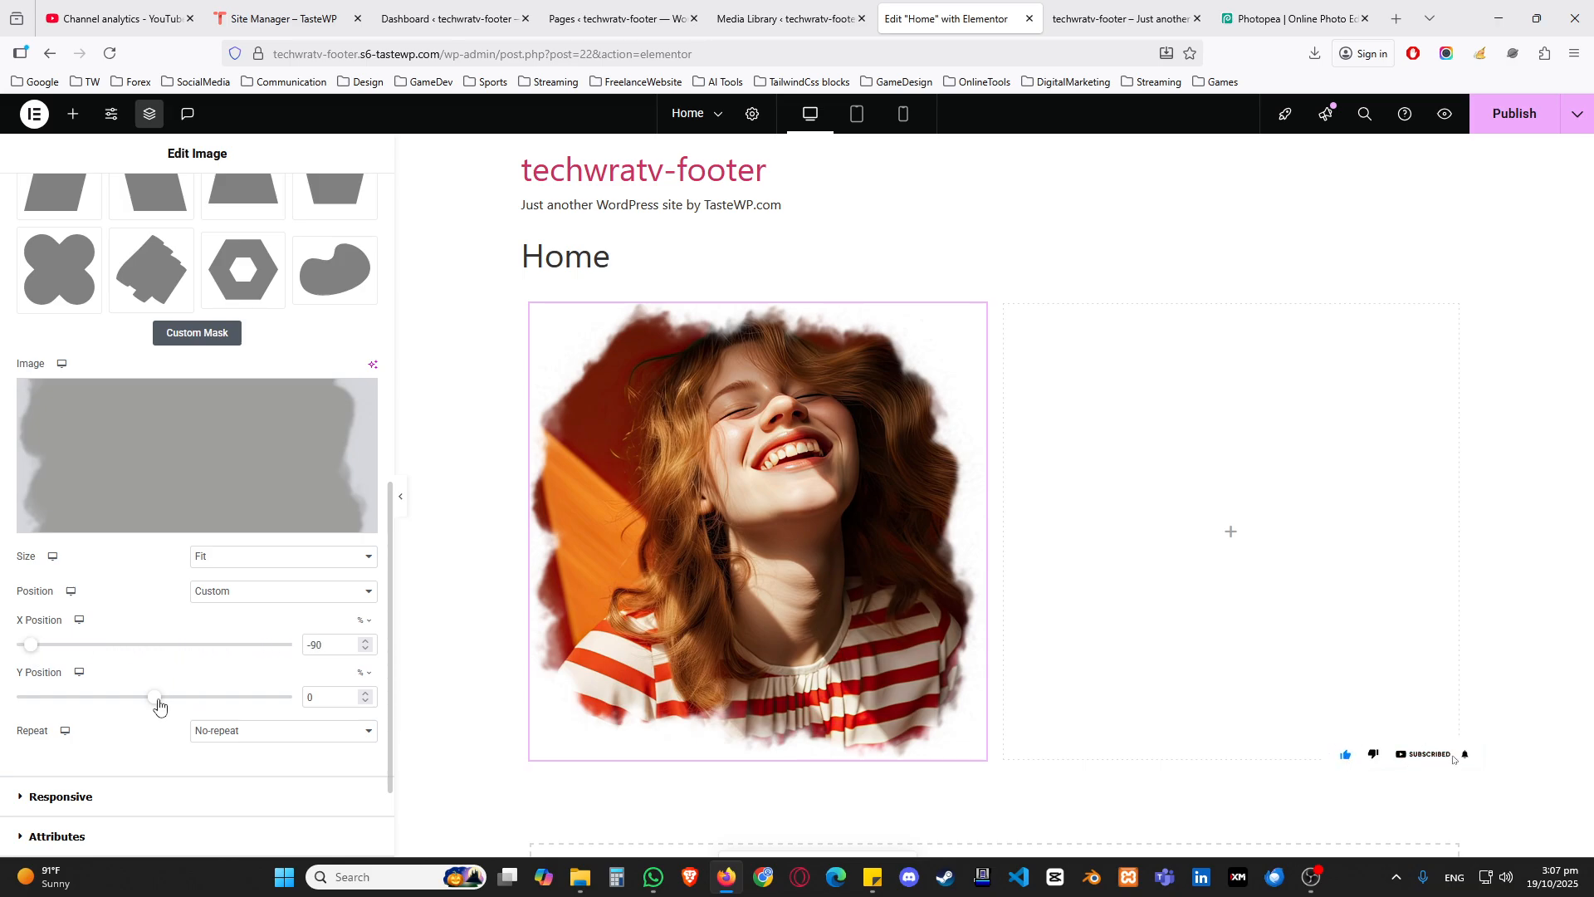
pyautogui.moveTo(160, 706); pyautogui.dragTo(49, 699)
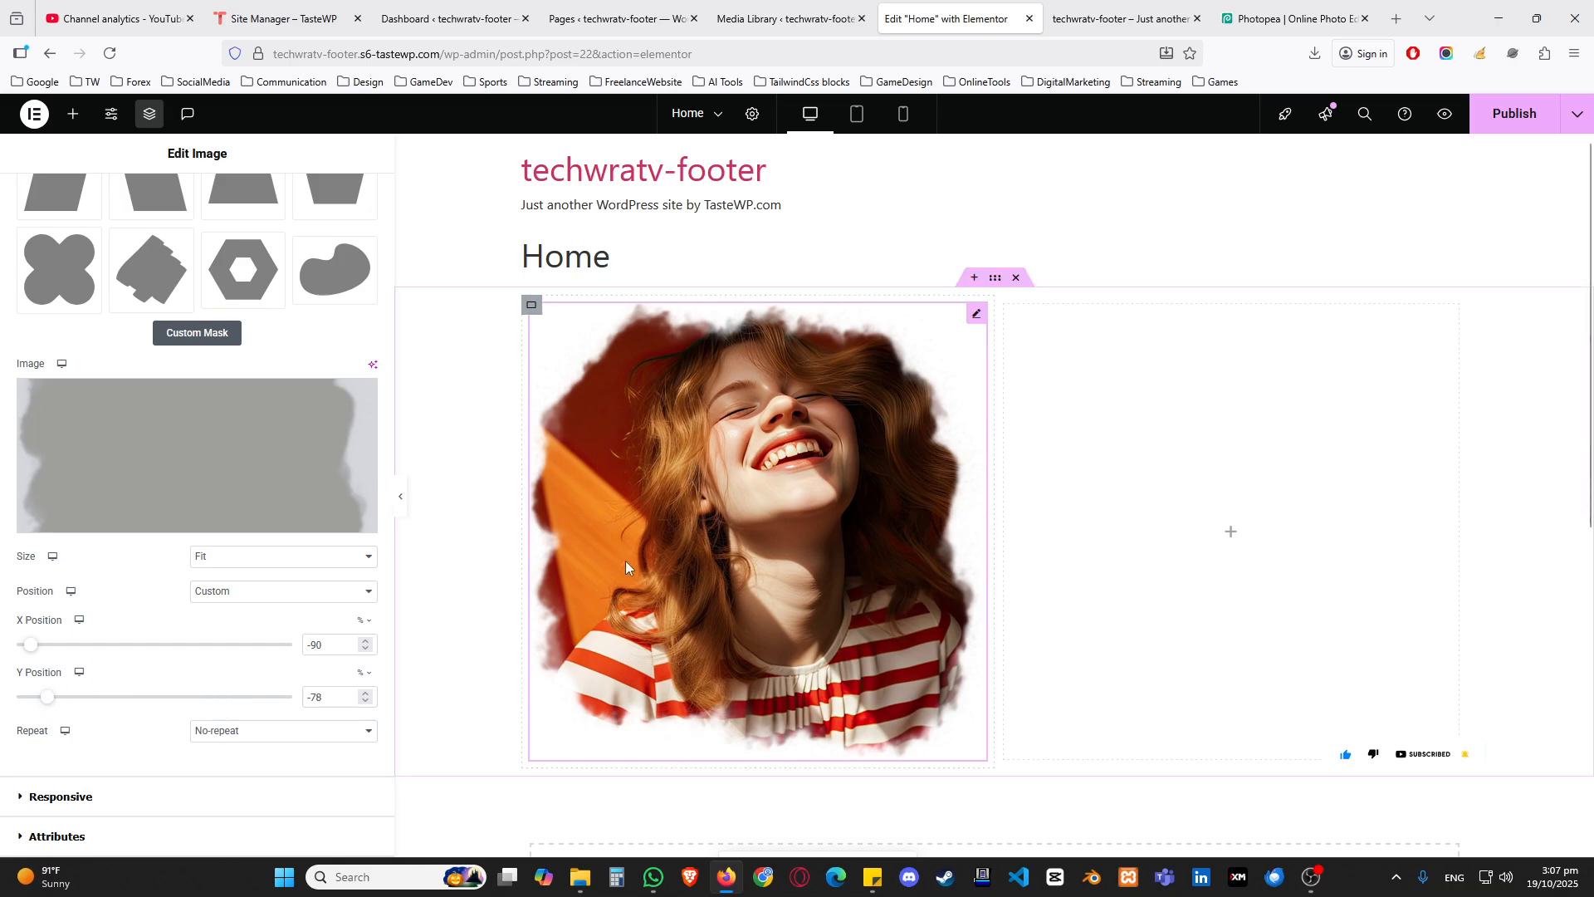
# Step: Try the preset mask positions Center Center and Top Center, and settle on Center Left
pyautogui.click(280, 593)
pyautogui.click(222, 637)
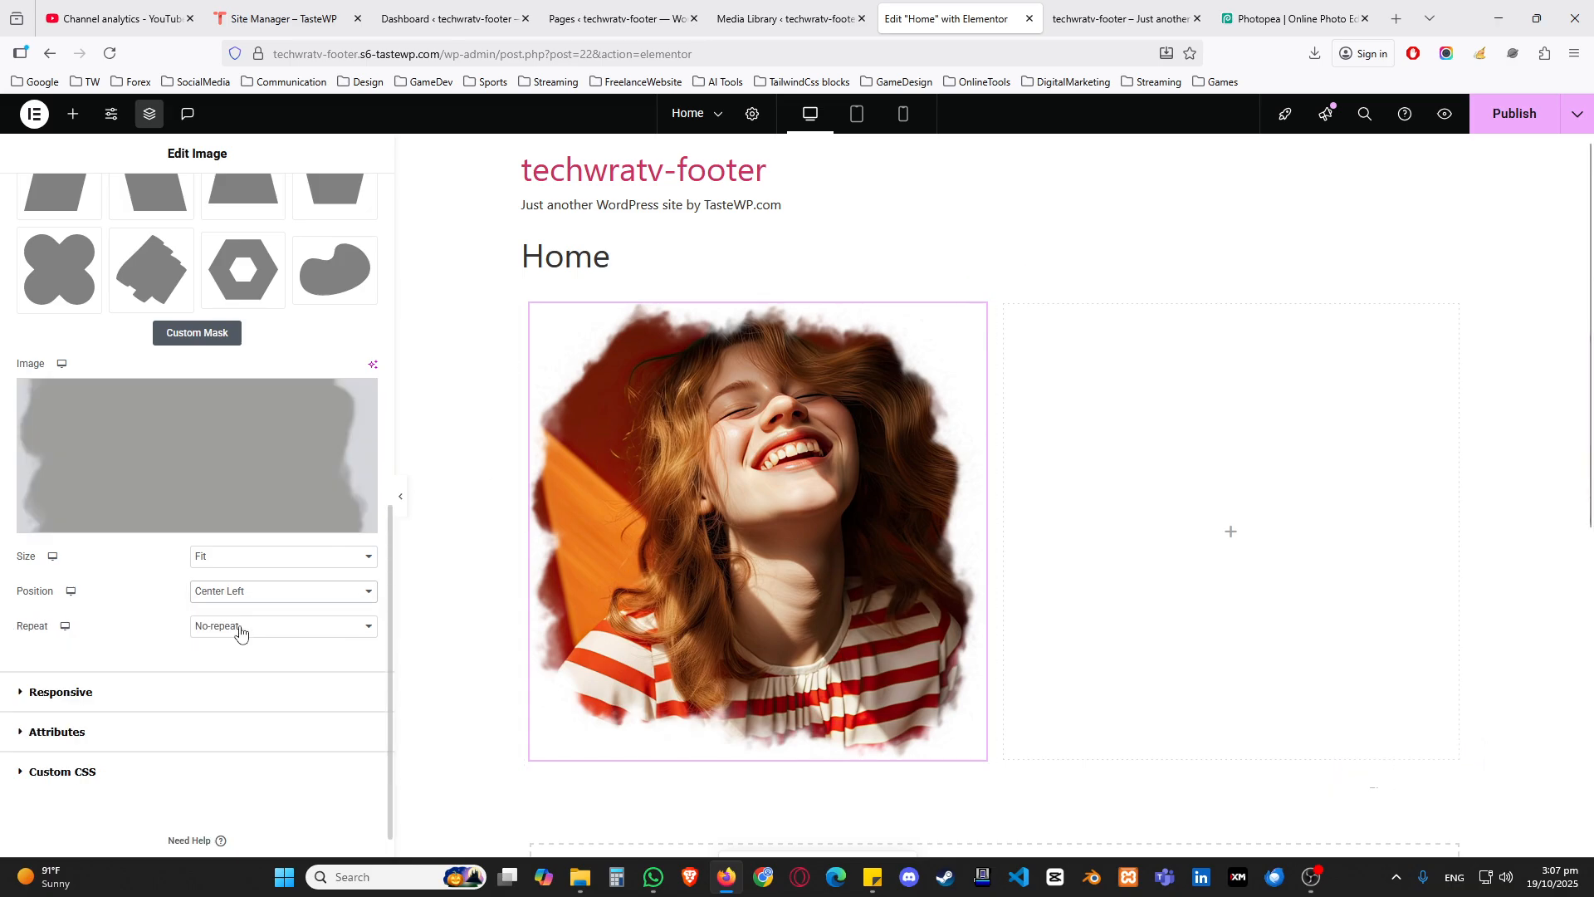
pyautogui.click(244, 591)
pyautogui.click(257, 623)
pyautogui.click(254, 594)
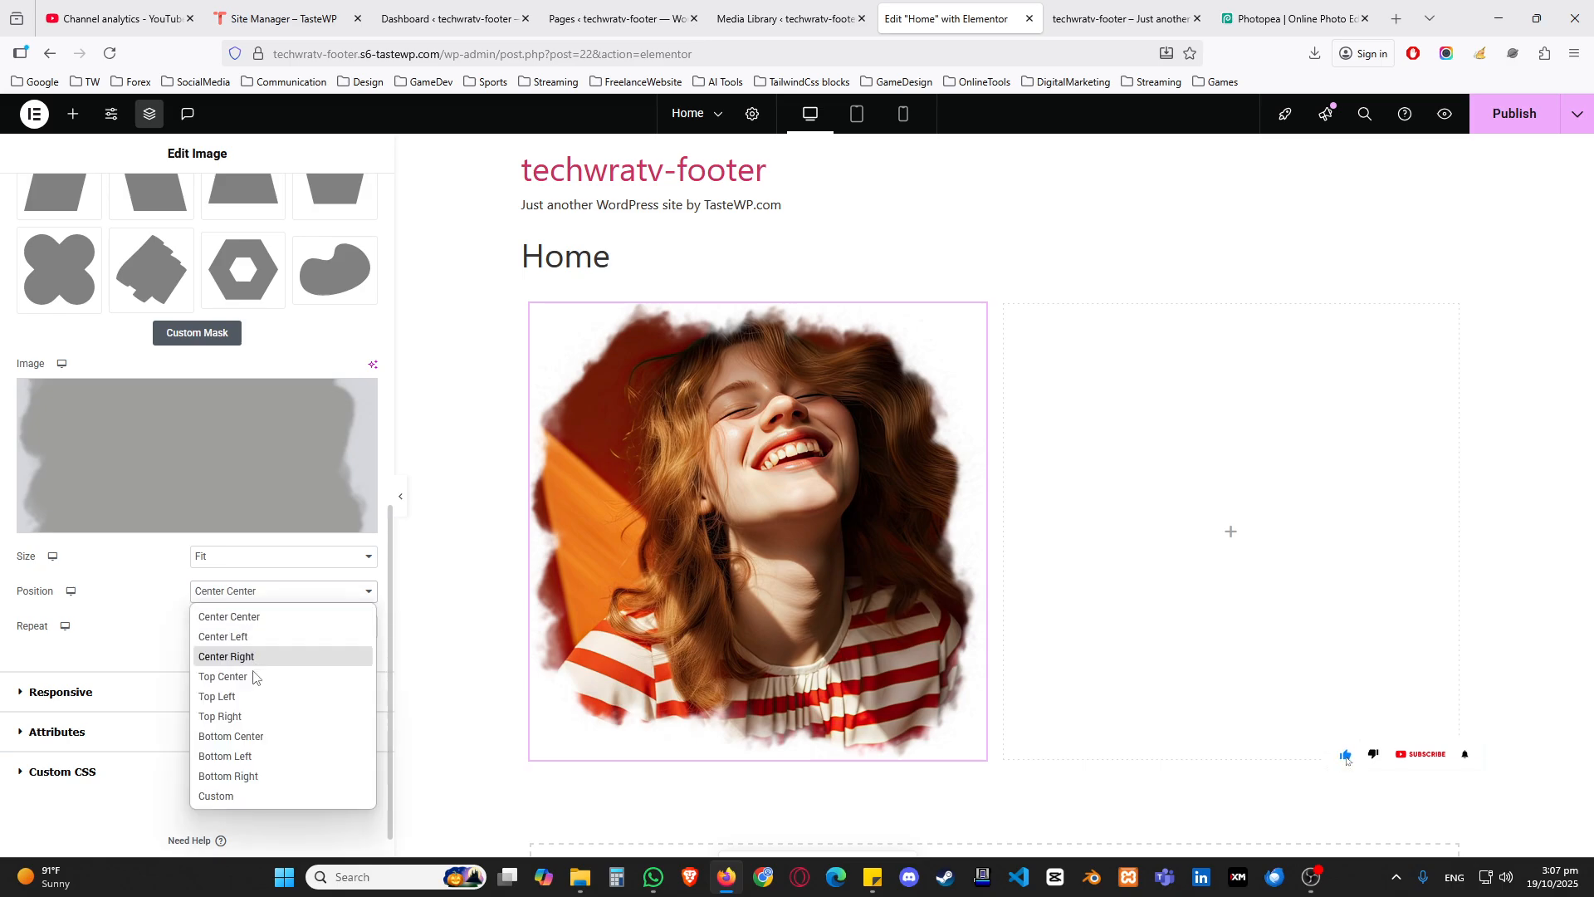
pyautogui.click(249, 677)
pyautogui.click(254, 595)
pyautogui.click(223, 637)
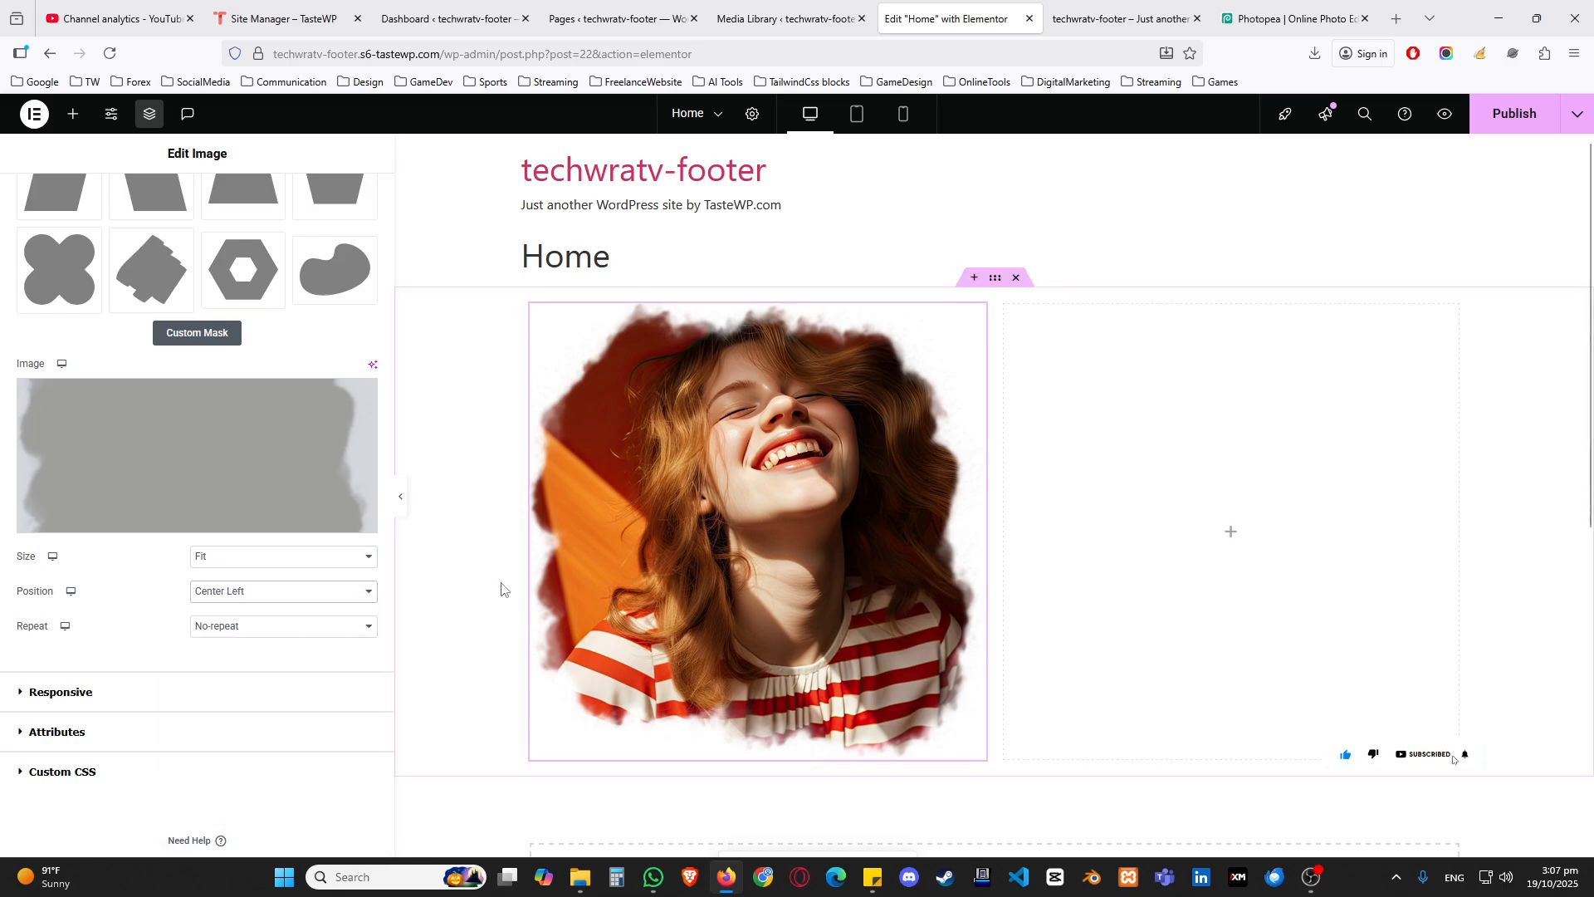
# Step: Publish the Home page and reload the editor
pyautogui.click(1492, 126)
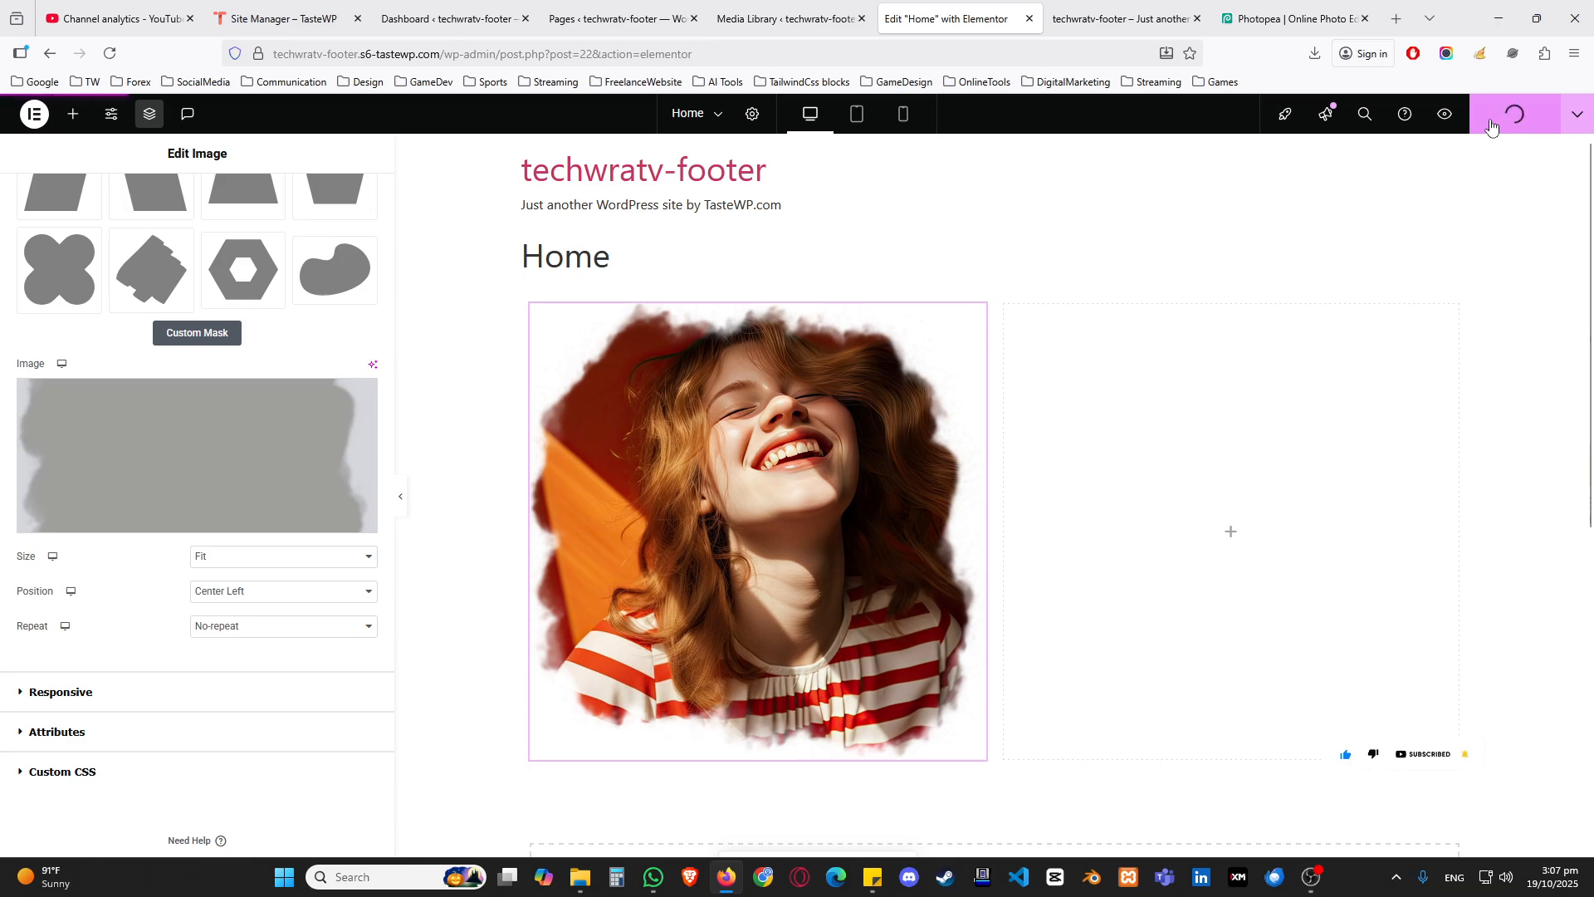
pyautogui.click(117, 57)
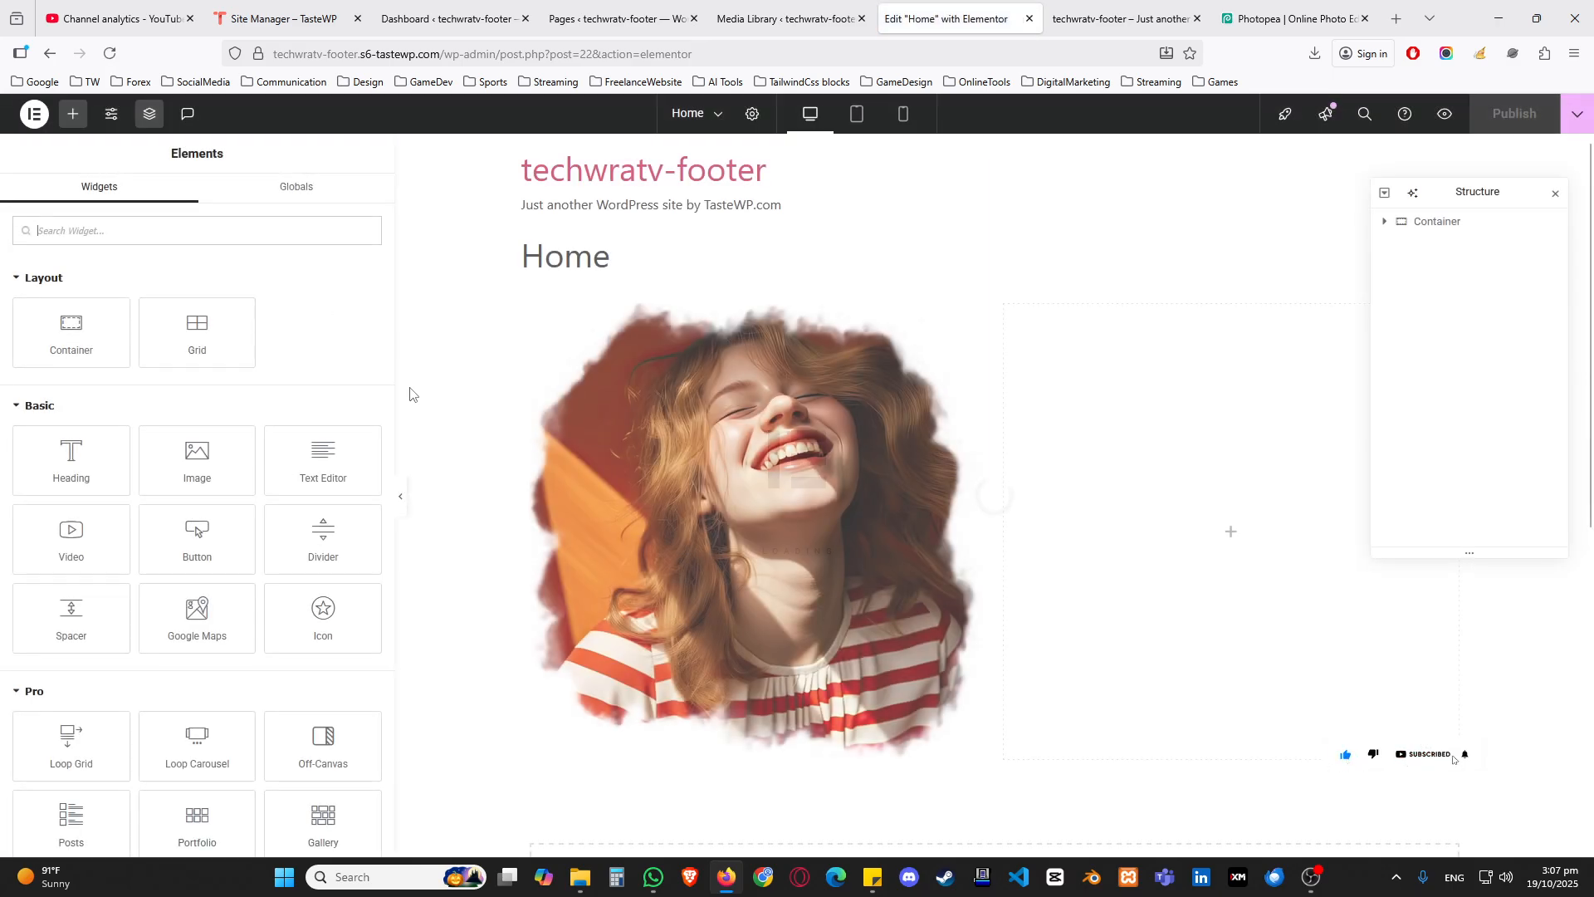
# Step: Select the masked portrait on the canvas and expand its advanced Mask settings
pyautogui.scroll(-2, 420, 409)
pyautogui.click(720, 346)
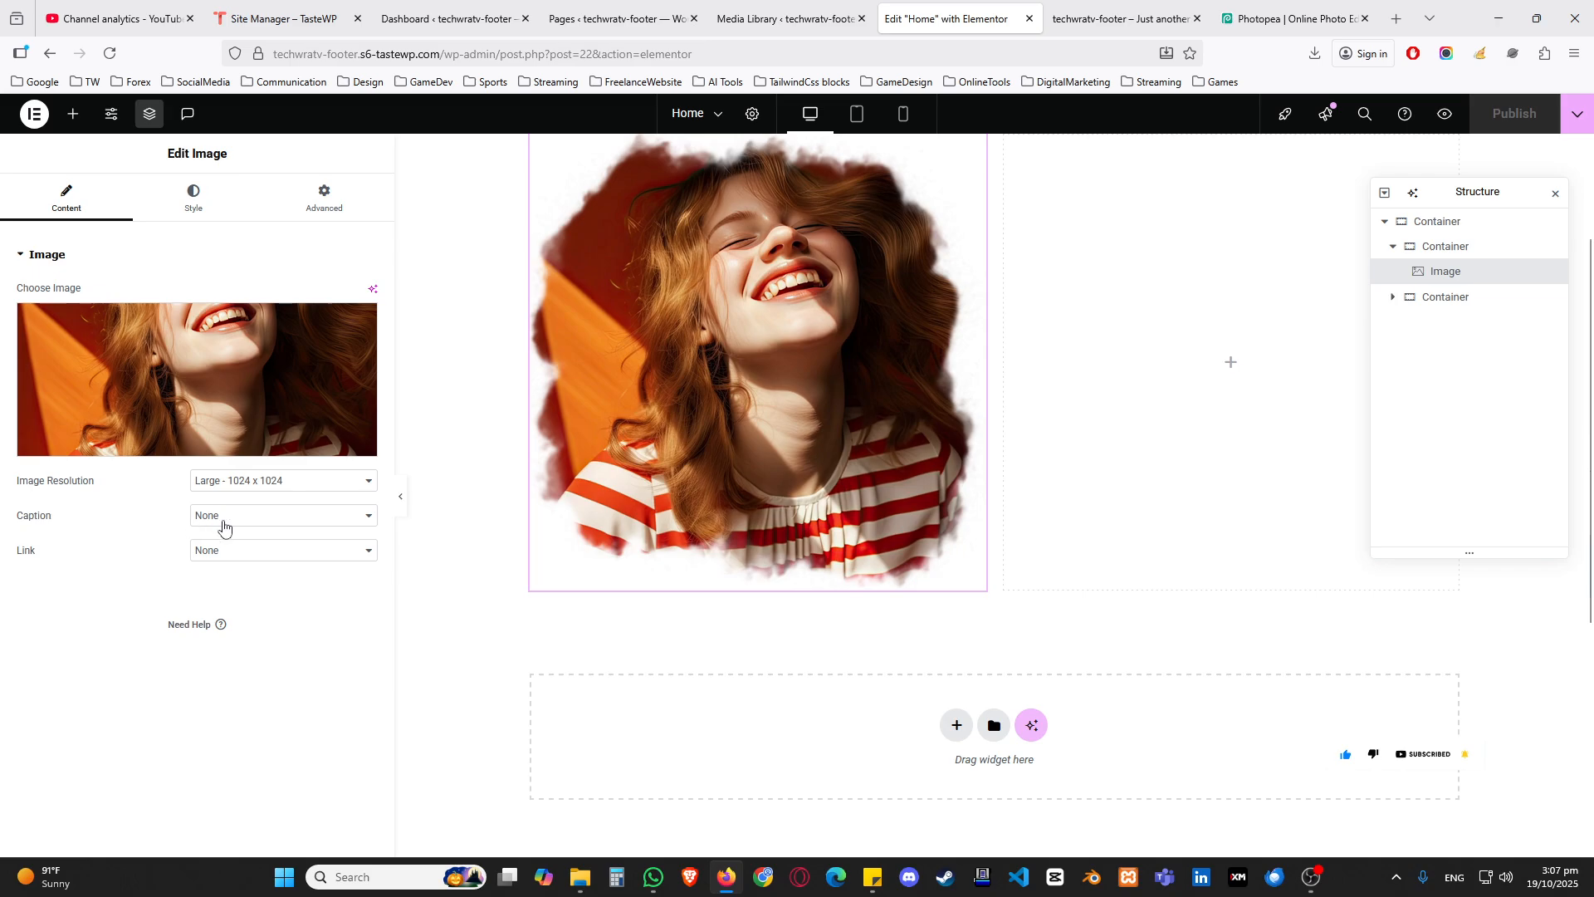
pyautogui.click(262, 214)
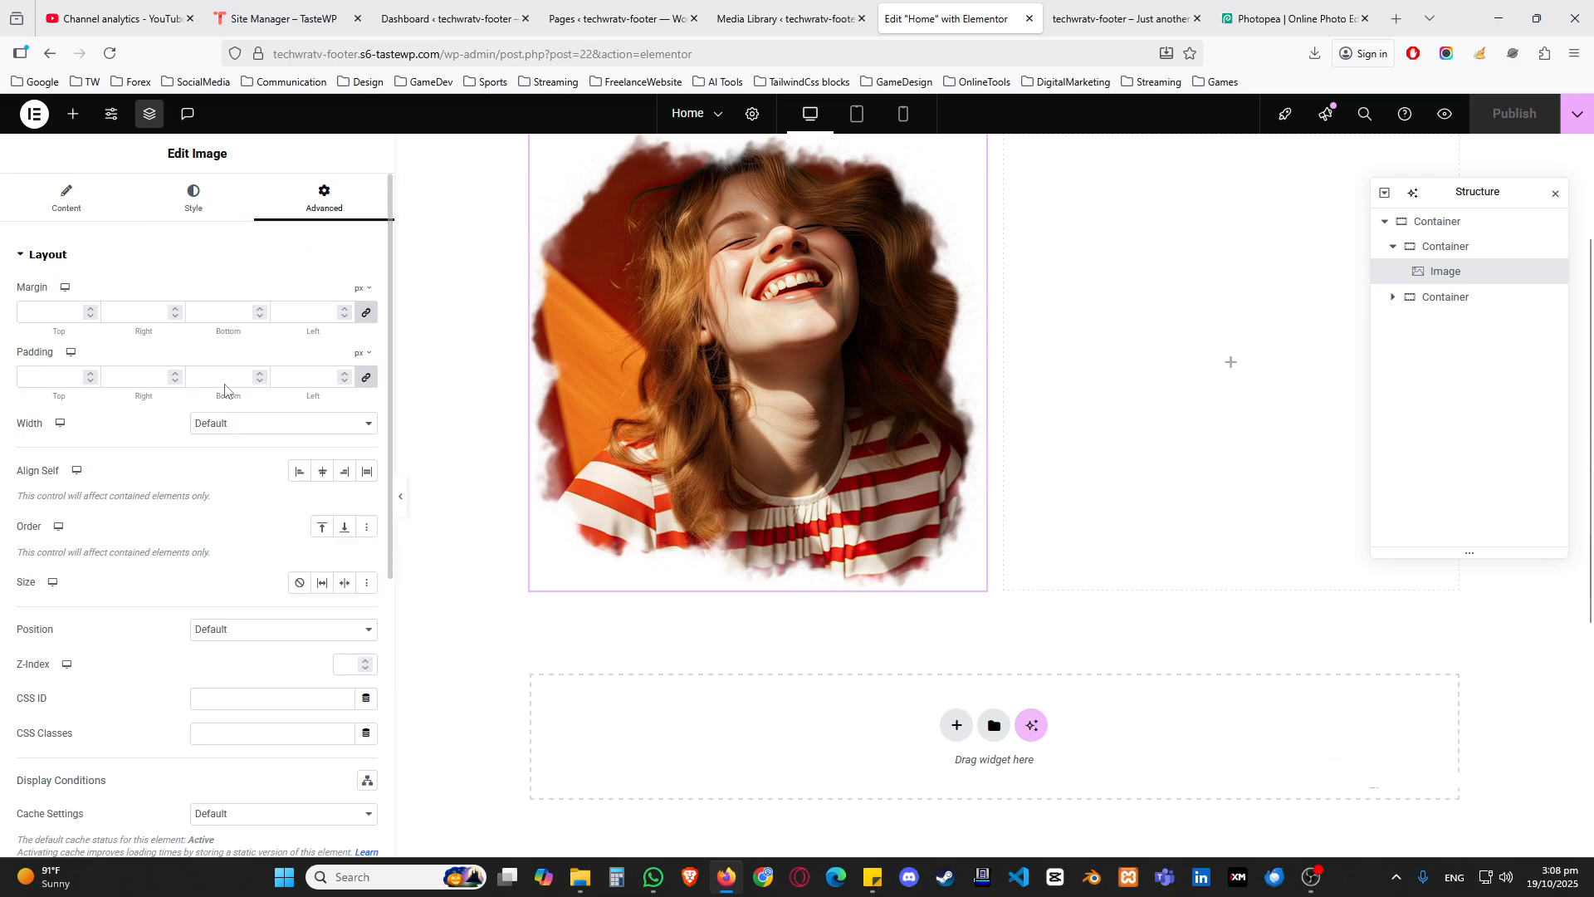
pyautogui.click(83, 256)
pyautogui.click(44, 455)
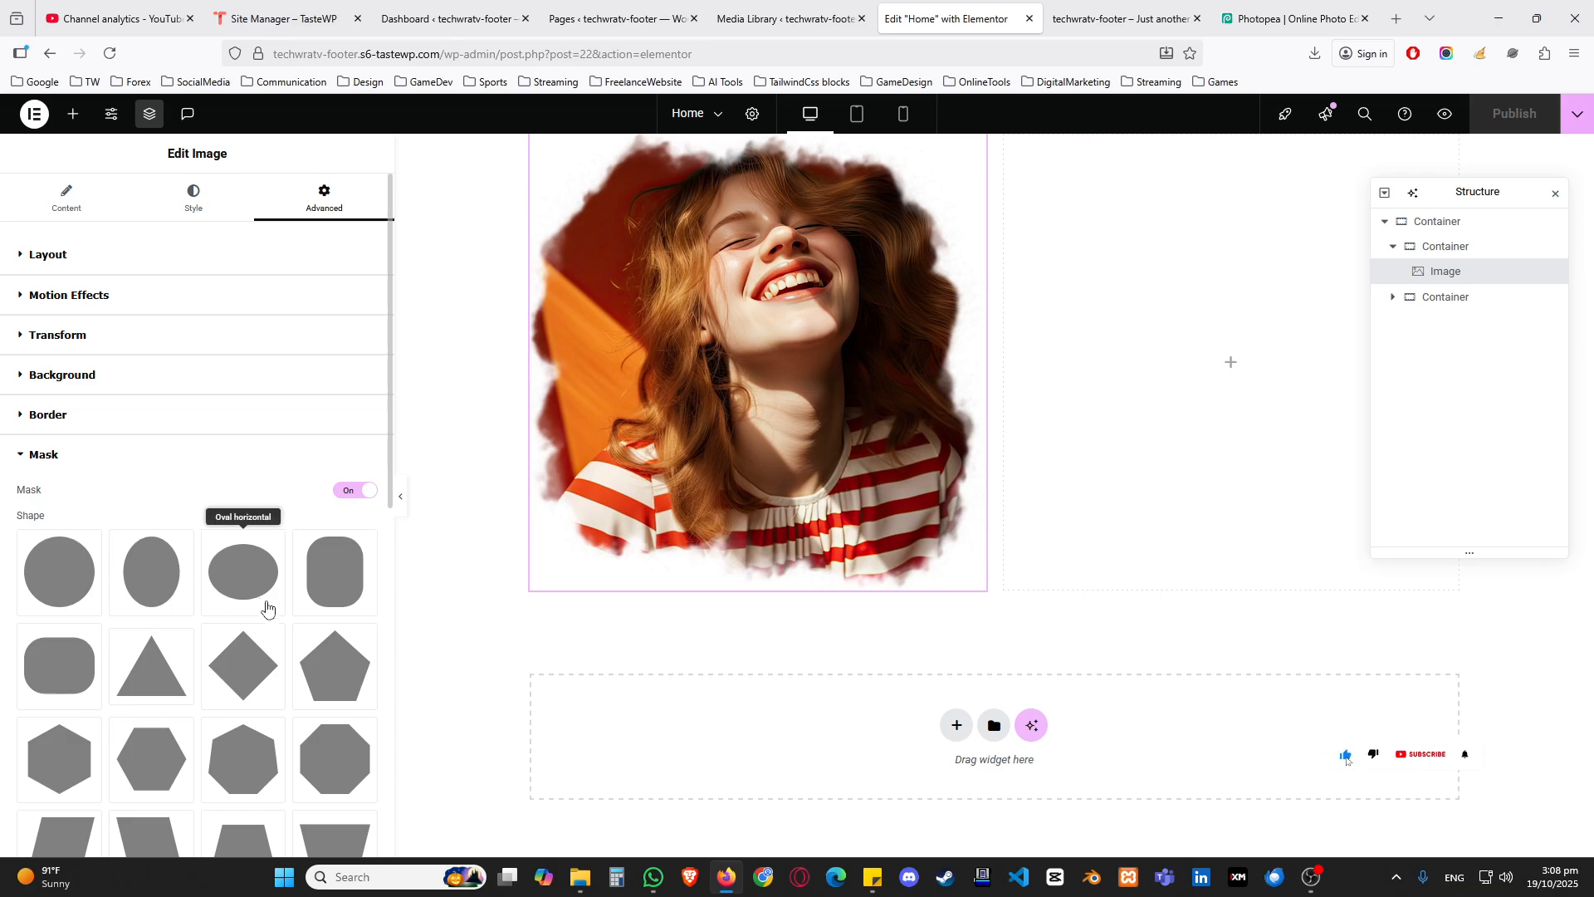
pyautogui.scroll(-6, 249, 597)
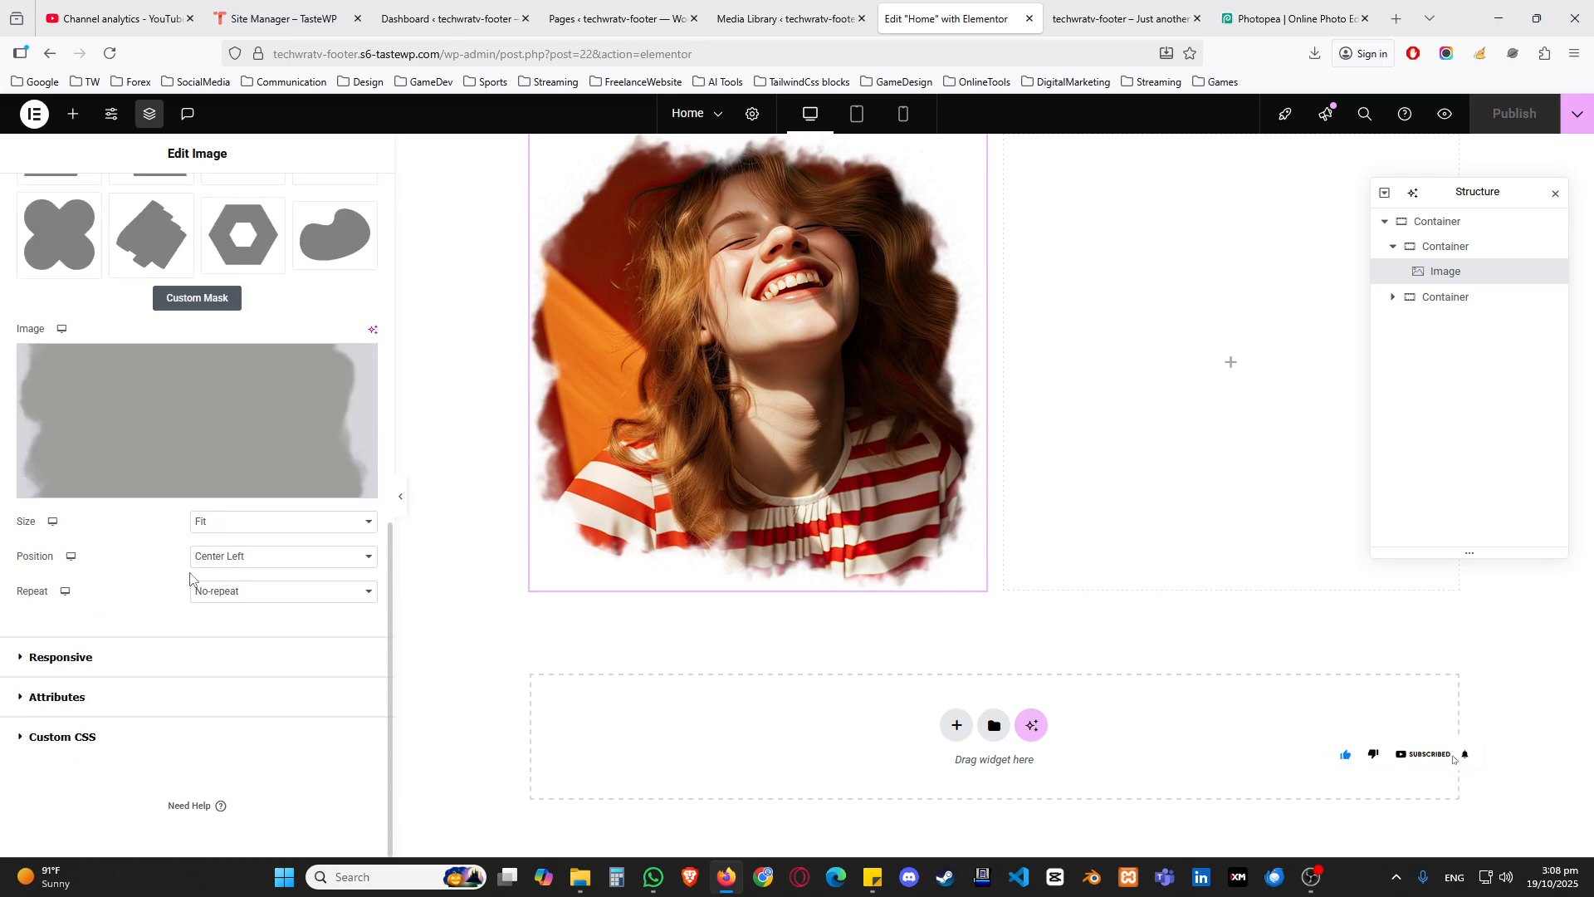
# Step: Try a custom mask position with X at 0% and Y at -3%
pyautogui.click(224, 556)
pyautogui.click(224, 758)
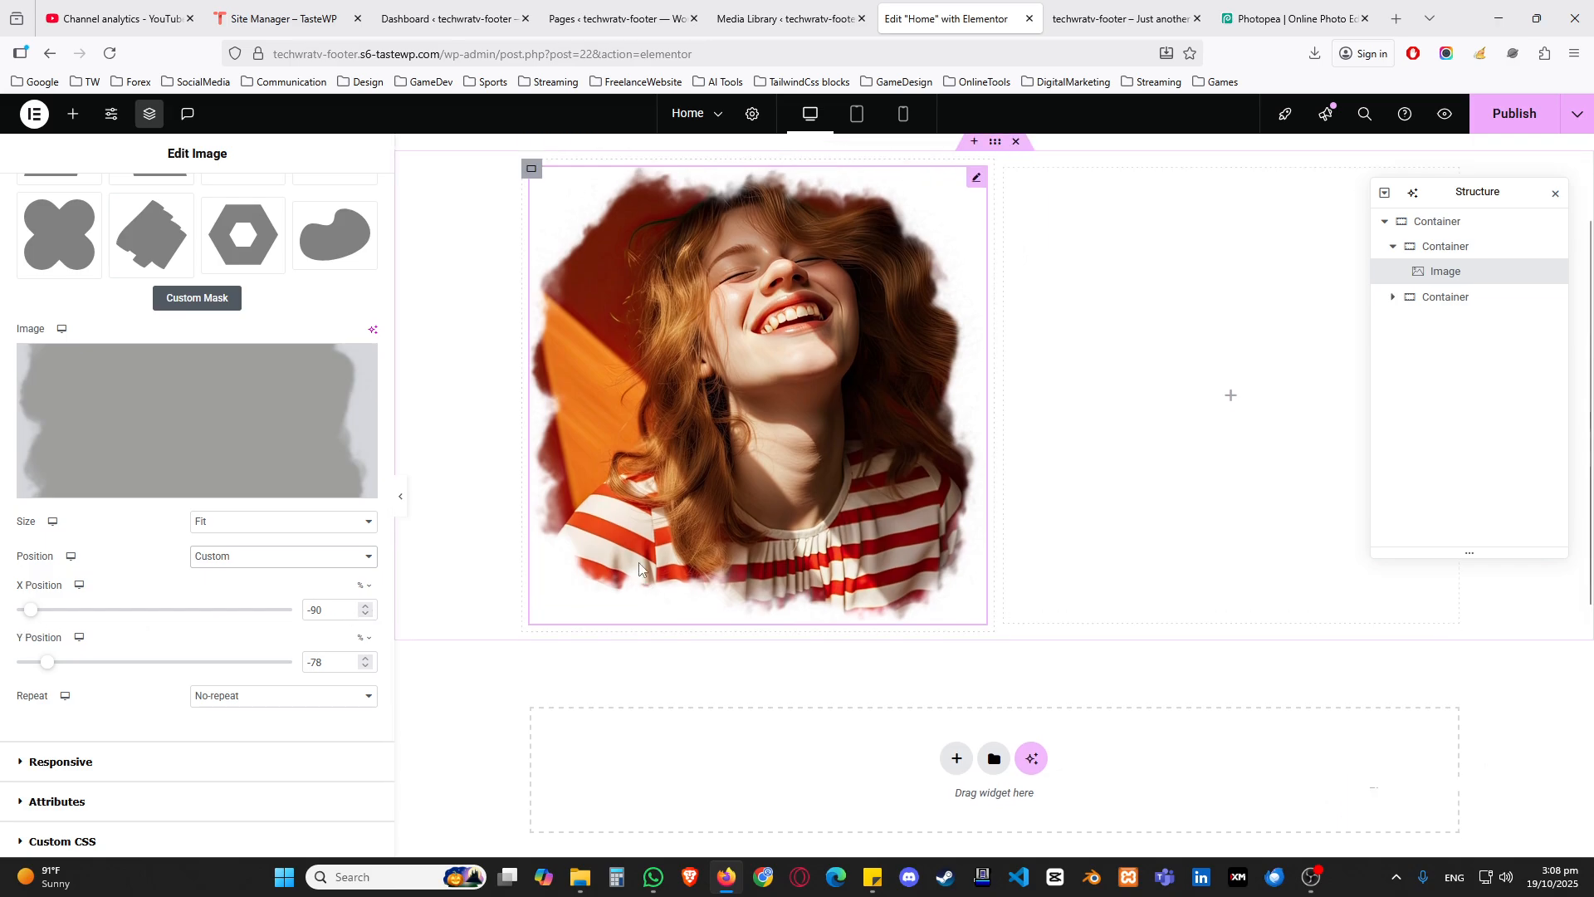
pyautogui.moveTo(30, 611); pyautogui.dragTo(157, 619)
pyautogui.moveTo(61, 669); pyautogui.dragTo(150, 663)
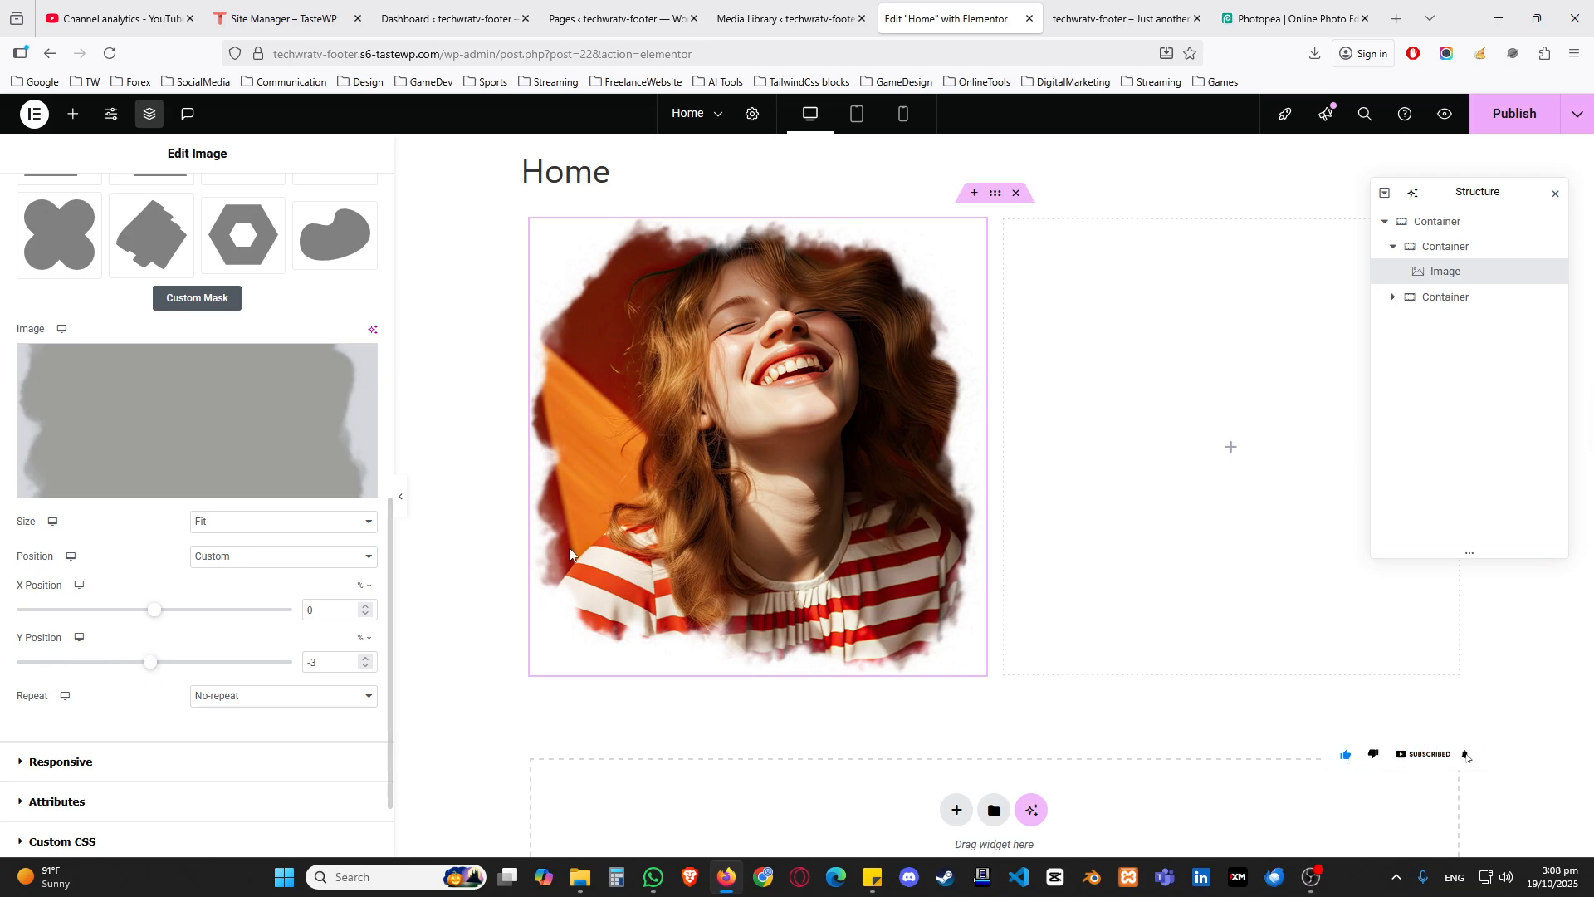
# Step: Try the Top Center mask position, settle on Center Right, and set the mask size to Fill
pyautogui.click(244, 695)
pyautogui.click(244, 695)
pyautogui.click(233, 562)
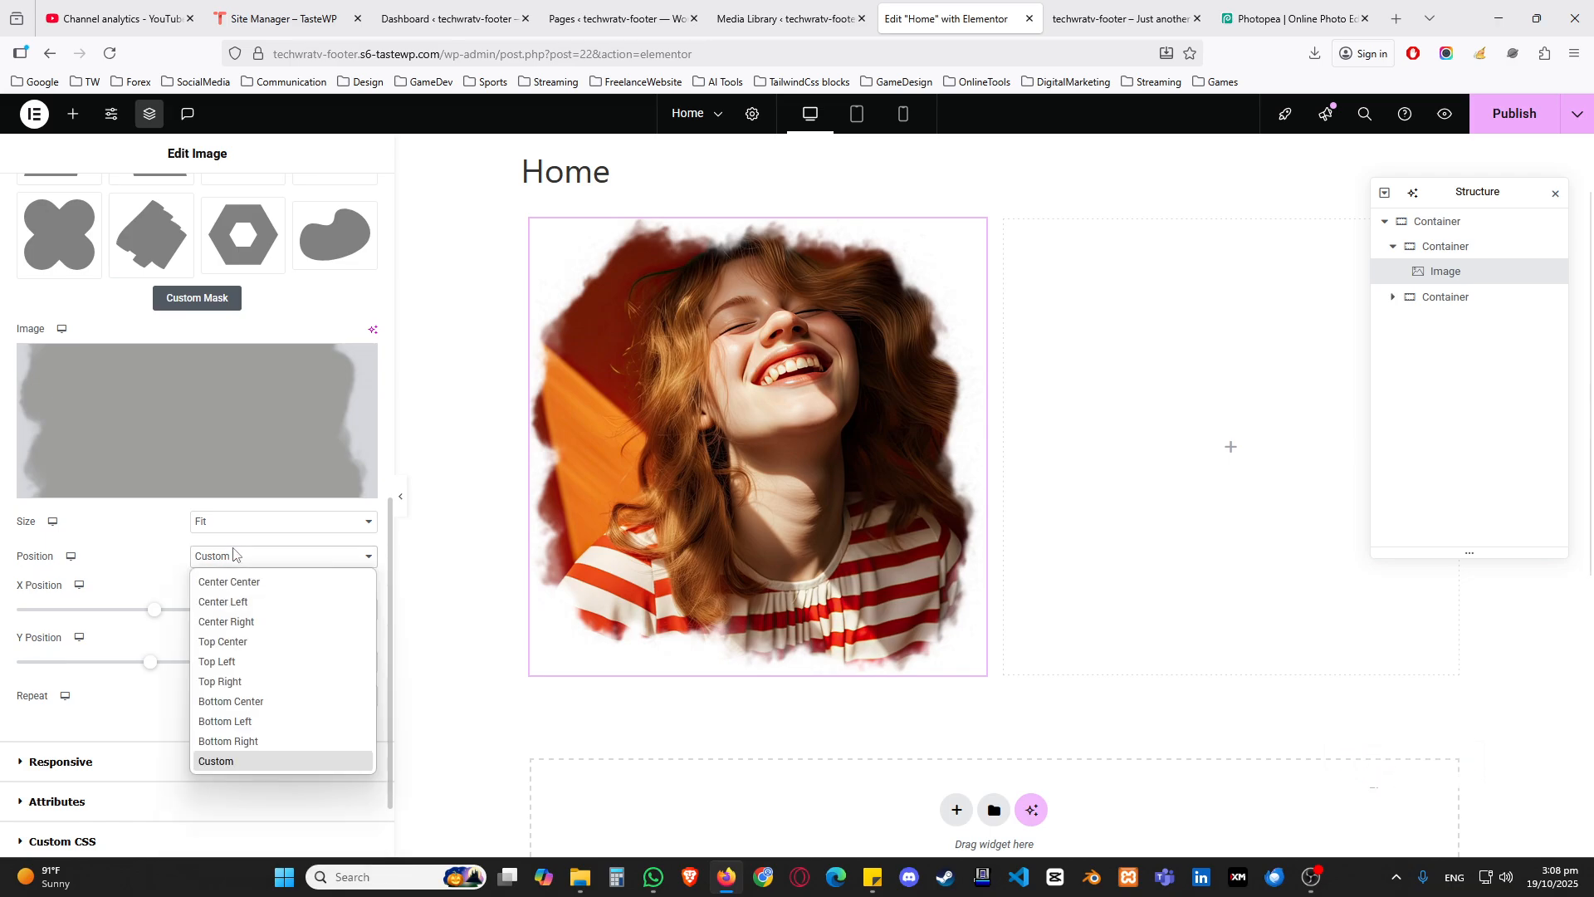
pyautogui.click(247, 640)
pyautogui.click(248, 568)
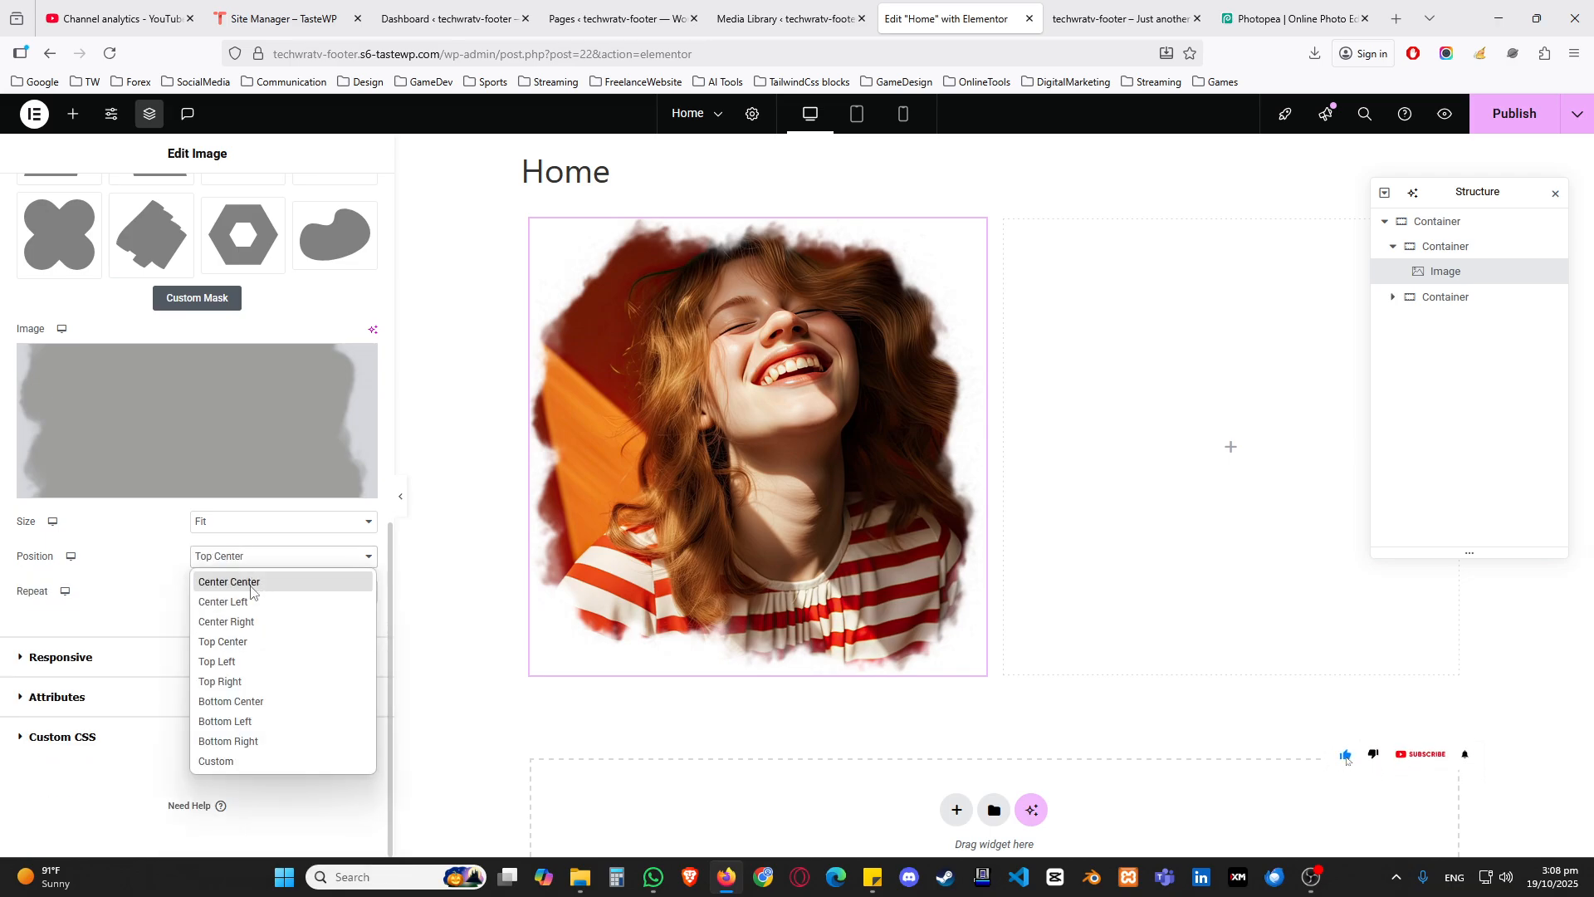
pyautogui.click(249, 619)
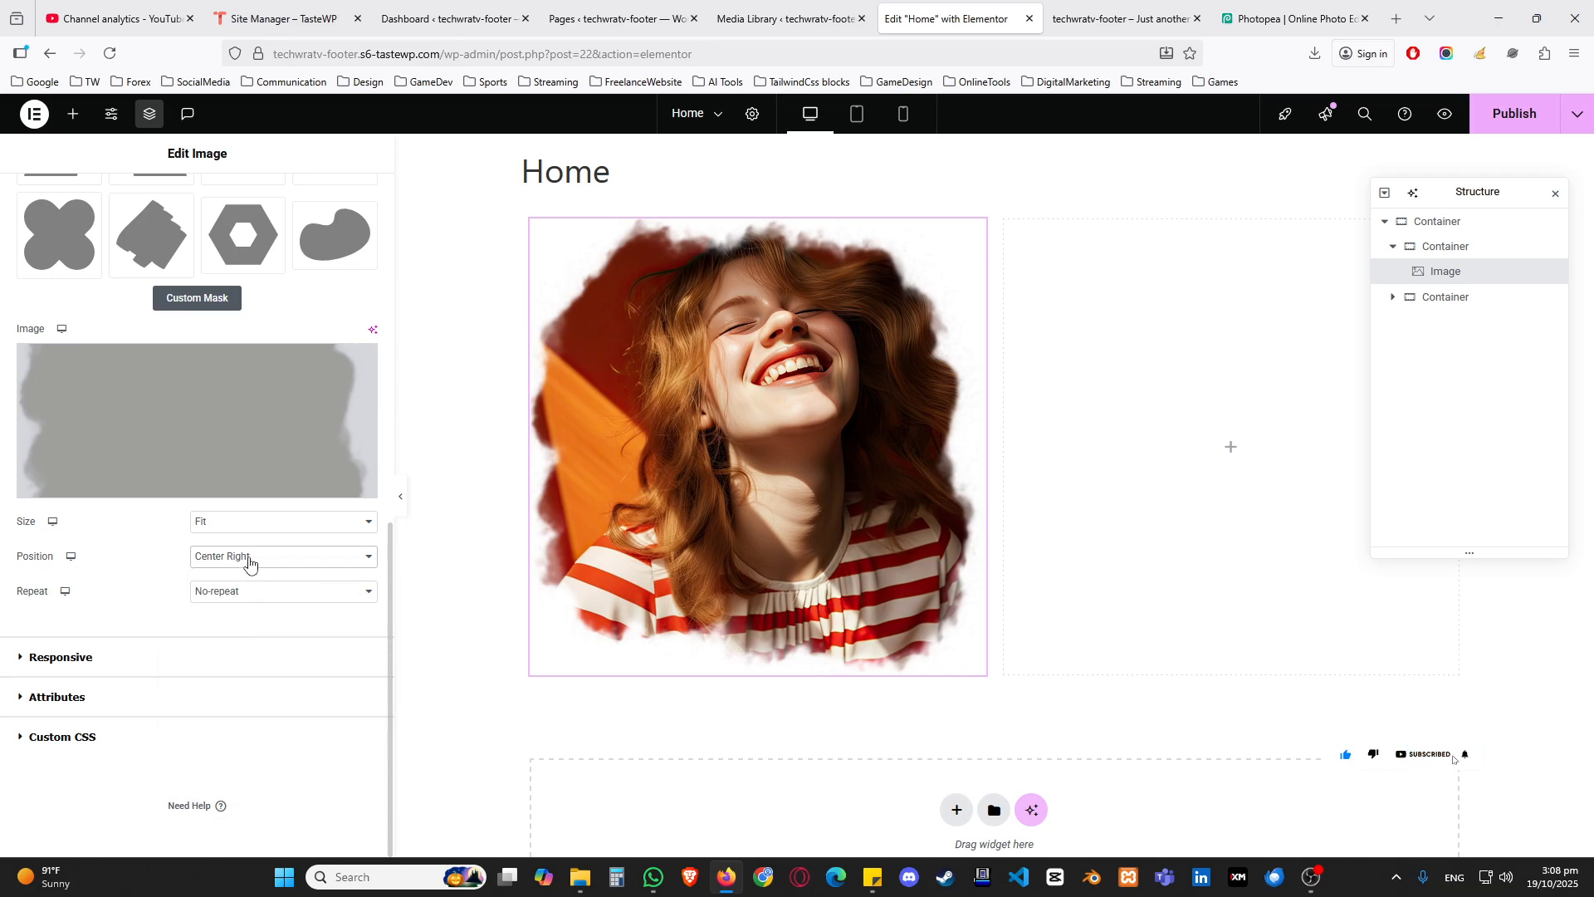
pyautogui.click(249, 563)
pyautogui.click(237, 525)
pyautogui.click(232, 566)
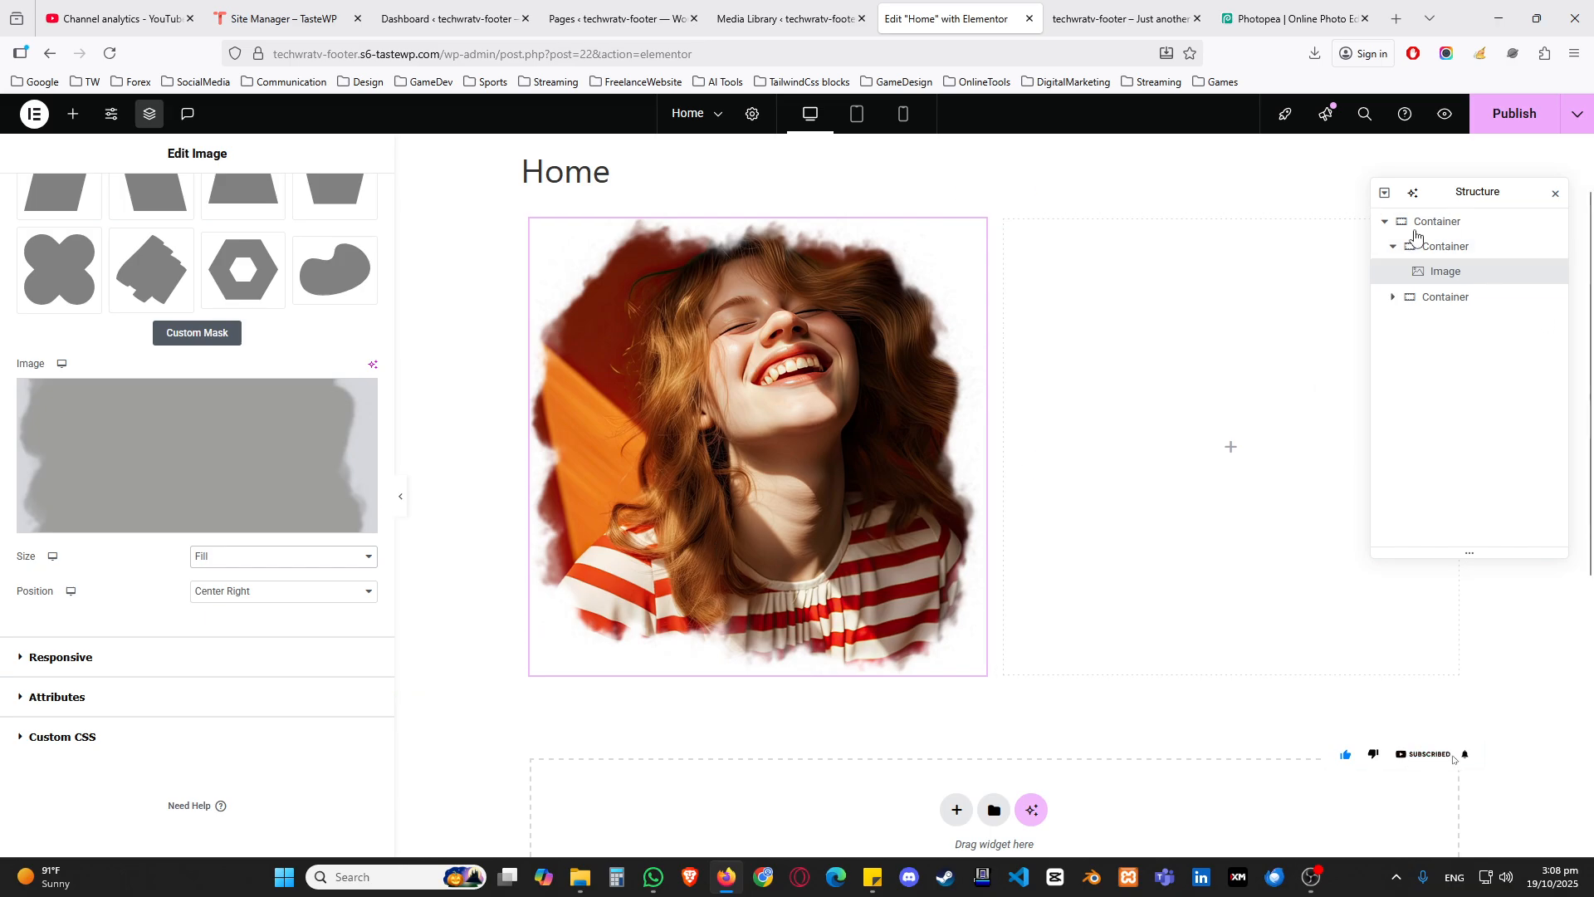
# Step: Select the empty container beside the portrait and close the Structure panel covering it
pyautogui.click(1005, 220)
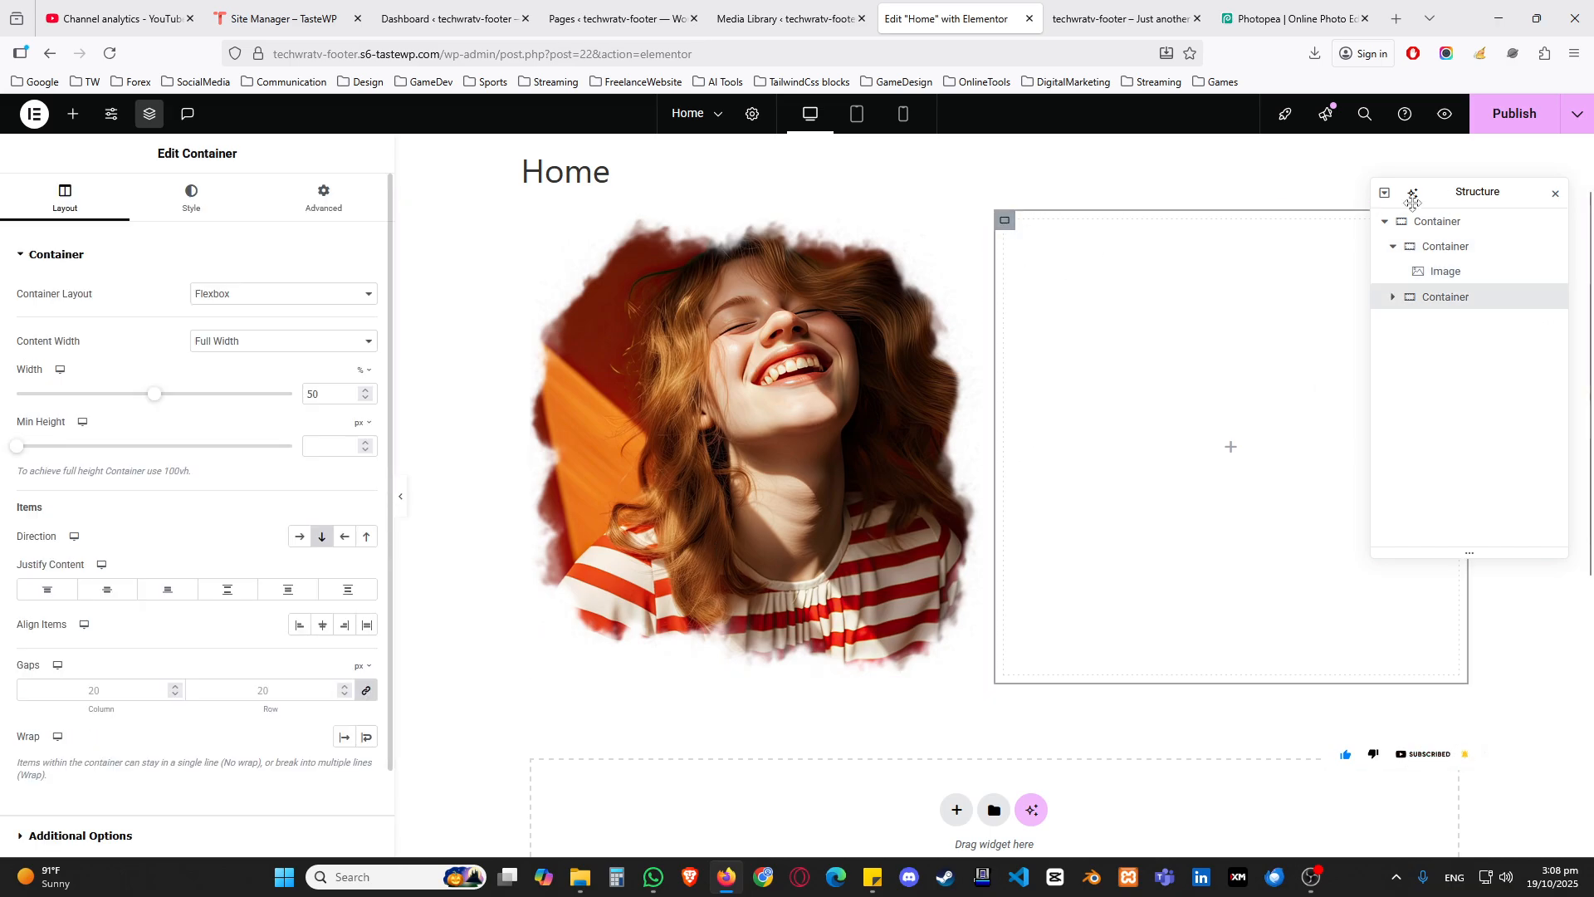
pyautogui.moveTo(1446, 191); pyautogui.dragTo(672, 427)
pyautogui.click(781, 428)
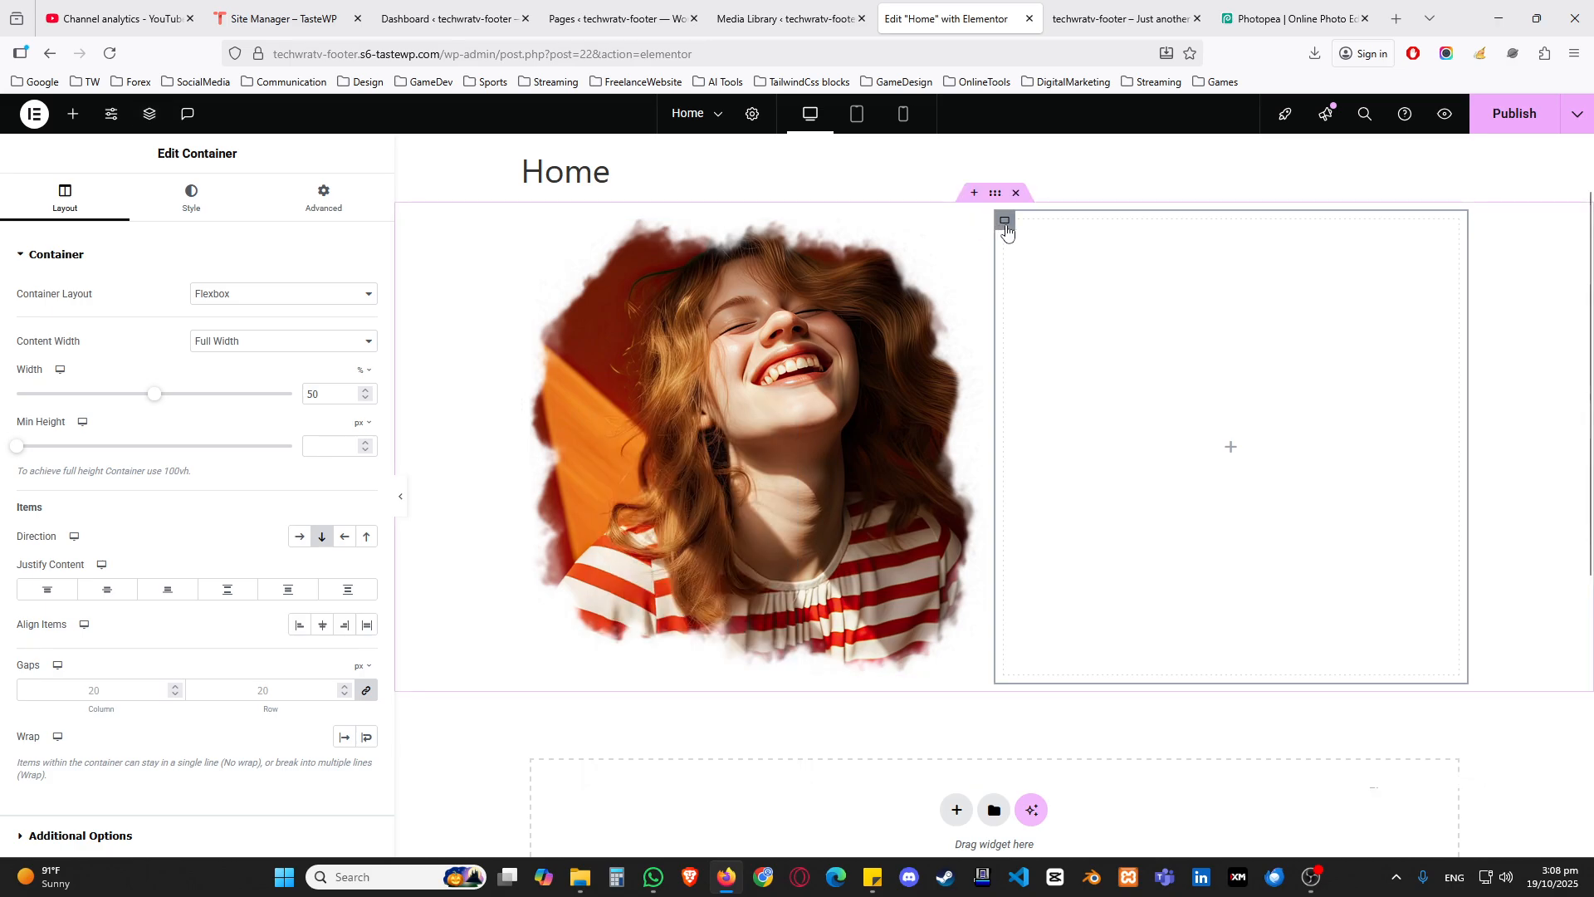
# Step: Give the empty container a slideshow background using the close-up portrait from the media library
pyautogui.click(197, 202)
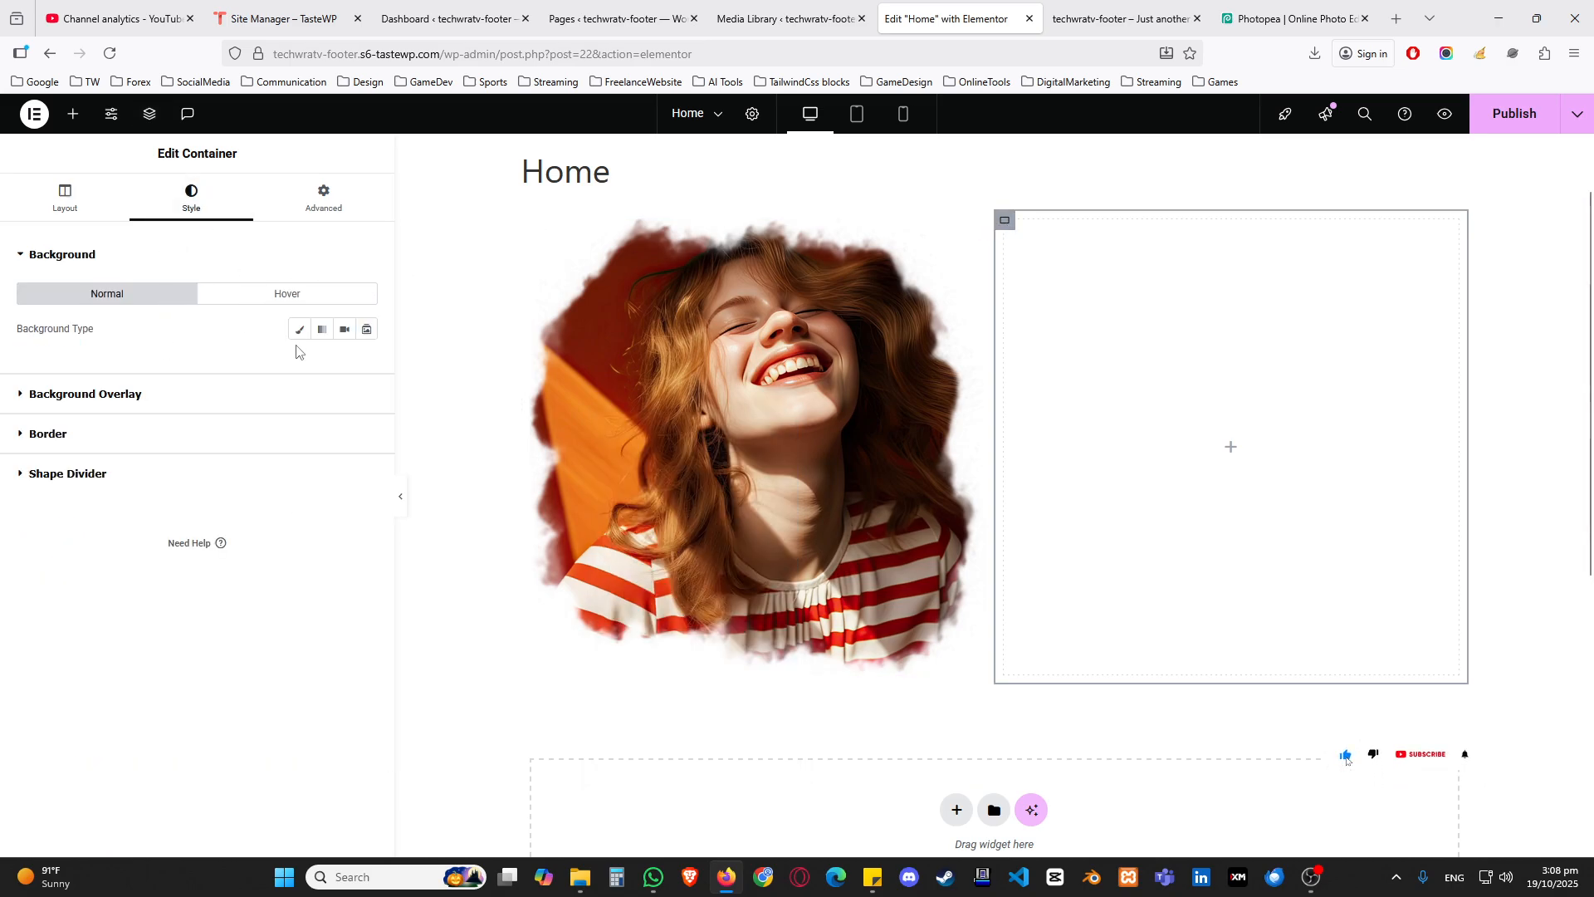
pyautogui.click(357, 340)
pyautogui.click(45, 404)
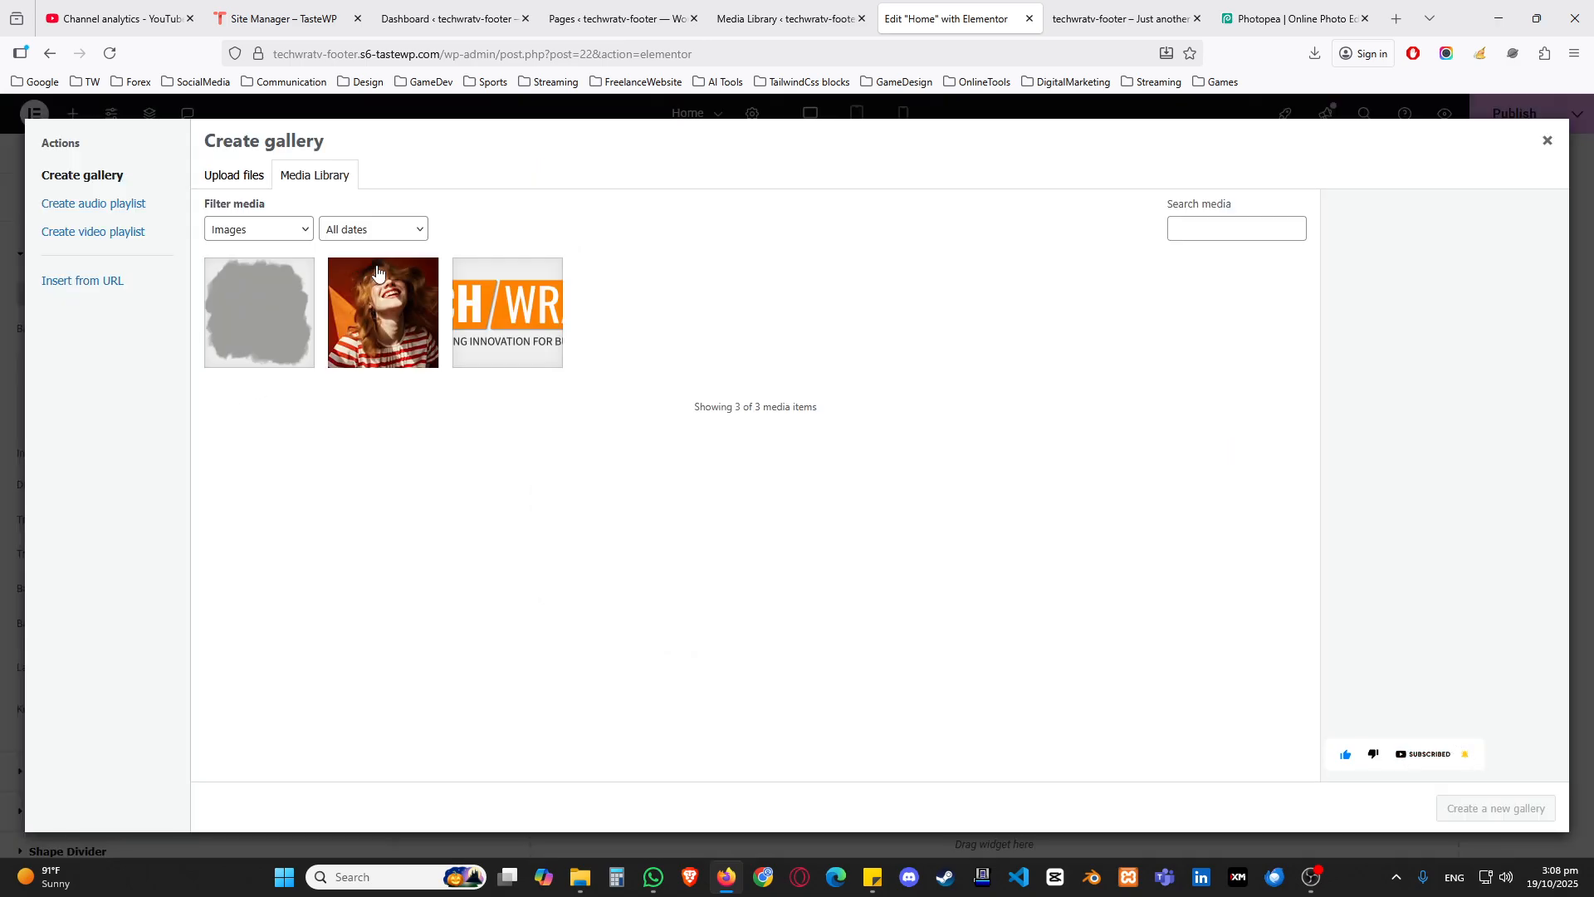
pyautogui.click(433, 347)
pyautogui.click(1495, 809)
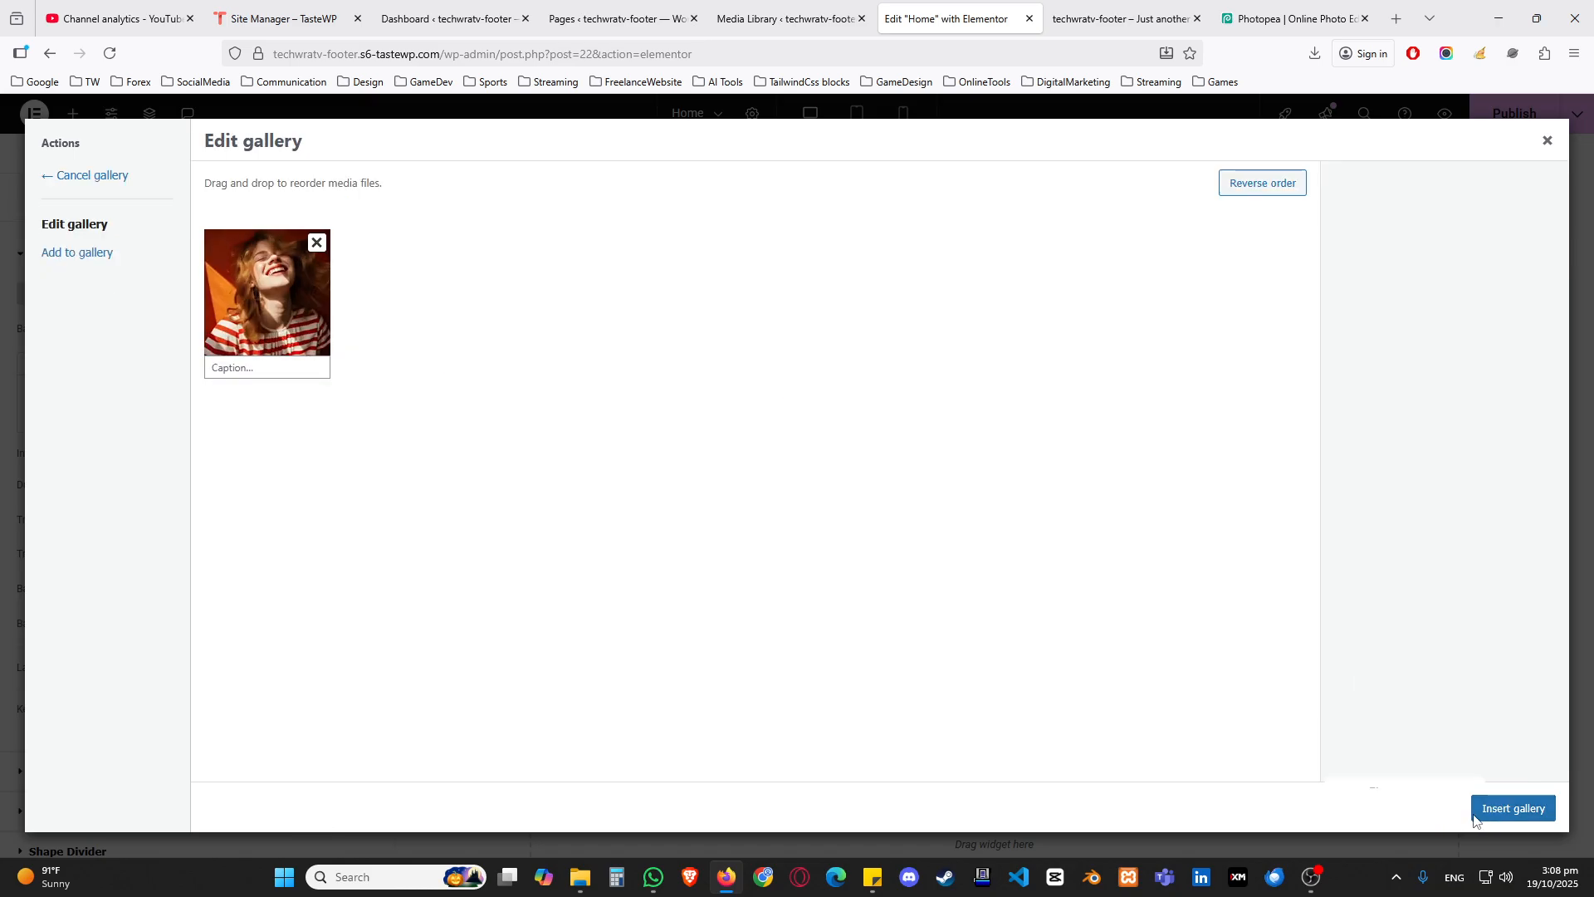
pyautogui.click(311, 309)
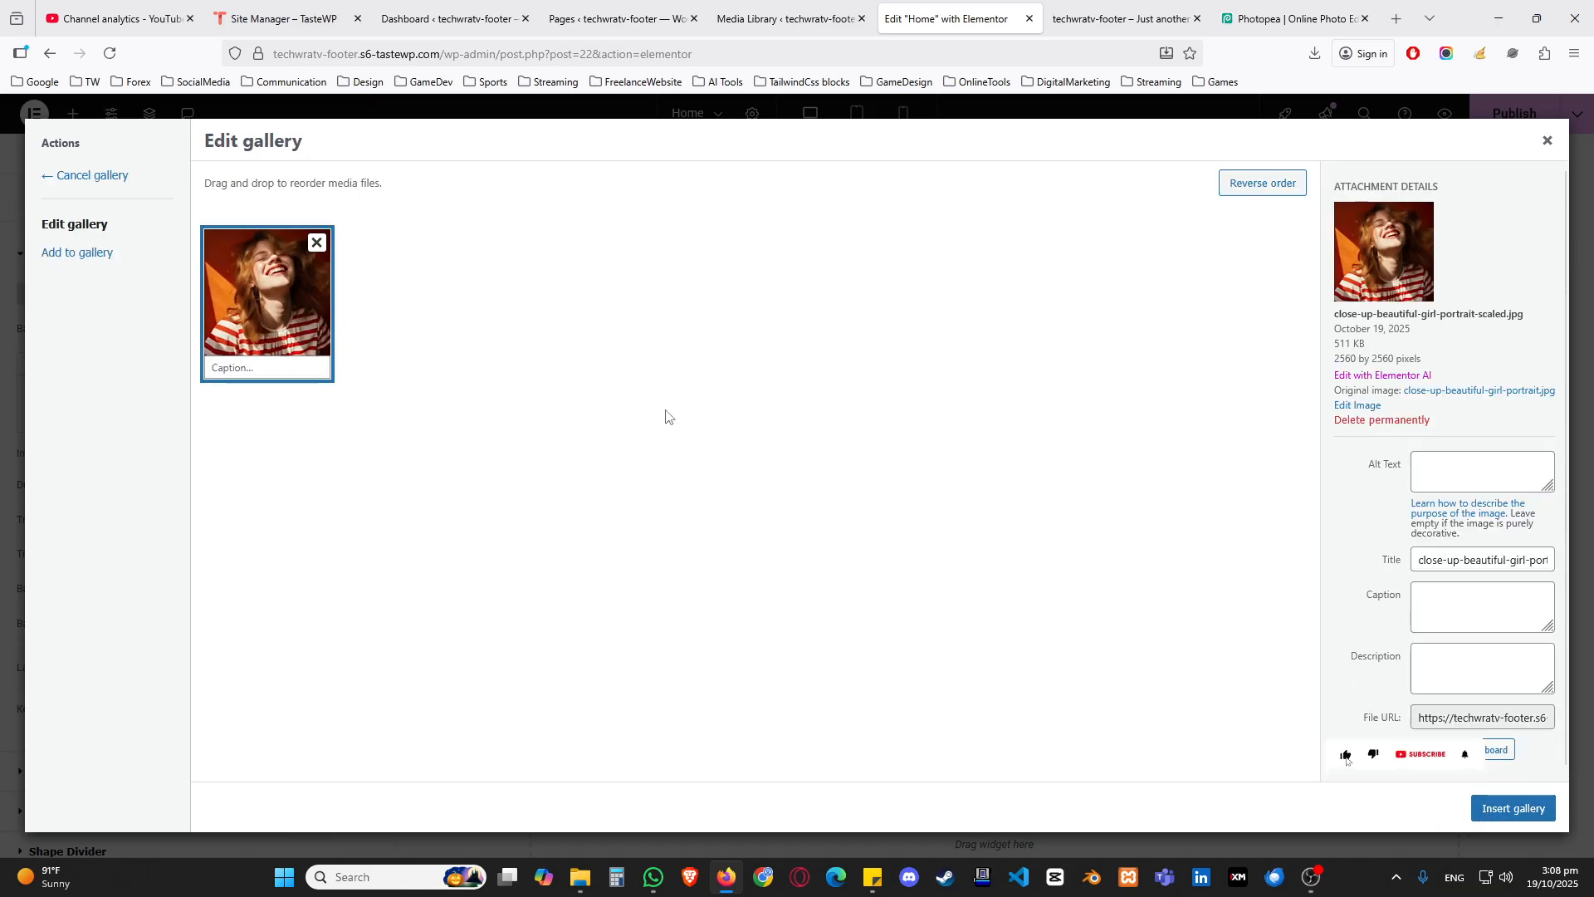
pyautogui.click(1517, 808)
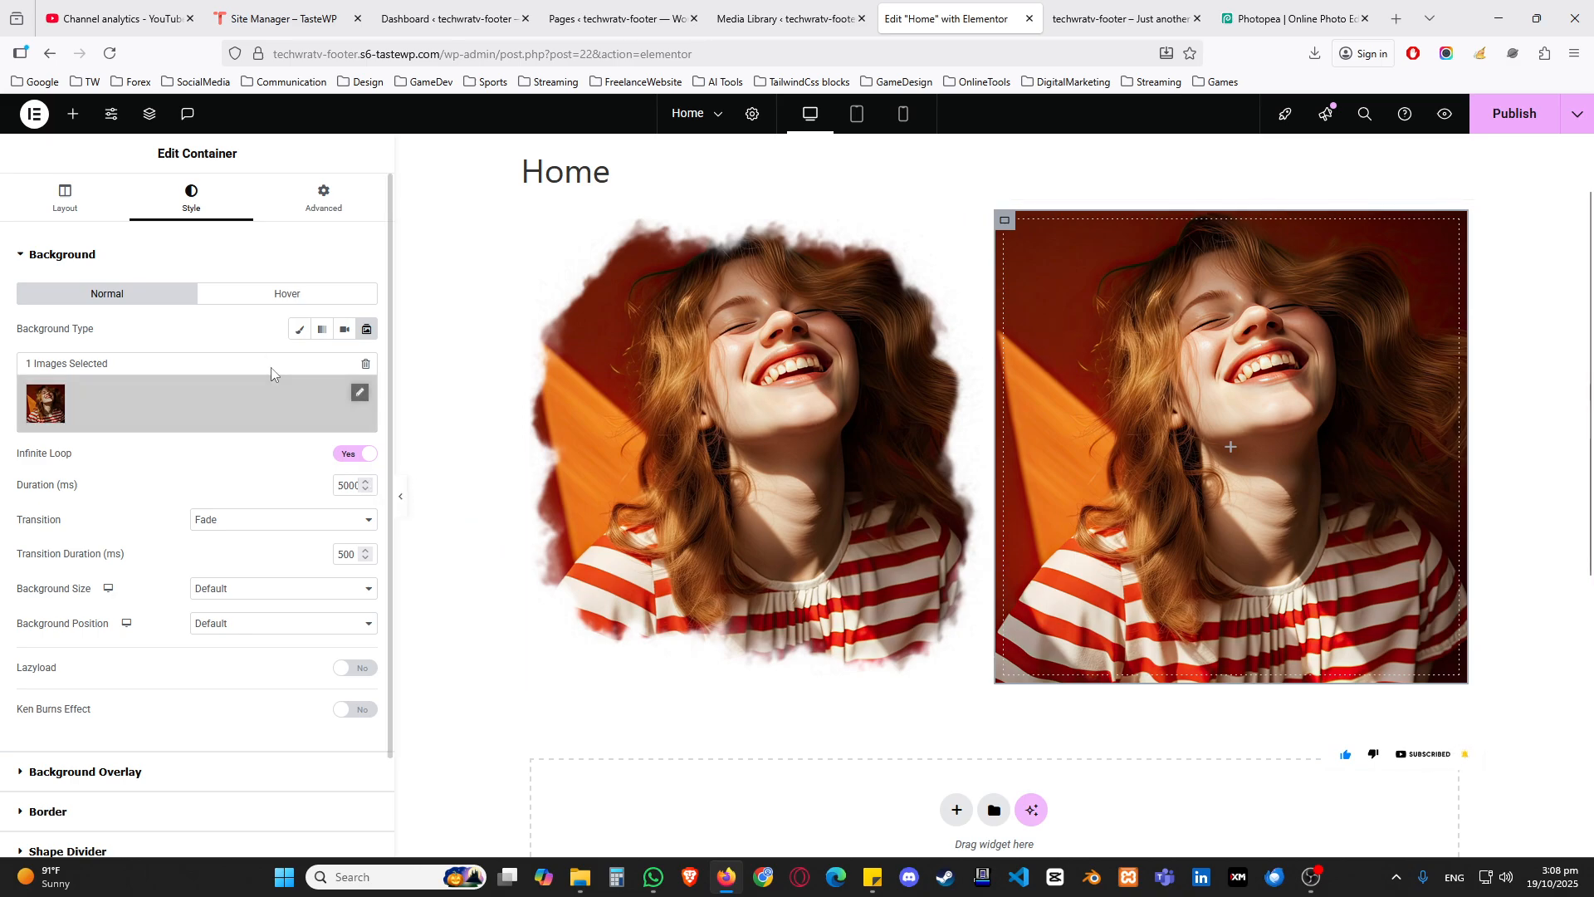
# Step: Open the container's advanced Custom CSS settings and bring up the sticky note holding the masked-video-column CSS code
pyautogui.click(299, 204)
pyautogui.click(55, 256)
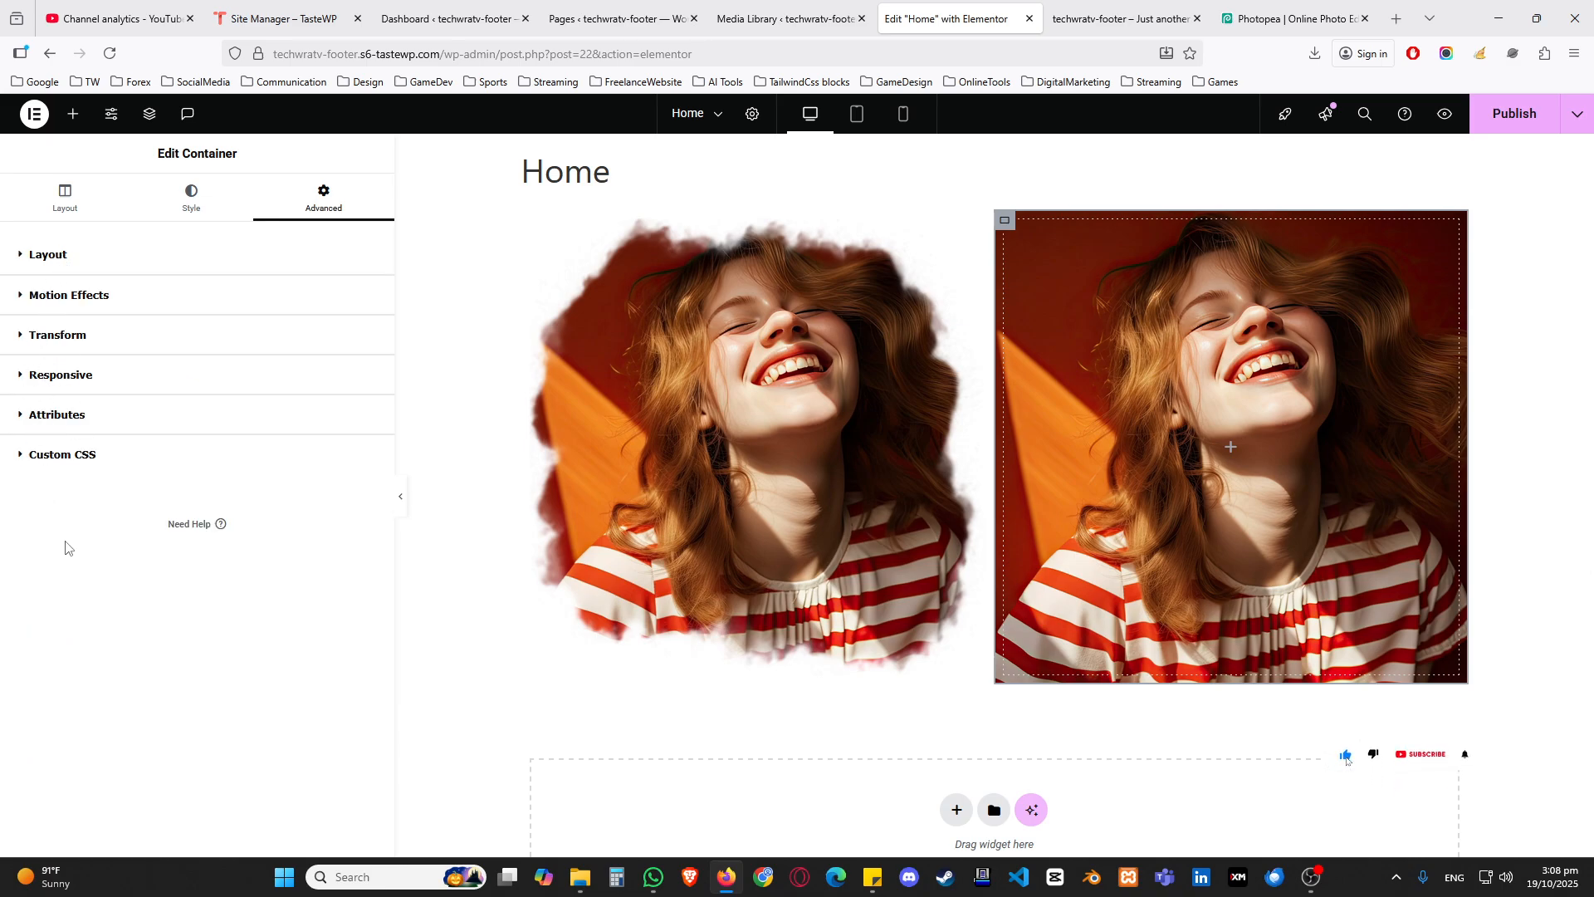
pyautogui.click(64, 470)
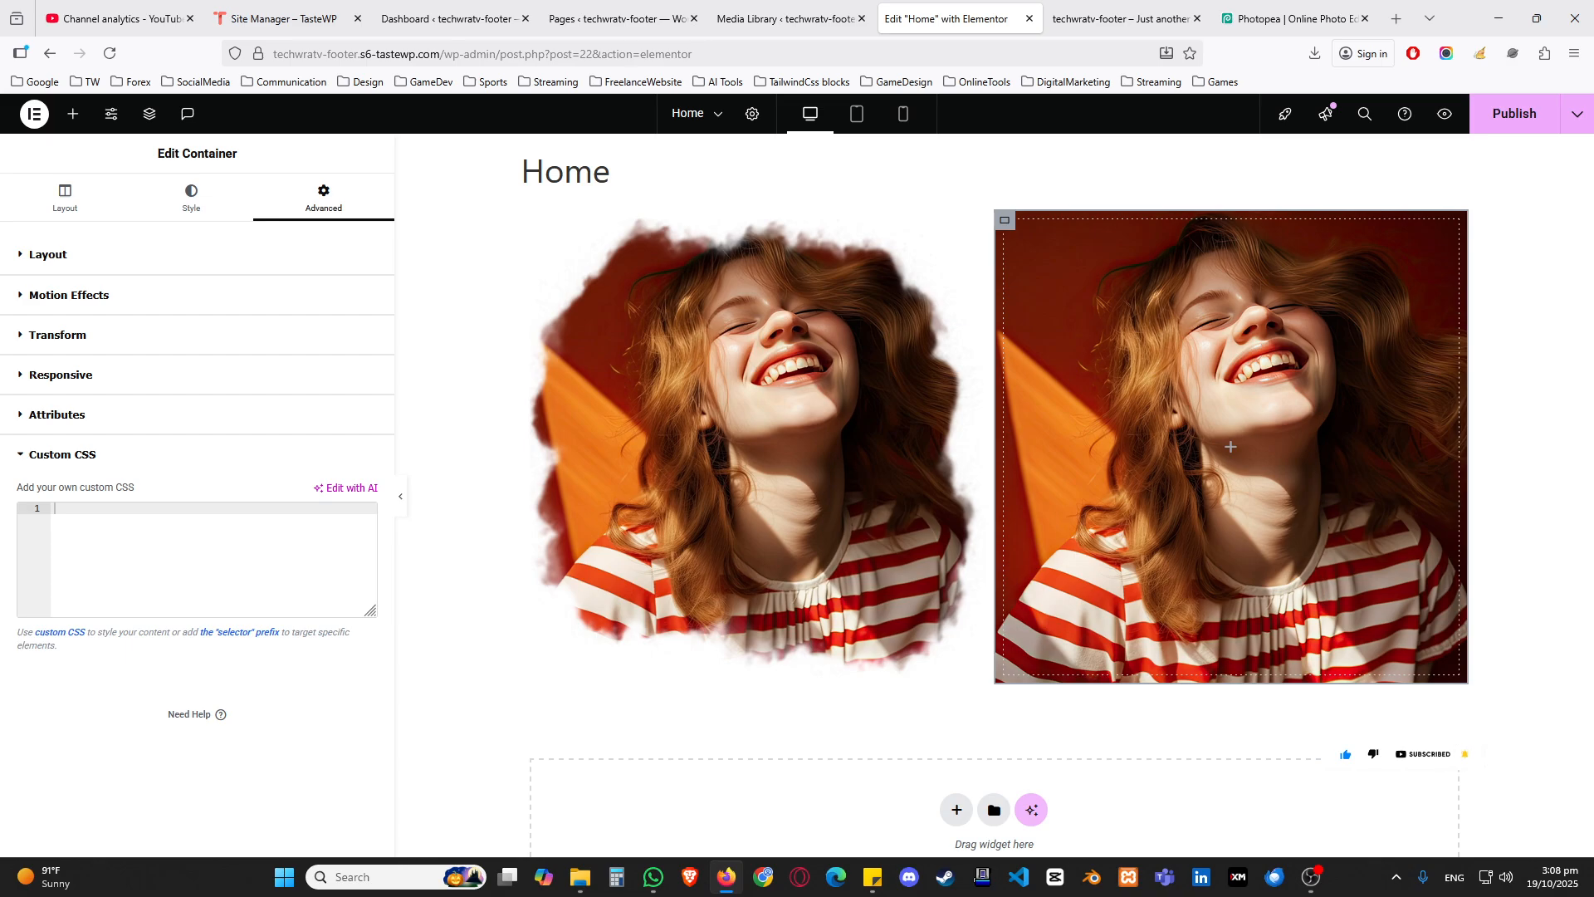
pyautogui.hotkey('alt', 'Tab')
pyautogui.moveTo(0, 332); pyautogui.dragTo(855, 217)
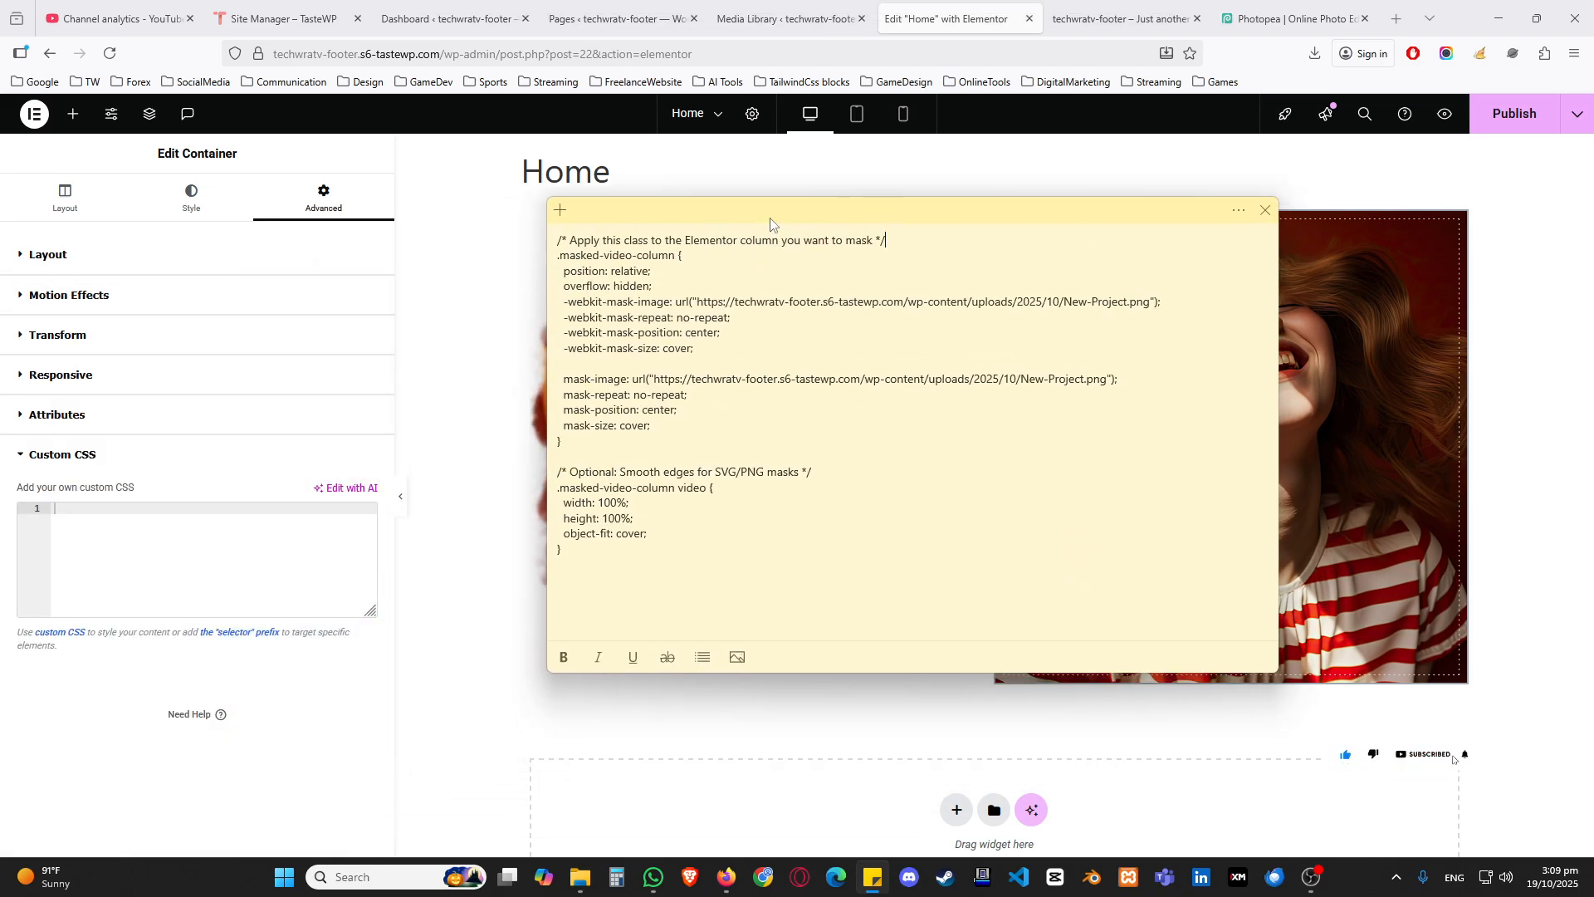
pyautogui.moveTo(771, 218); pyautogui.dragTo(0, 286)
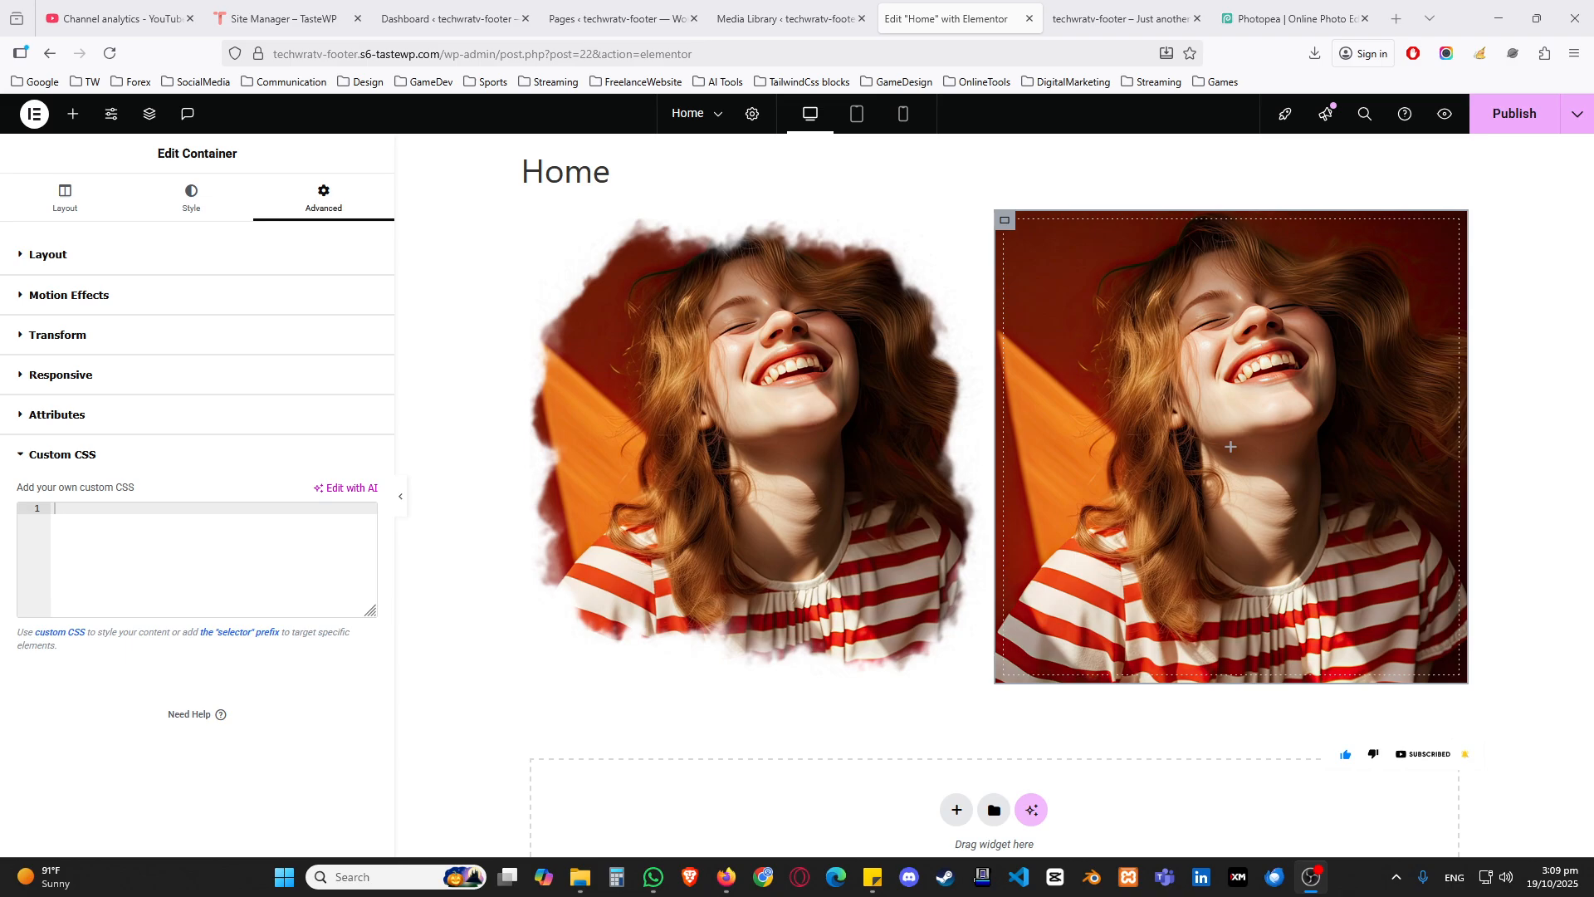
# Step: Reselect the slideshow container and paste the masked-video-column mask code into its Custom CSS
pyautogui.click(51, 456)
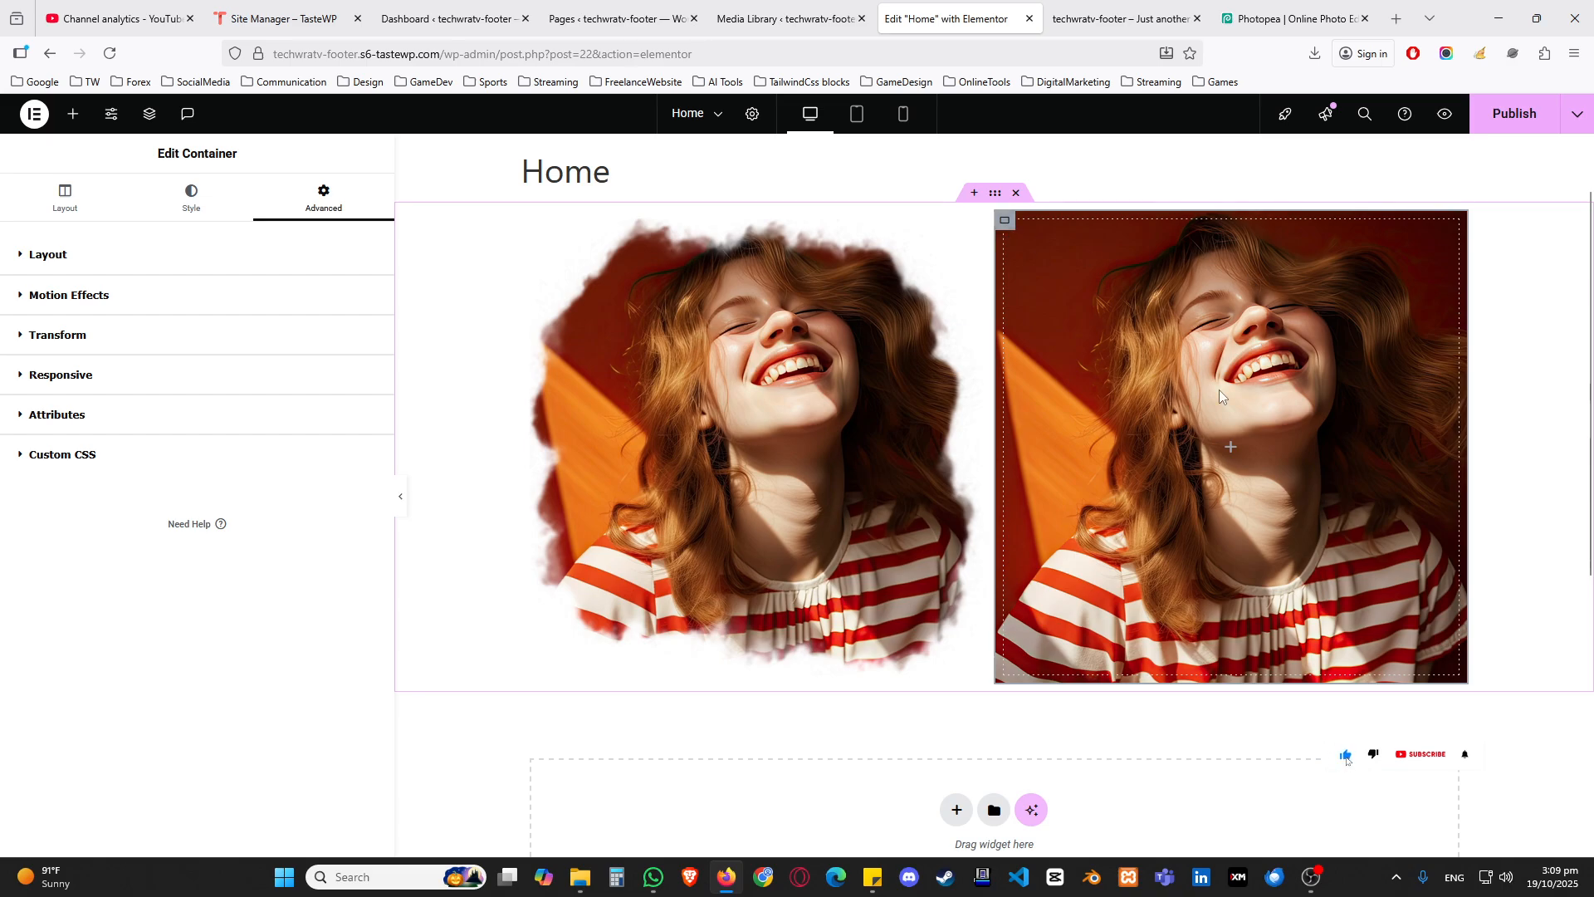
pyautogui.click(1231, 449)
pyautogui.click(1007, 222)
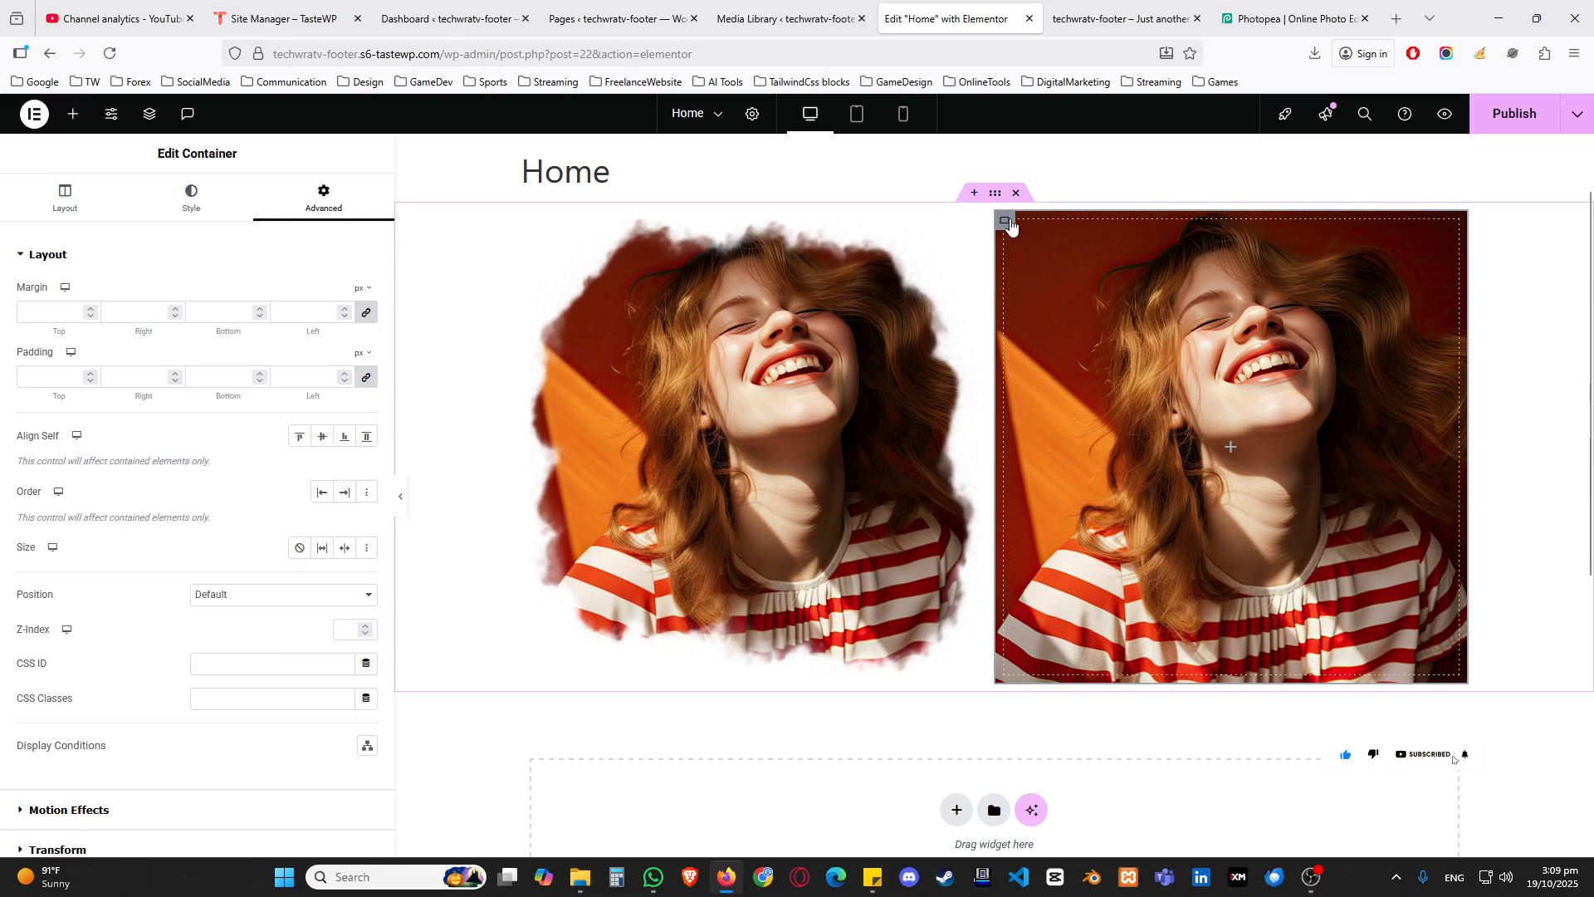
pyautogui.click(50, 255)
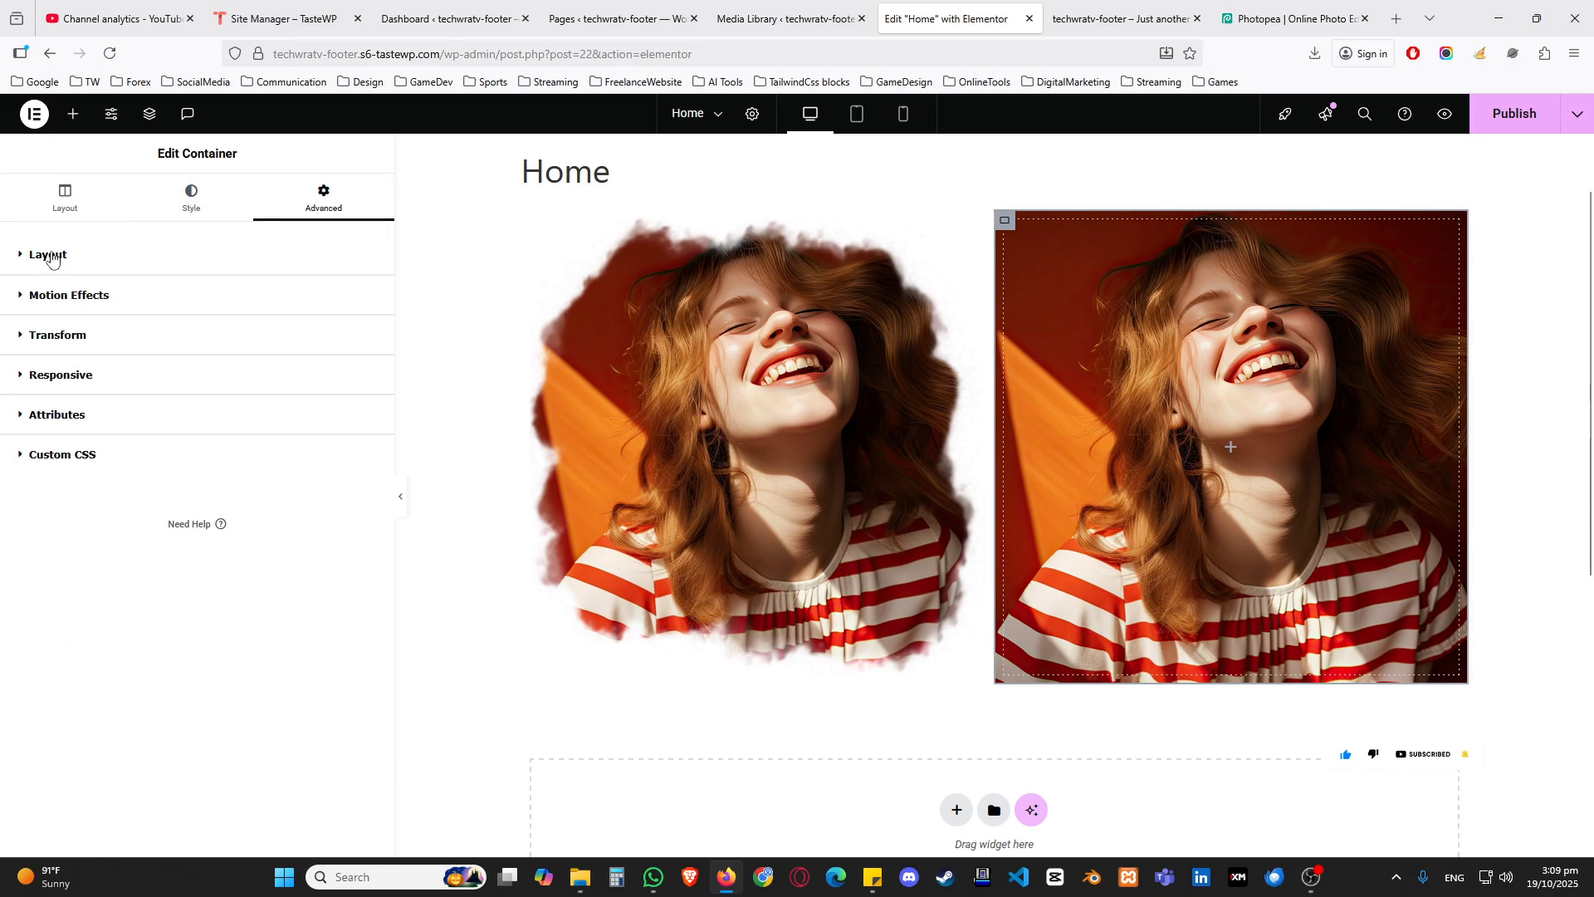
pyautogui.click(59, 456)
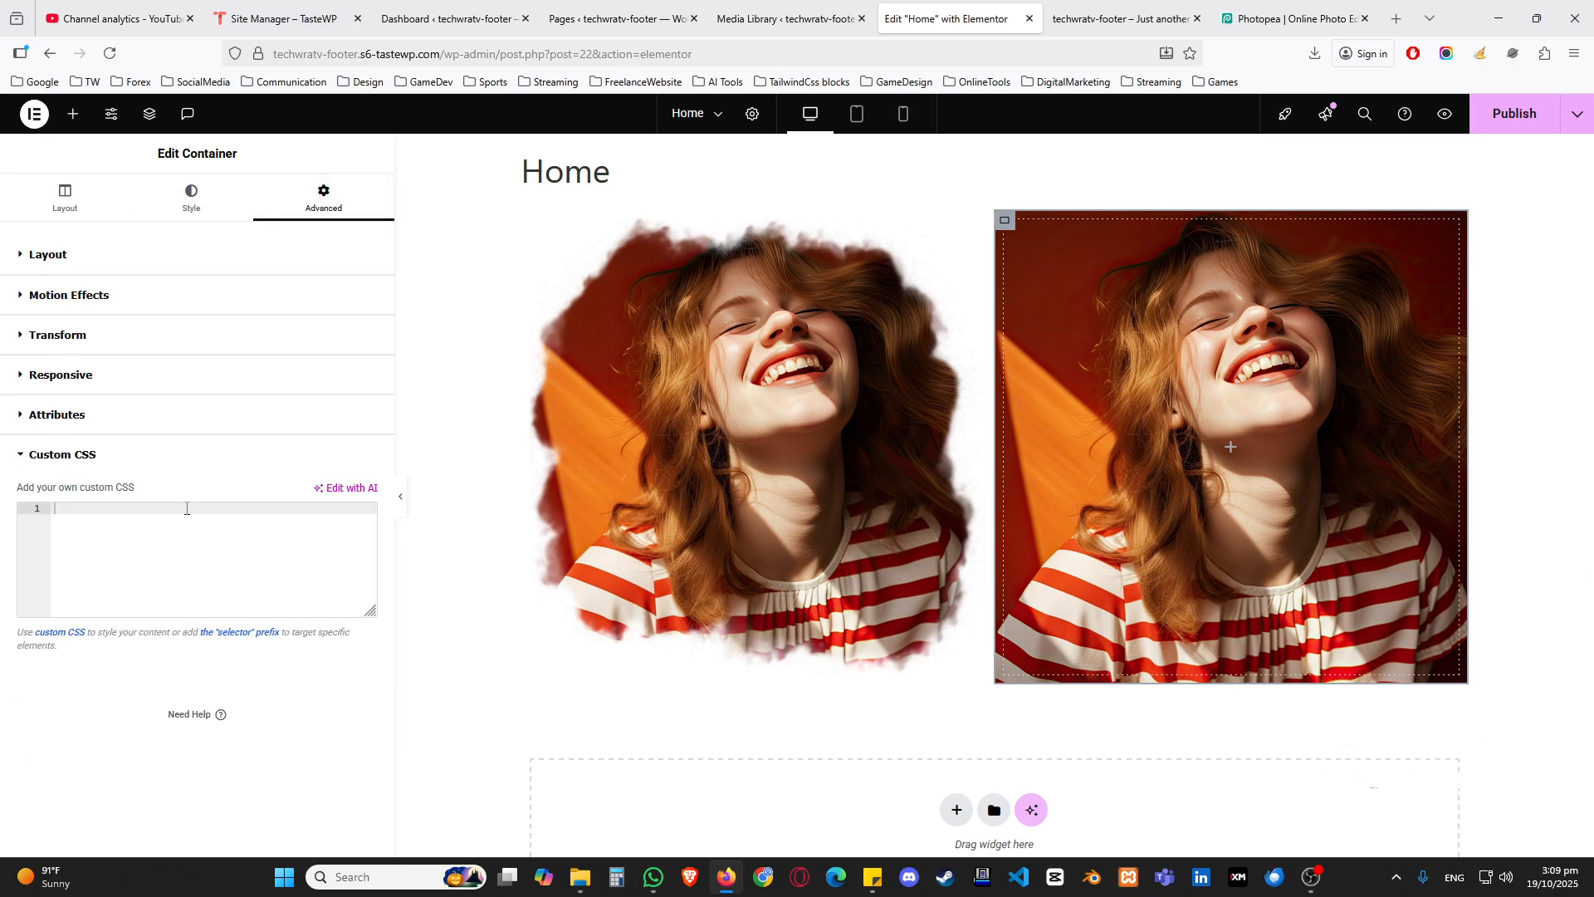
pyautogui.click(129, 560)
pyautogui.write('/* Apply this class to the Elementor column you want to mask */ .masked-video-column {   position: relative;   overflow: hidden;   -webkit-mask-image: url("https://techwratv-footer.s6-tastewp.com/wp-content/uploads/2025/10/New-Project.png");   -webkit-mask-repeat: no-repeat;   -webkit-mask-position: center;   -webkit-mask-size: cover;    mask-image: url("https://techwratv-footer.s6-tastewp.com/wp-content/uploads/2025/10/New-Project.png");   mask-repeat: no-repeat;   mask-position: center;   mask-size: cover; }  /* Optional: Smooth edges for SVG/PNG masks */ .masked-video-column video {   width: 100%;   height: 100%;   object-fit: cover; }')
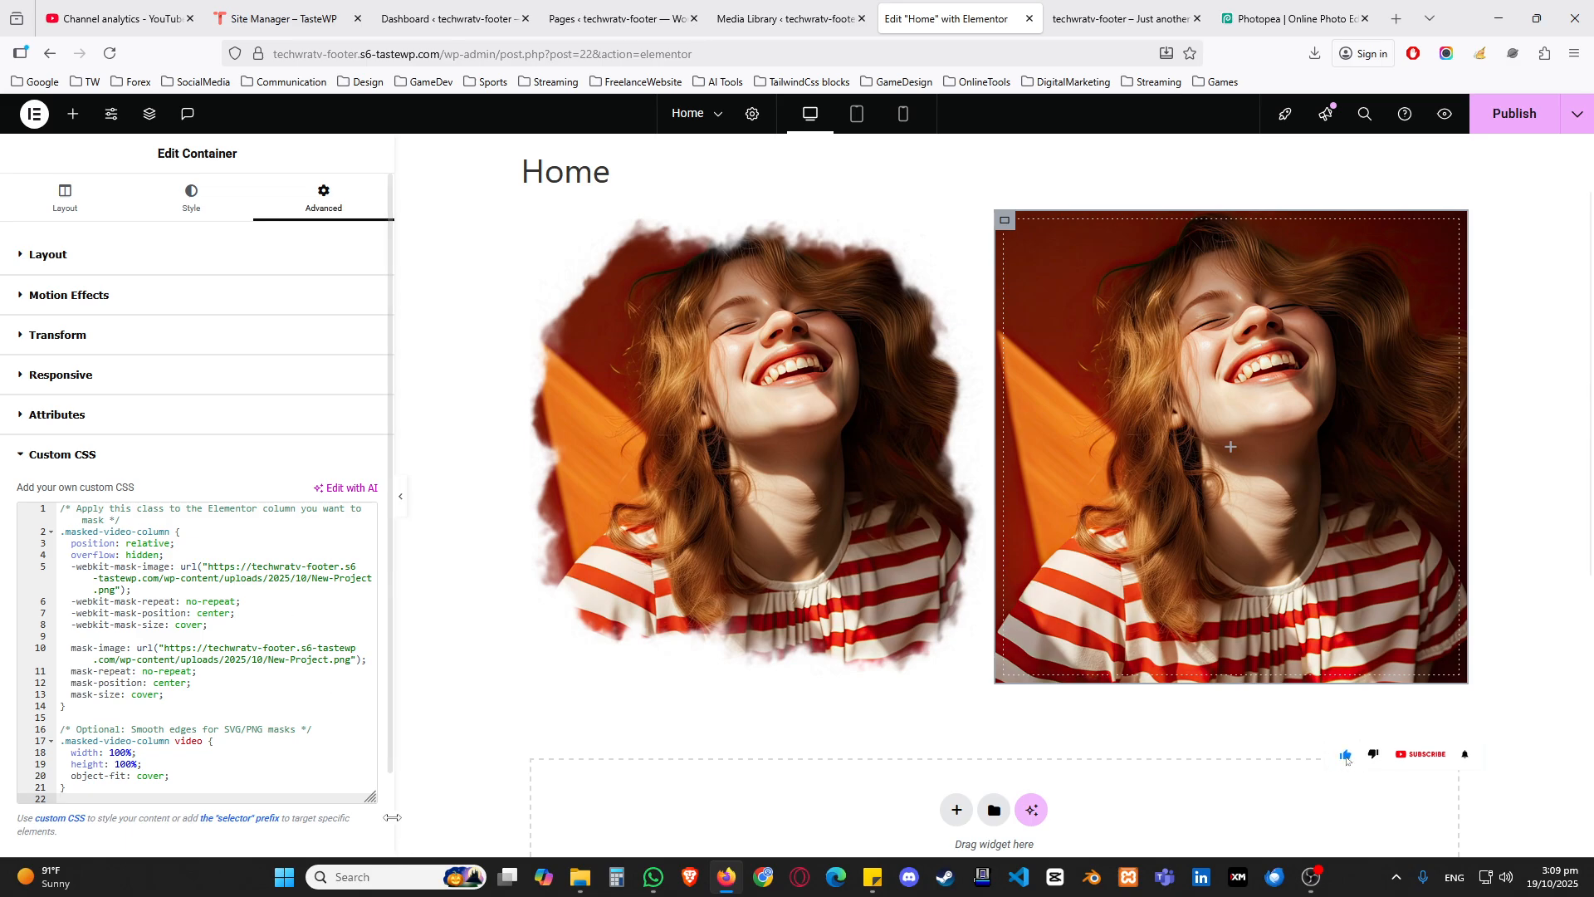
# Step: Enlarge the Custom CSS editor and widen the settings panel so the code lines are easier to read
pyautogui.moveTo(370, 804); pyautogui.dragTo(370, 827)
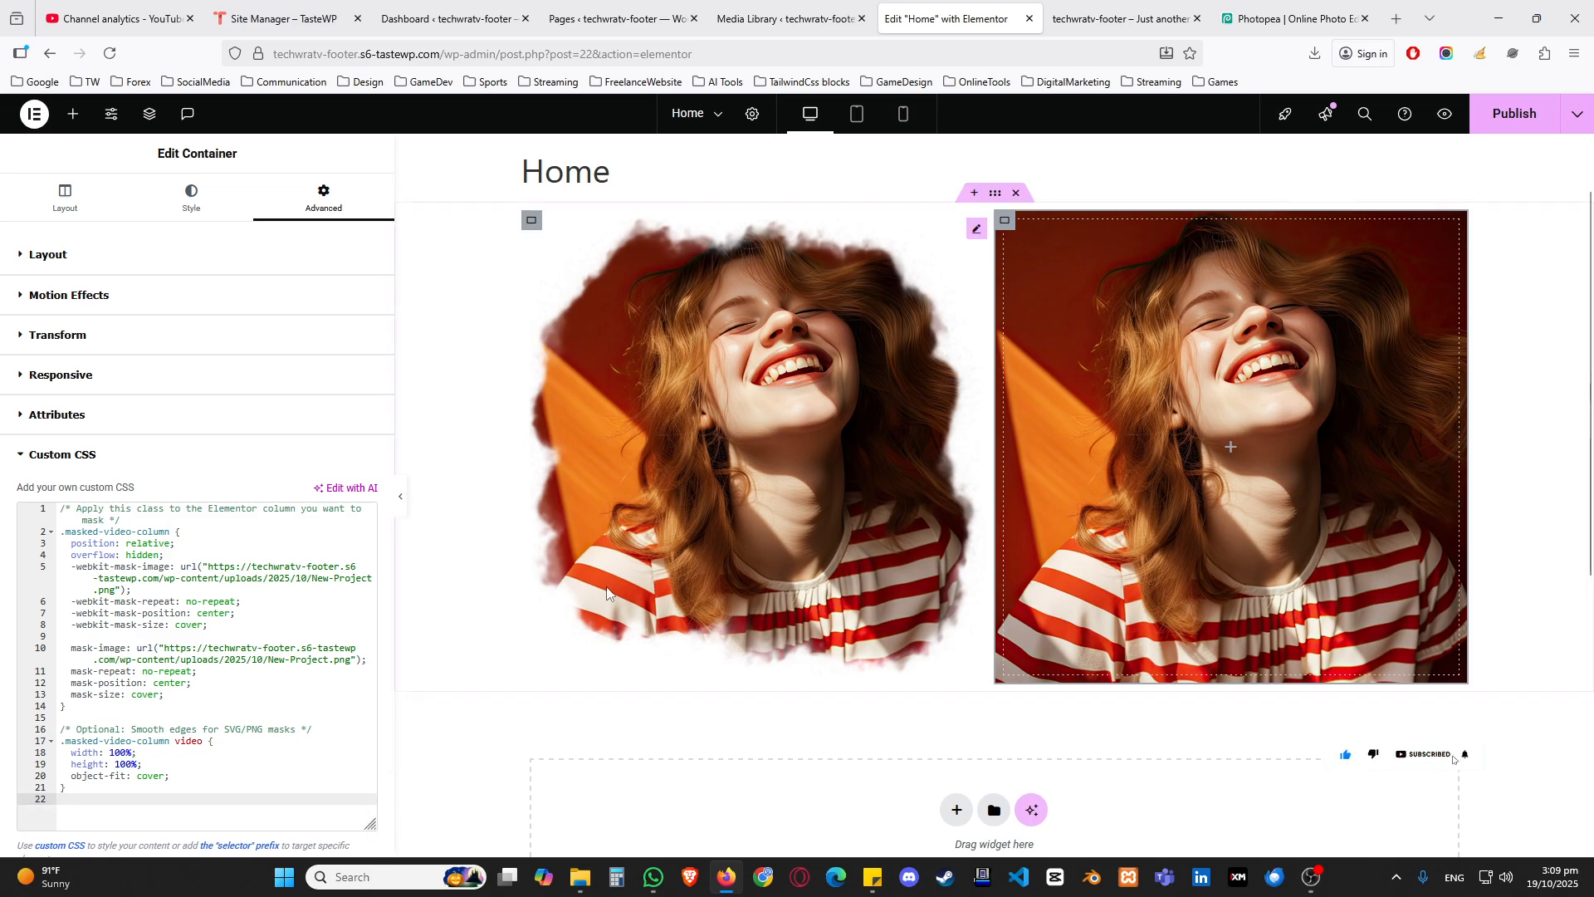
pyautogui.moveTo(395, 586); pyautogui.dragTo(564, 586)
pyautogui.click(292, 681)
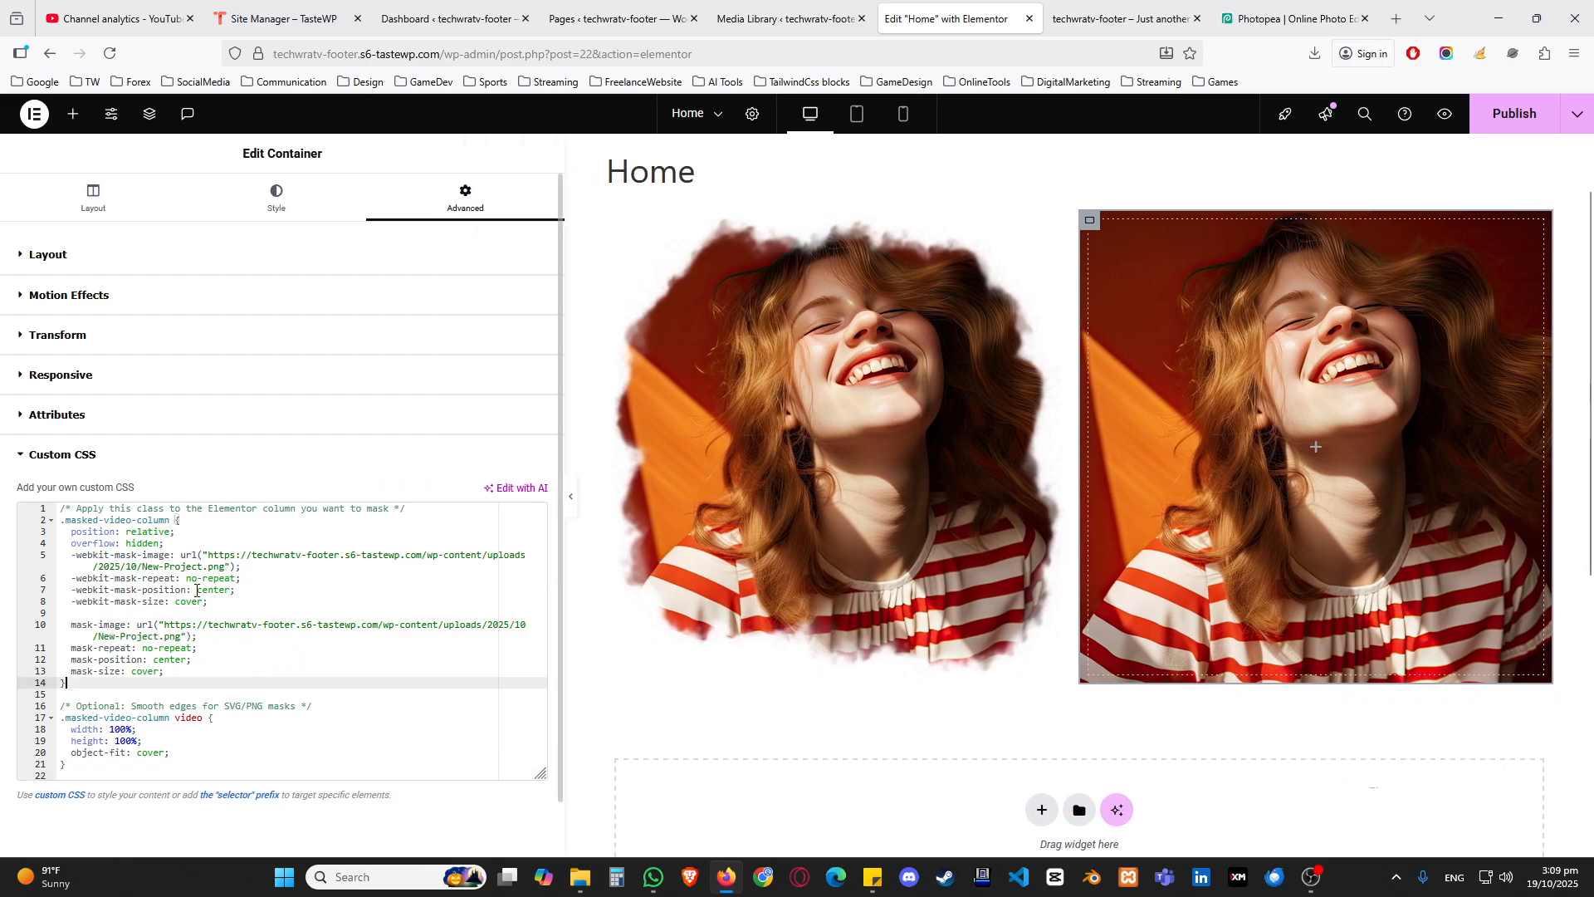
# Step: Examine the New-Project.png URLs in the -webkit-mask-image and mask-image rules of the custom CSS
pyautogui.moveTo(73, 557); pyautogui.dragTo(197, 558)
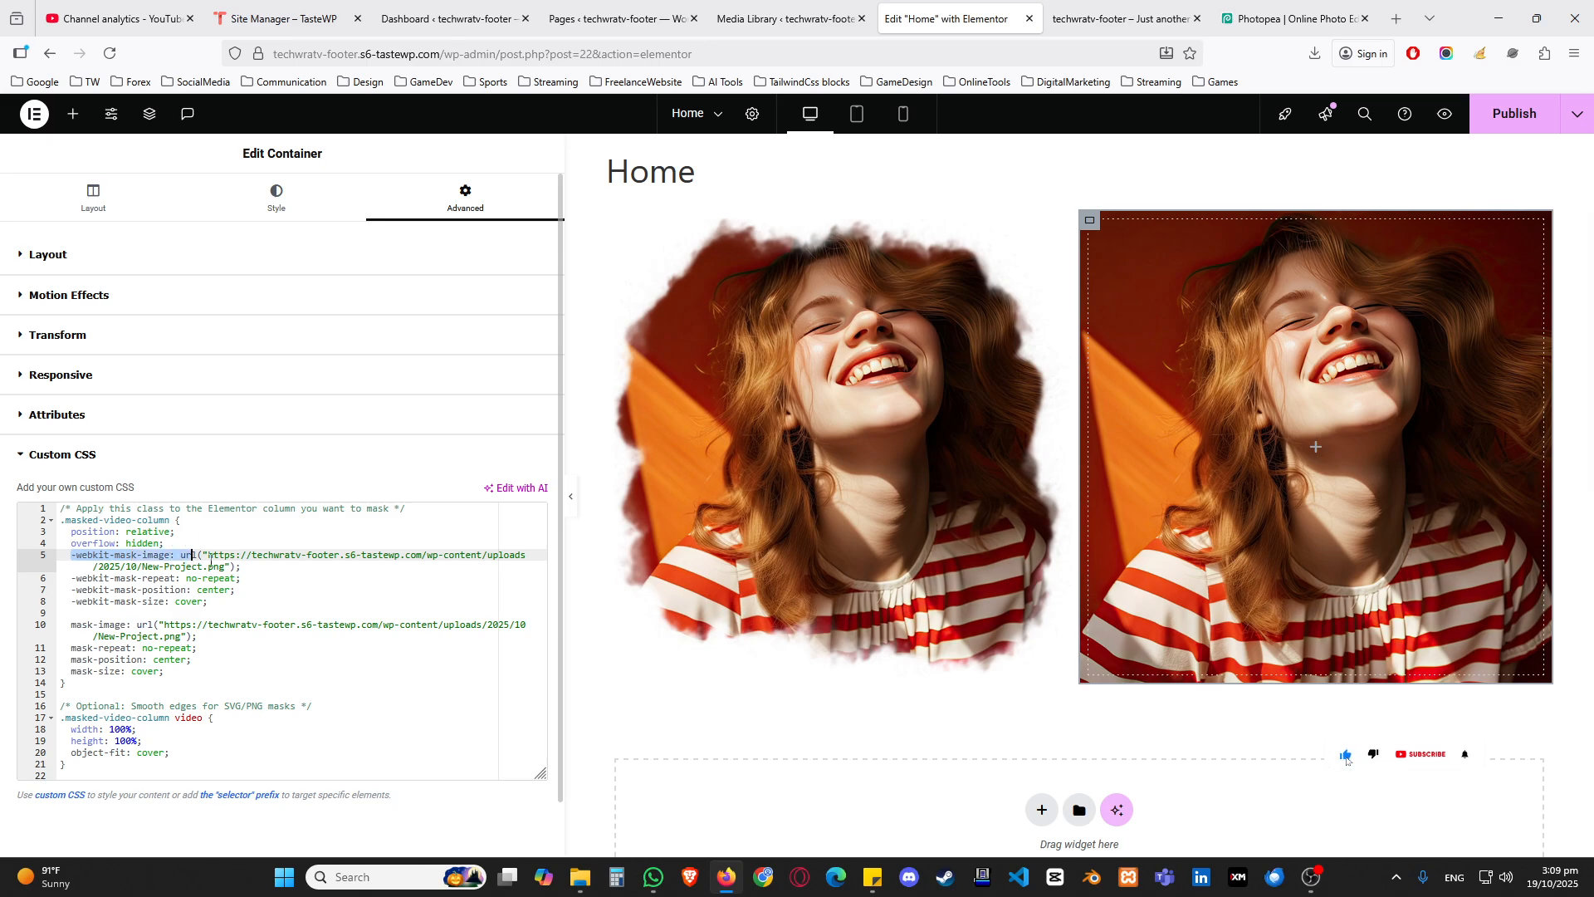
pyautogui.click(212, 561)
pyautogui.keyDown('shift'); pyautogui.click(226, 566); pyautogui.keyUp('shift')
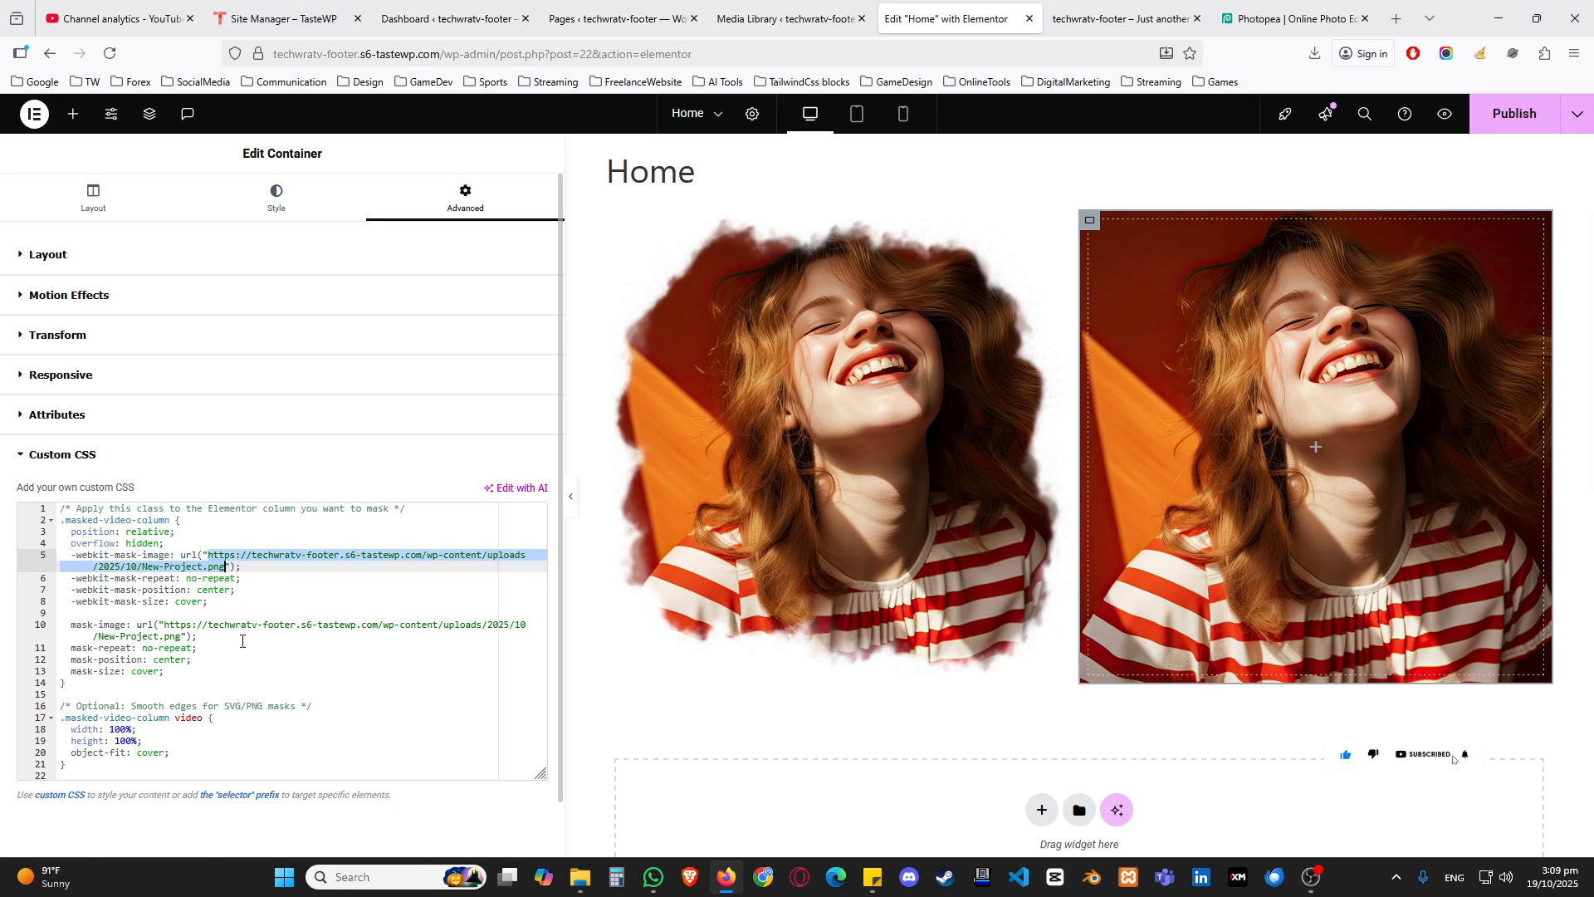
pyautogui.moveTo(164, 625); pyautogui.dragTo(182, 637)
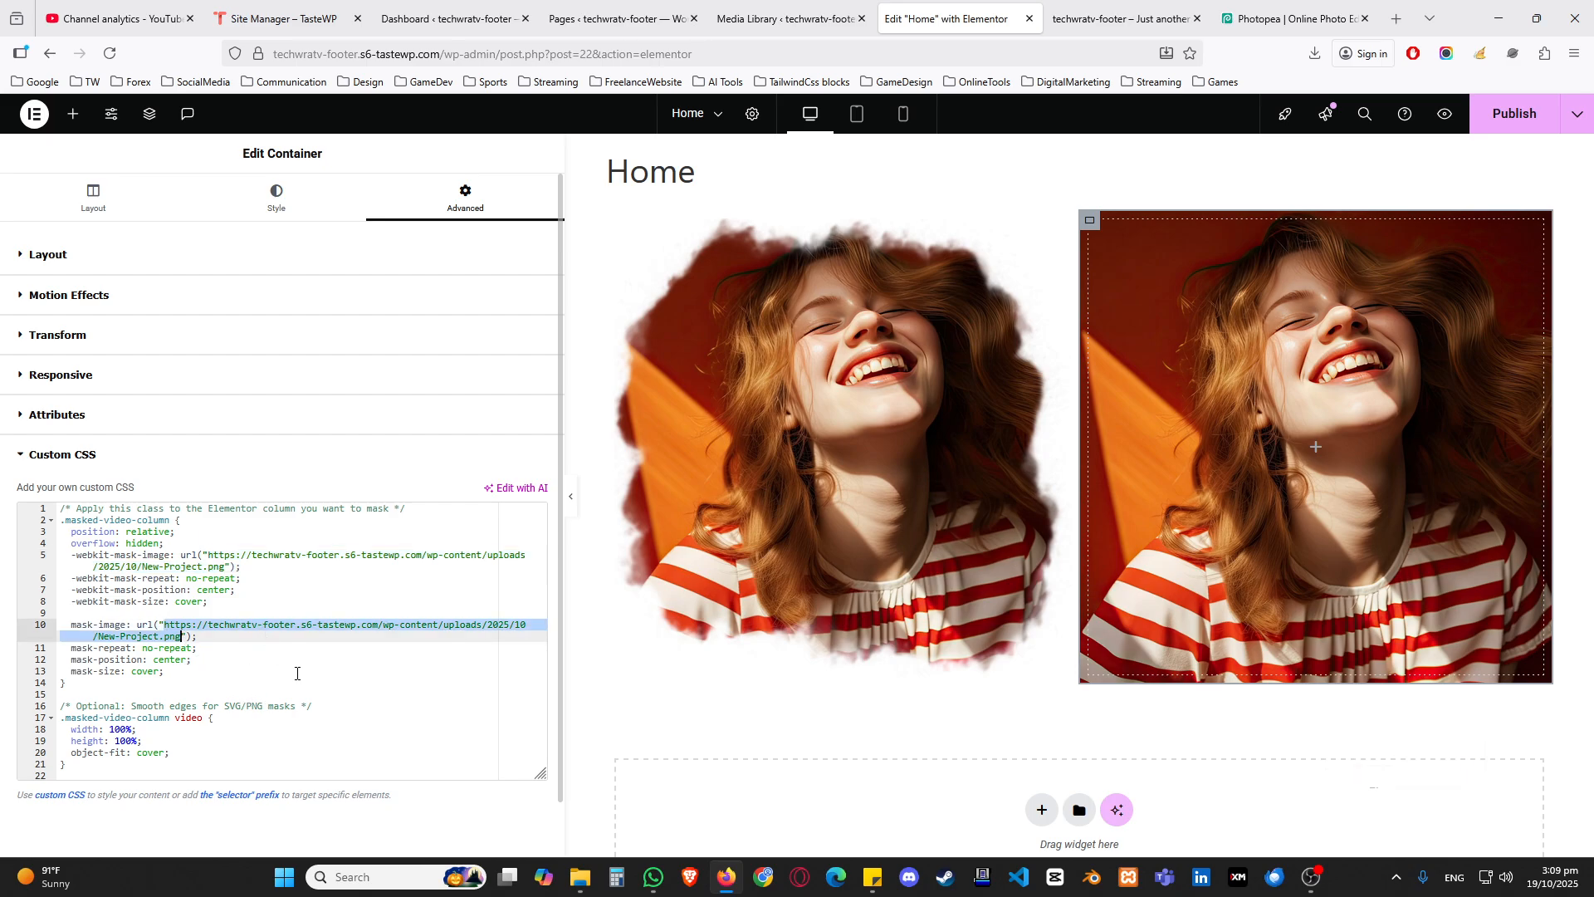
# Step: Copy the file URL of the New Project brush mask from the Media Library and return to the Elementor editor
pyautogui.click(780, 19)
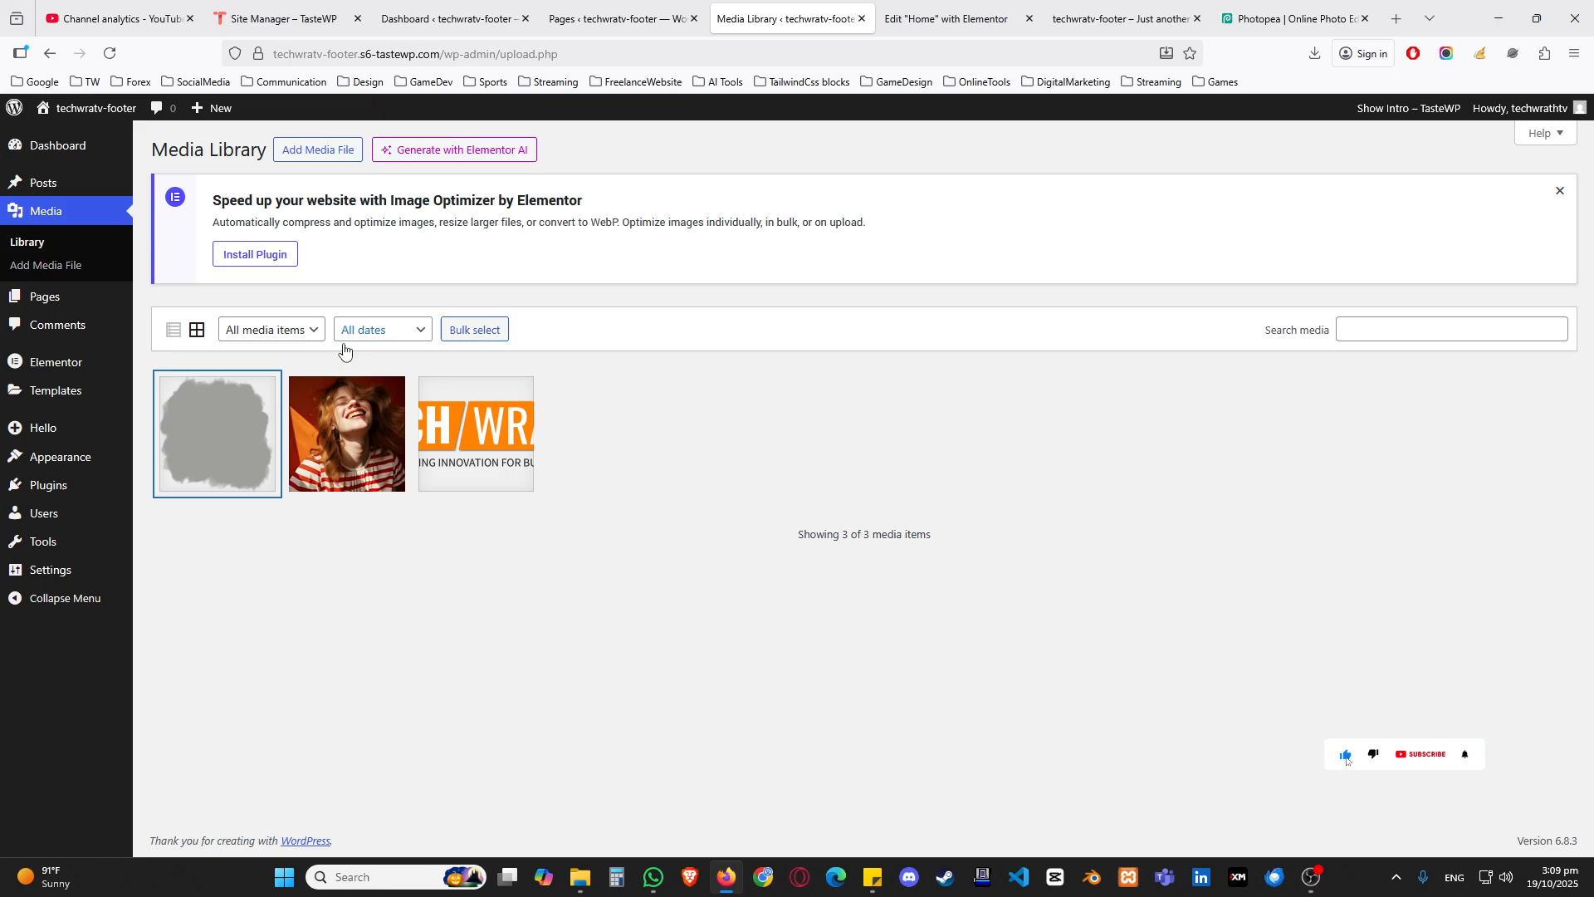
pyautogui.click(208, 462)
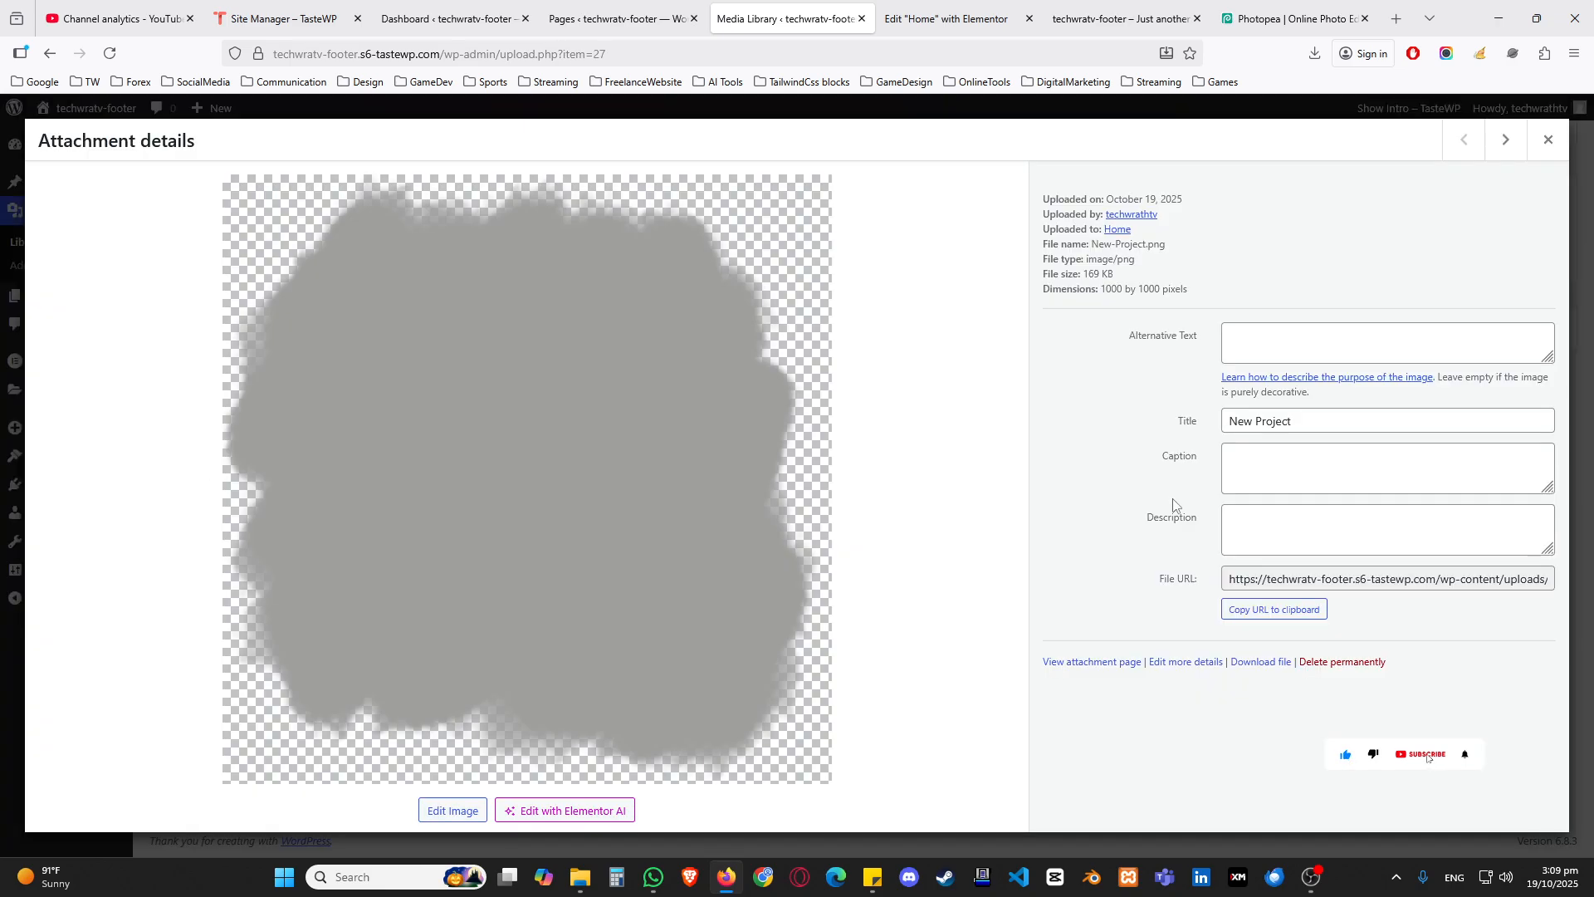
pyautogui.tripleClick(1179, 586)
pyautogui.click(1263, 612)
pyautogui.click(1548, 140)
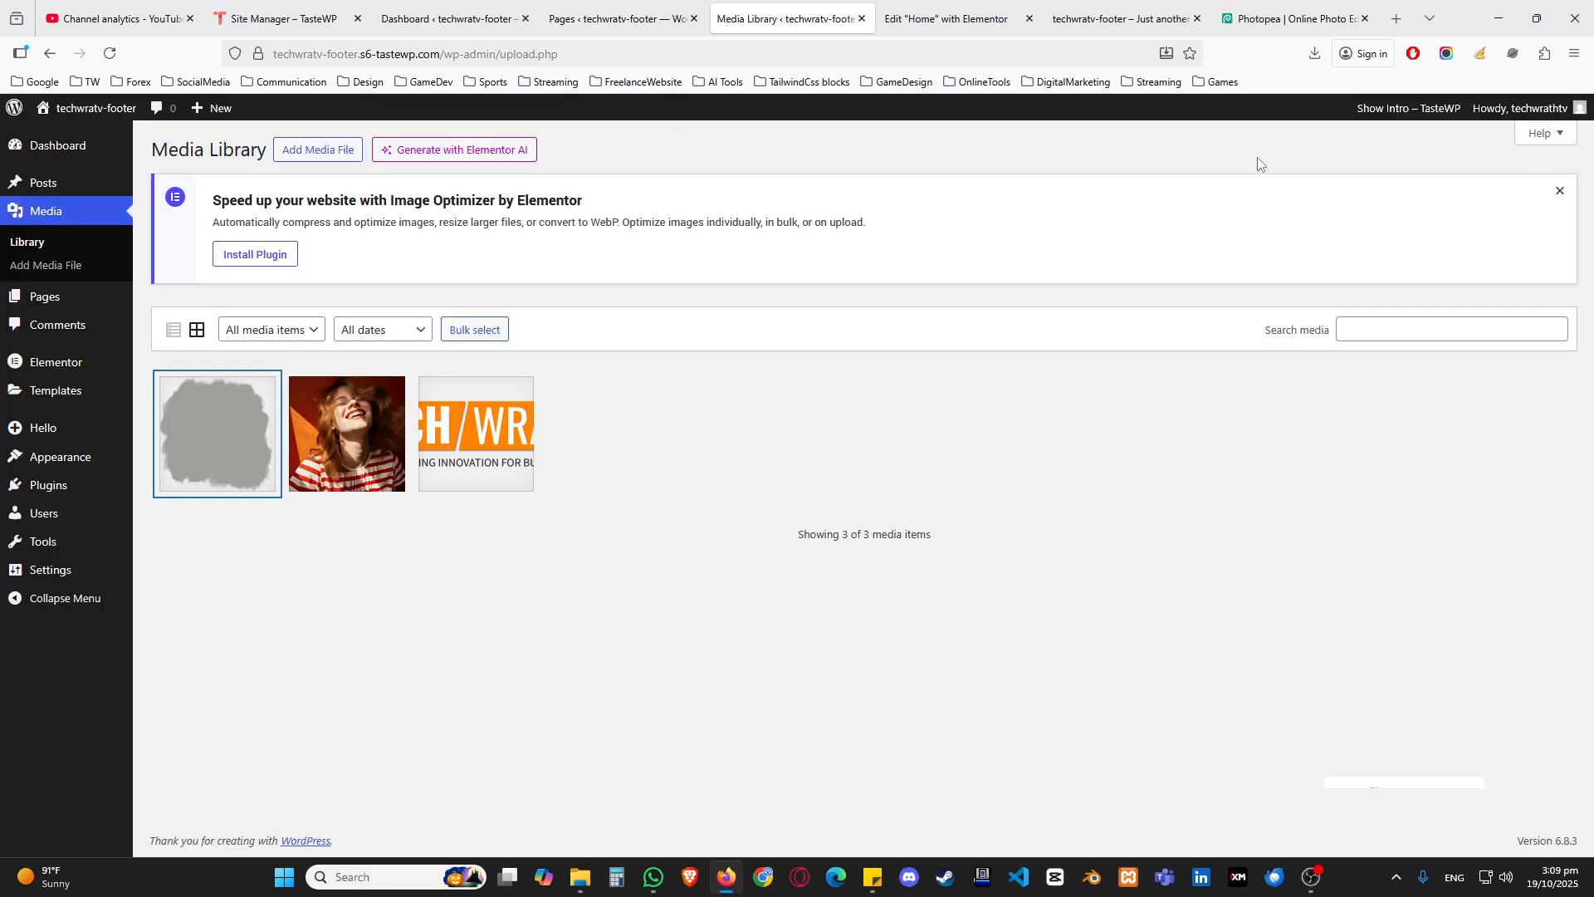
pyautogui.click(947, 18)
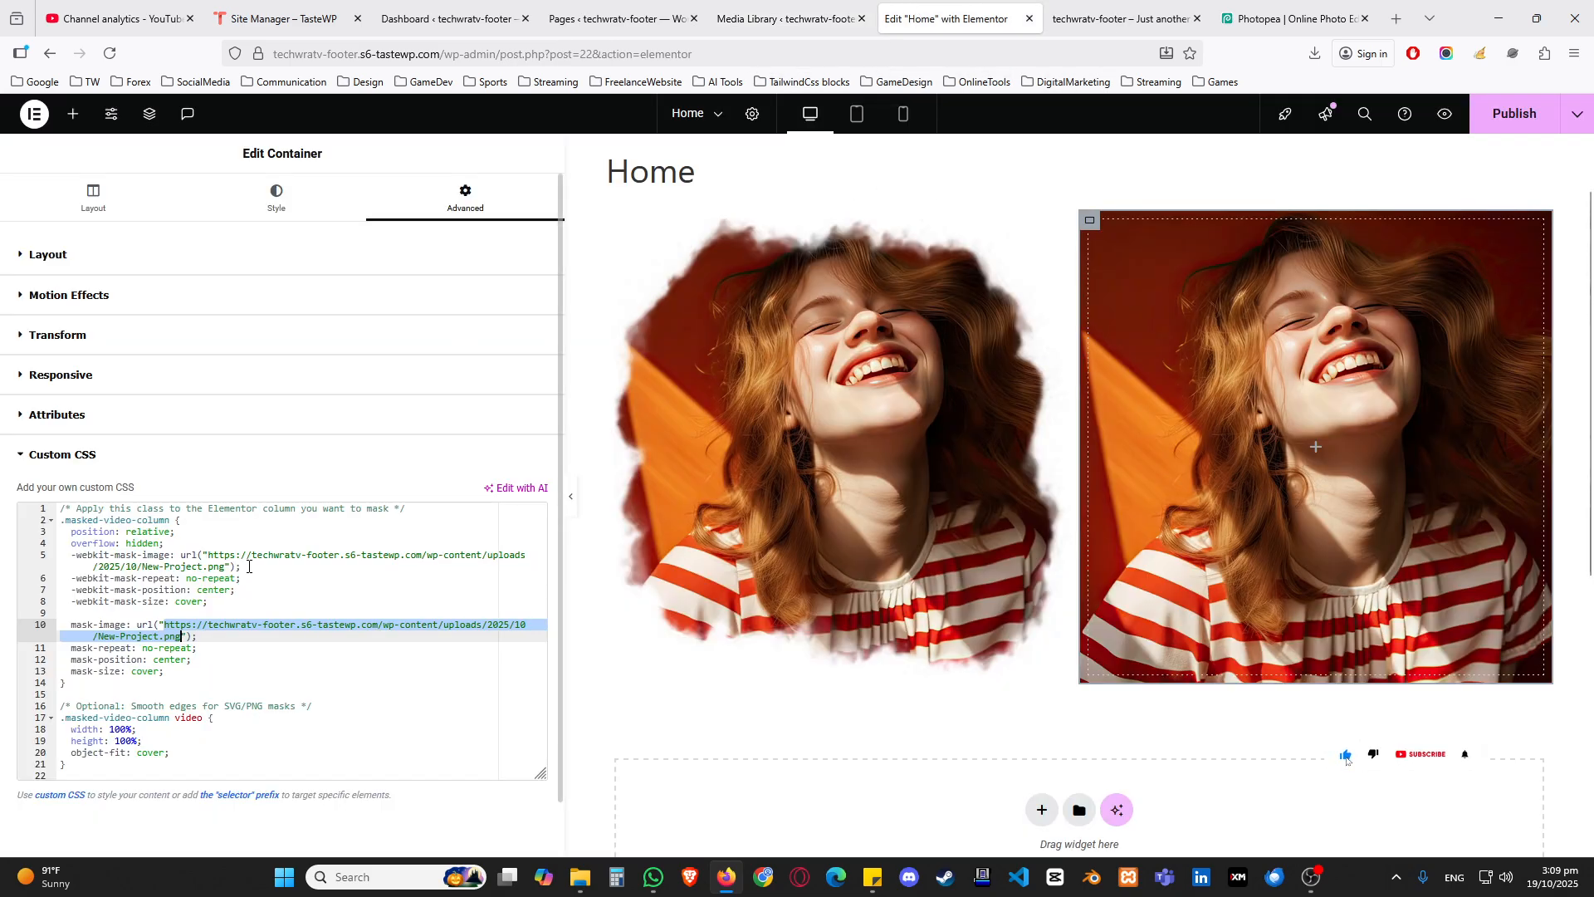
# Step: Copy the class name masked-video-column from the custom CSS and assign it as the container's CSS class
pyautogui.click(214, 578)
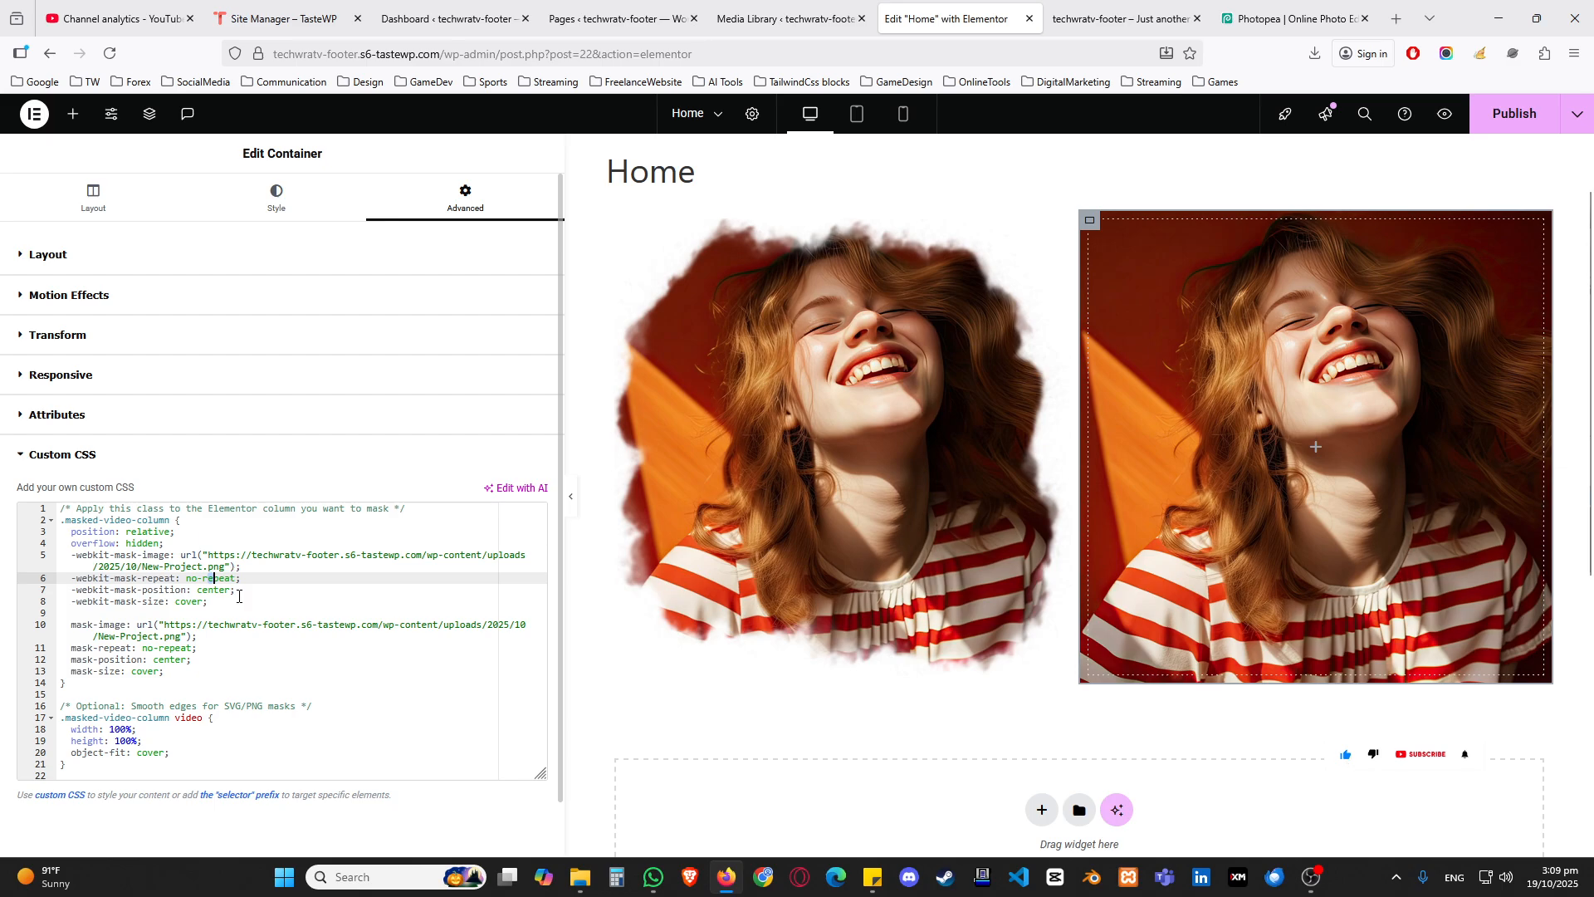
pyautogui.click(173, 522)
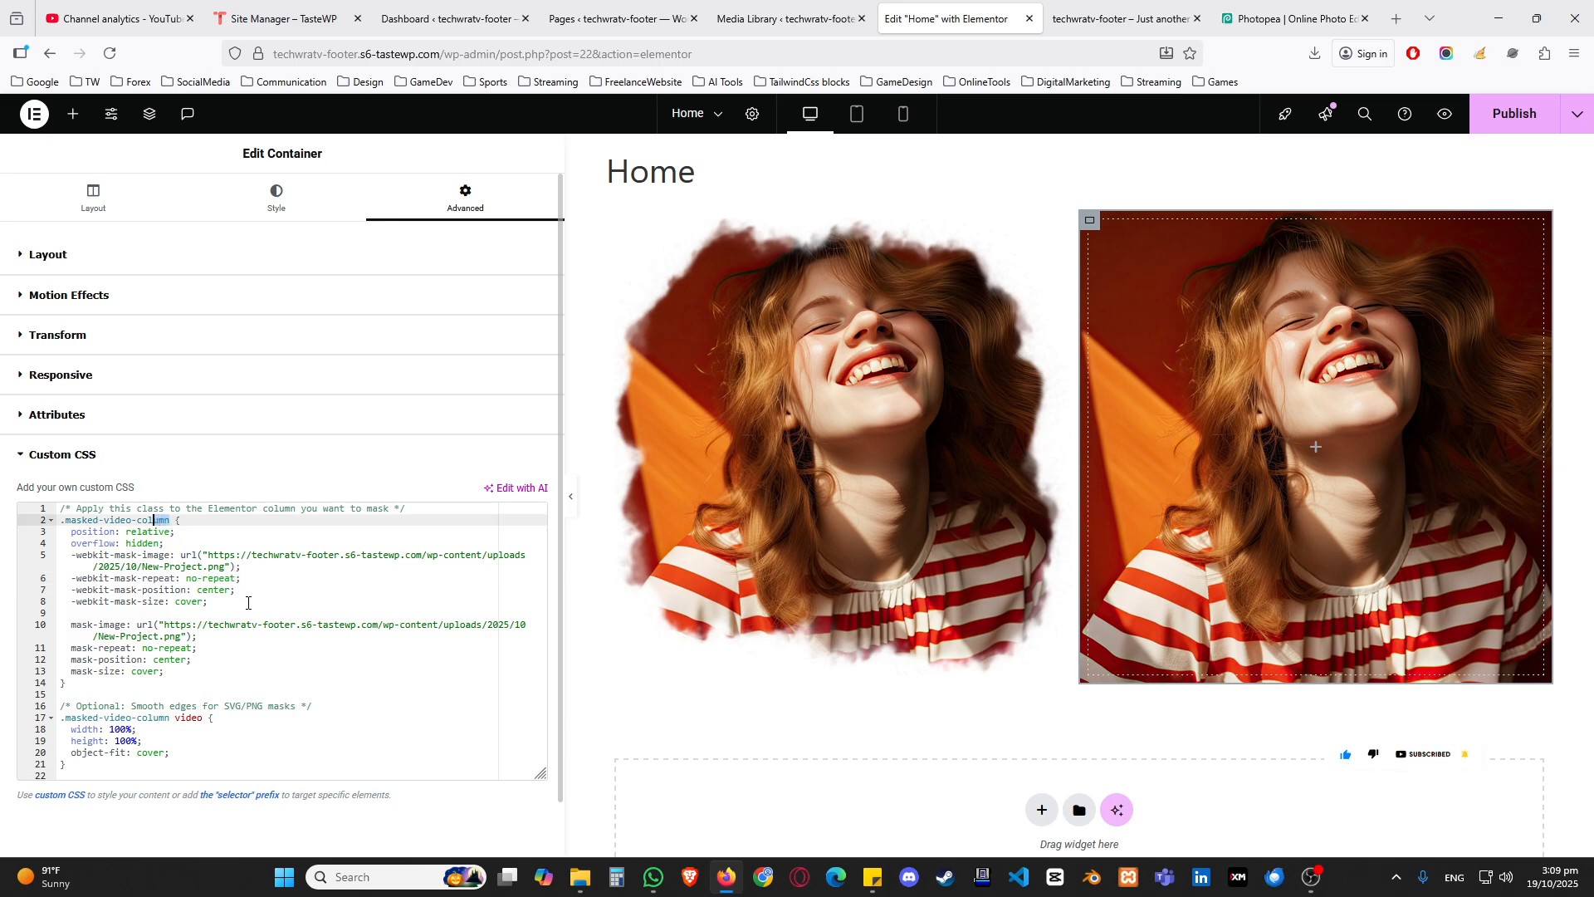
pyautogui.hotkey('shift', 'Left')
pyautogui.hotkey('shift', 'Left')
pyautogui.hotkey('shift', 'Left')
pyautogui.hotkey('shift', 'Left')
pyautogui.hotkey('shift', 'Left')
pyautogui.hotkey('shift', 'Left')
pyautogui.hotkey('shift', 'Left')
pyautogui.hotkey('shift', 'Left')
pyautogui.hotkey('shift', 'Left')
pyautogui.hotkey('shift', 'Left')
pyautogui.hotkey('shift', 'Left')
pyautogui.hotkey('shift', 'Left')
pyautogui.hotkey('shift', 'Left')
pyautogui.hotkey('shift', 'Left')
pyautogui.hotkey('shift', 'Left')
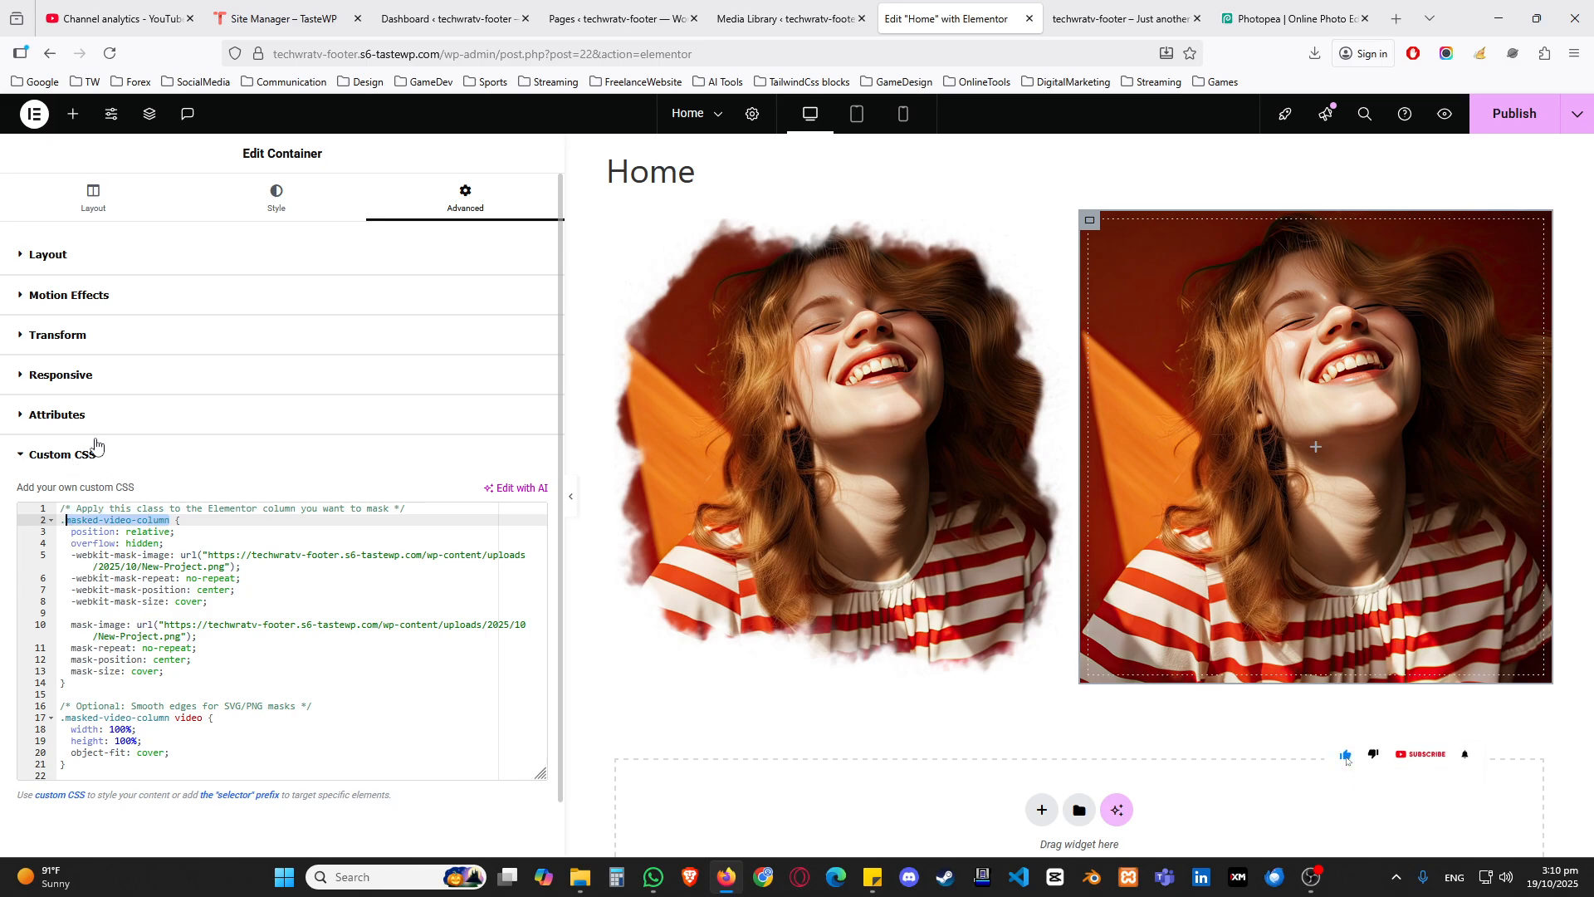
pyautogui.click(50, 255)
pyautogui.scroll(-2, 67, 415)
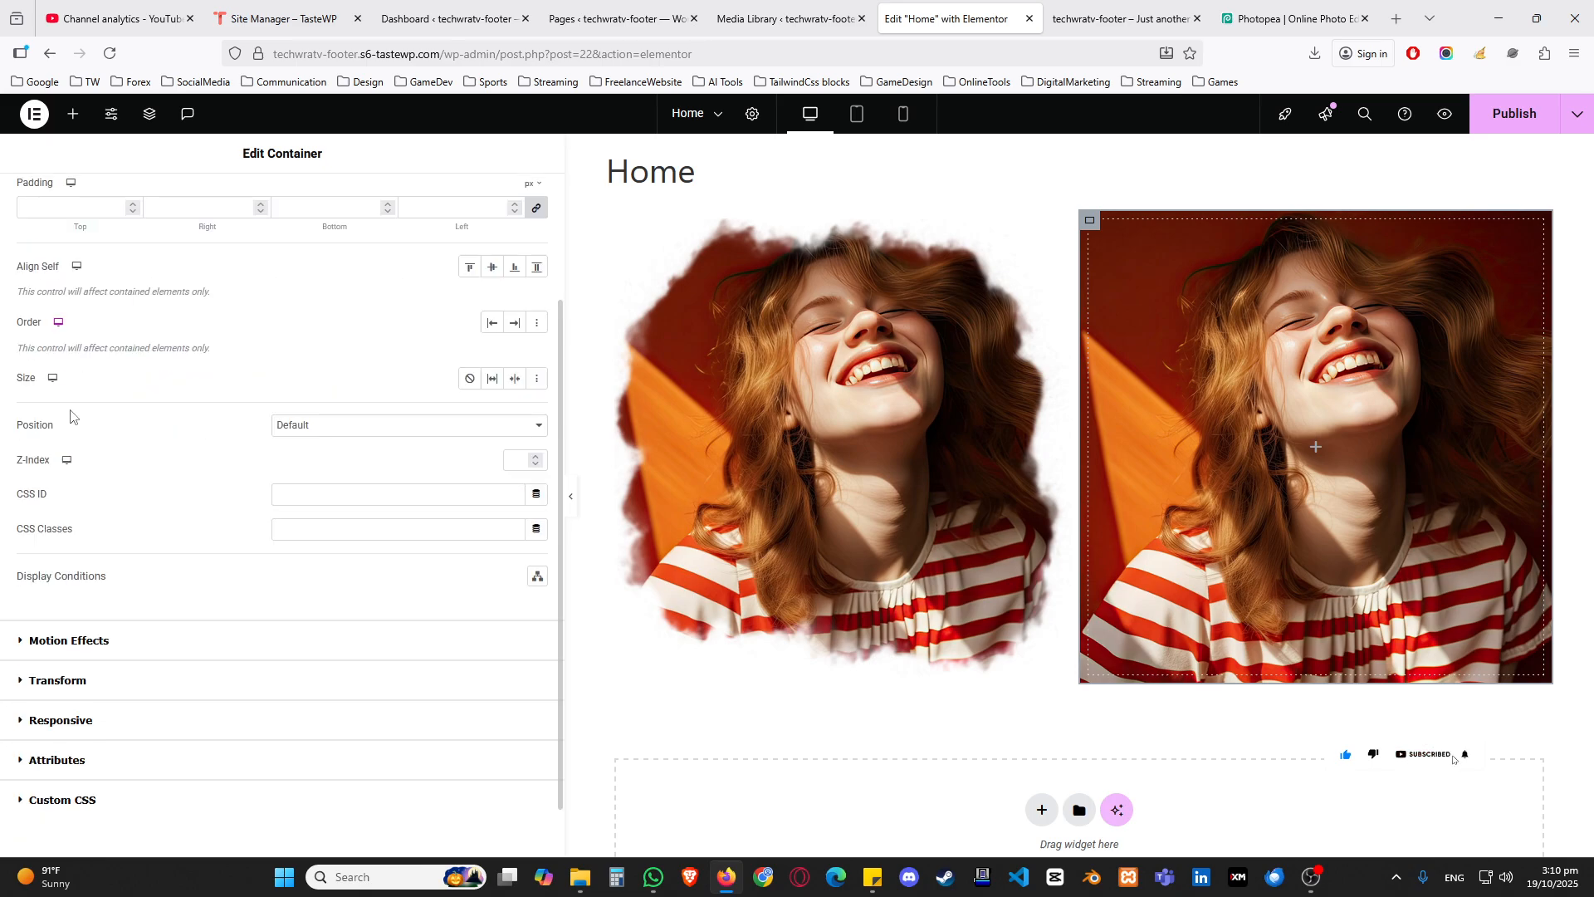
pyautogui.moveTo(20, 537); pyautogui.dragTo(92, 544)
pyautogui.click(326, 537)
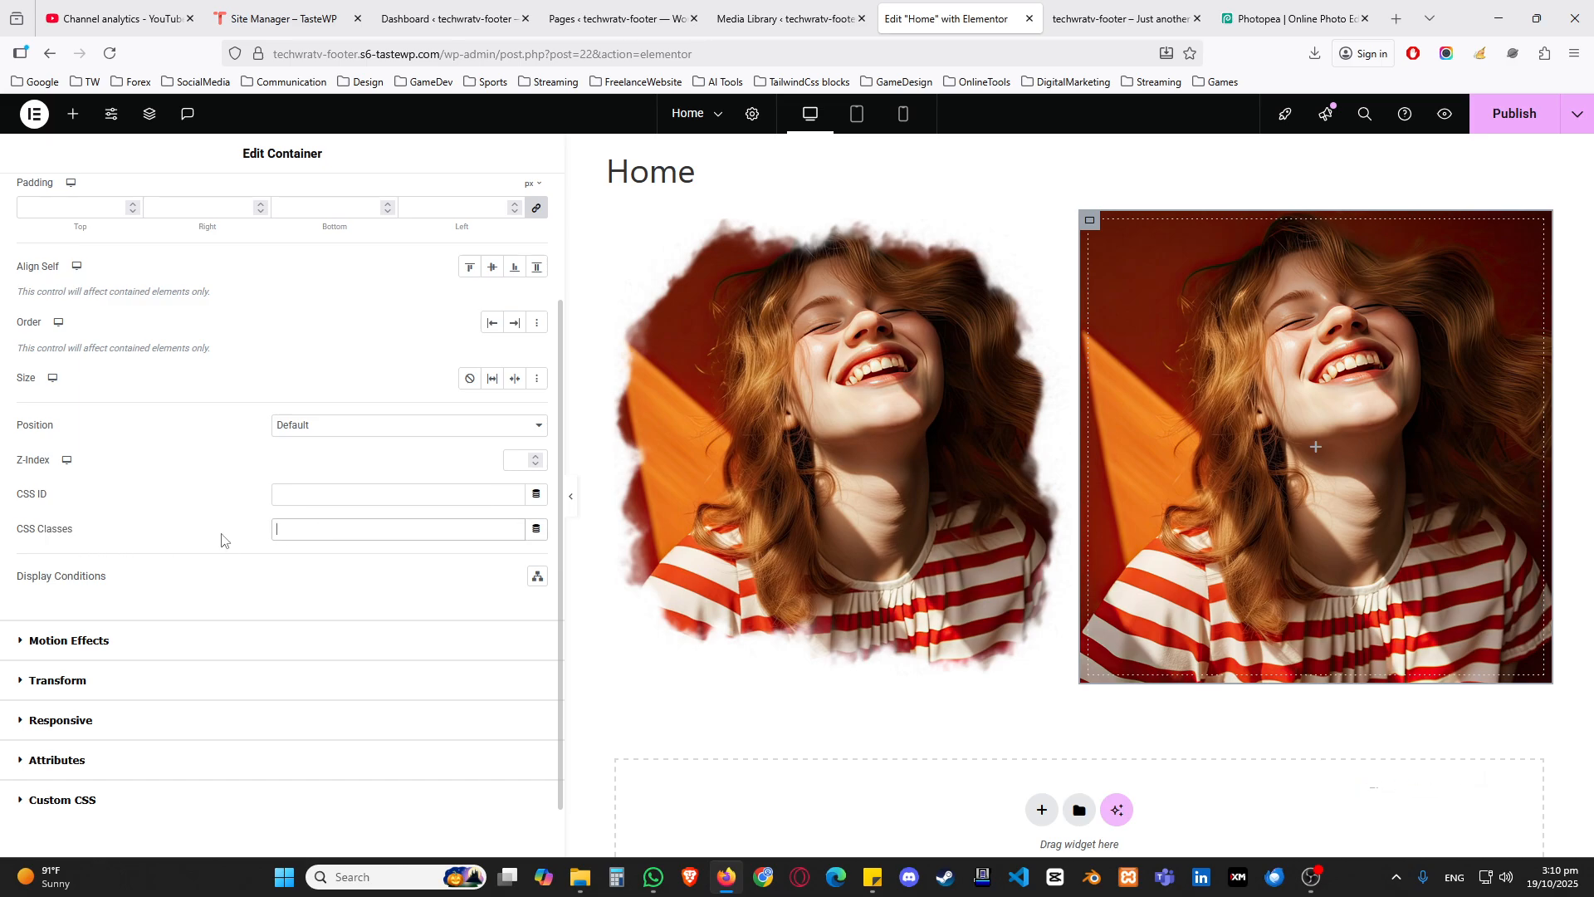
pyautogui.hotkey('ctrl', 'v')
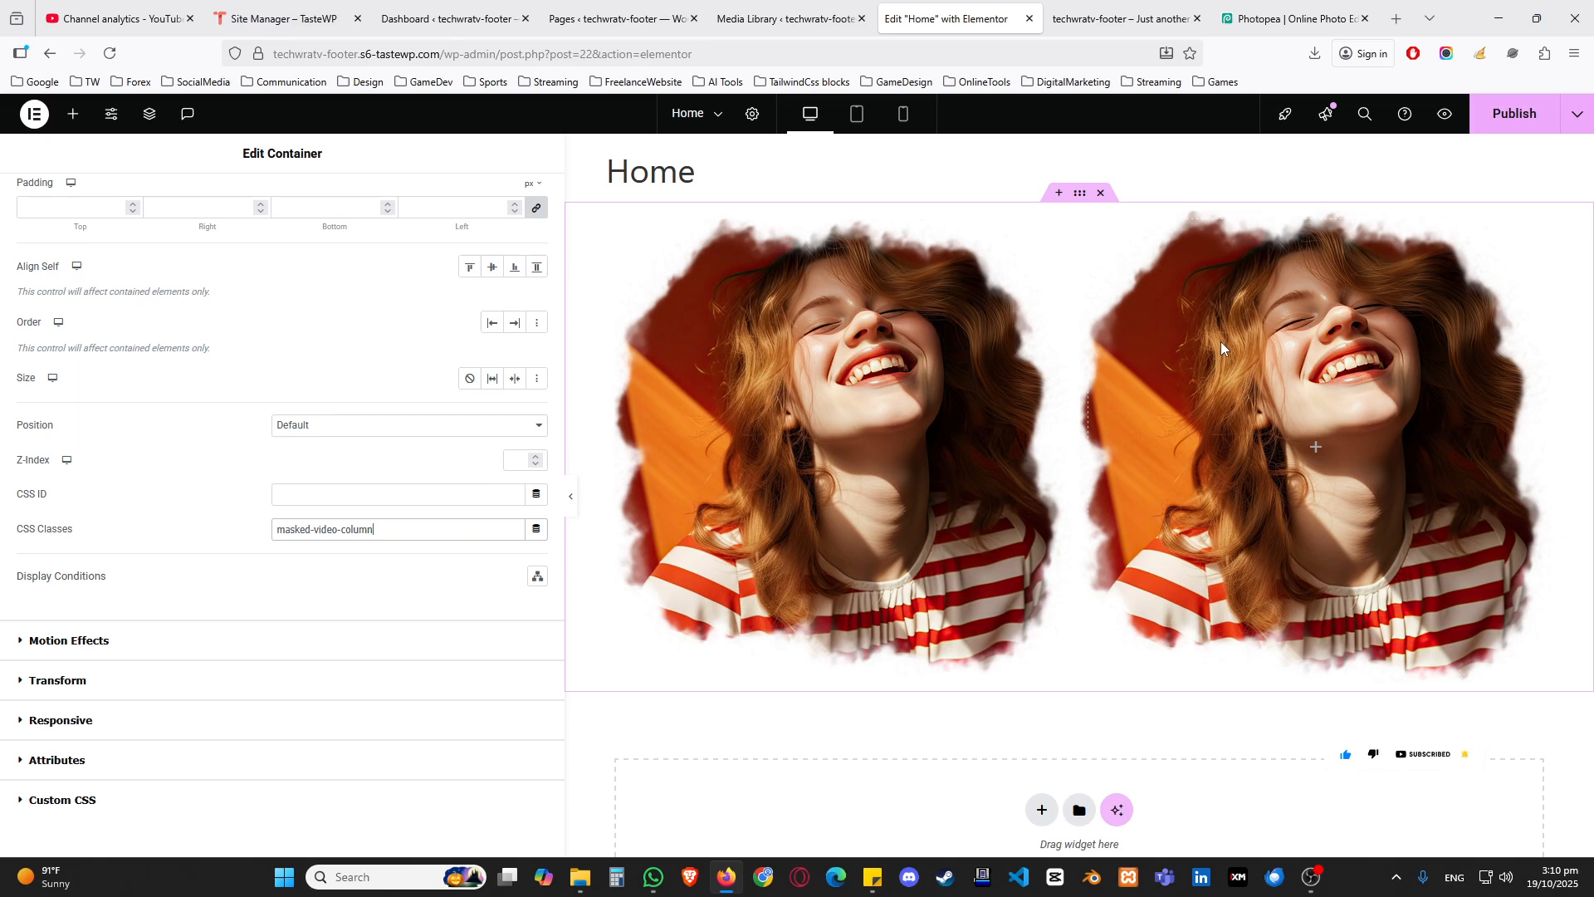
# Step: Collapse the container's advanced layout settings and reopen its Custom CSS code for review
pyautogui.scroll(2, 340, 446)
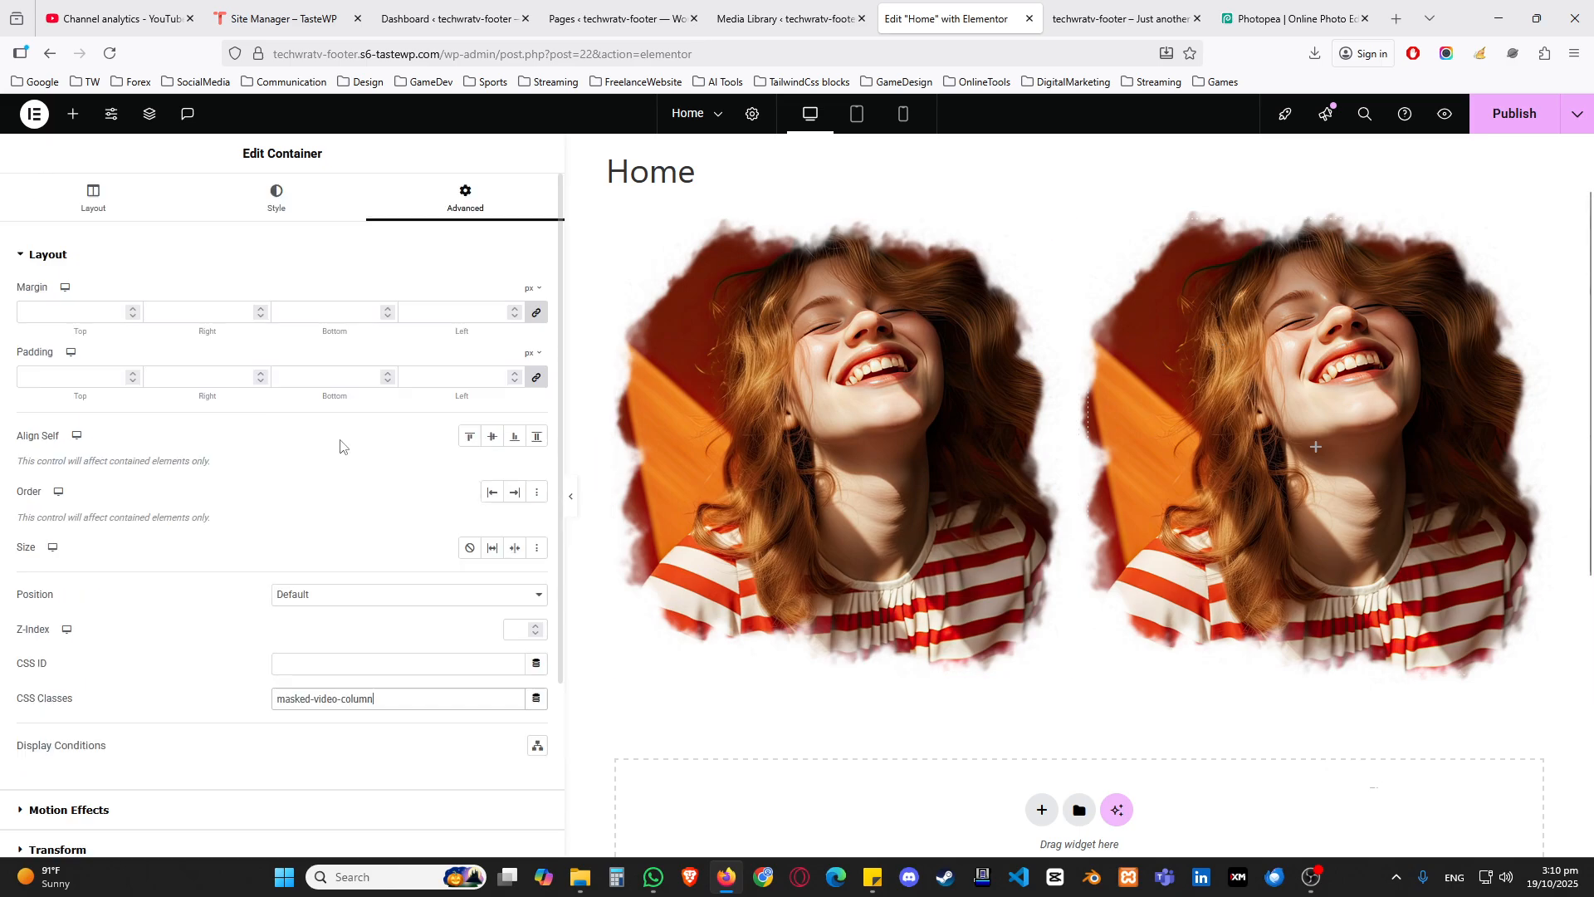
pyautogui.click(52, 257)
pyautogui.click(87, 461)
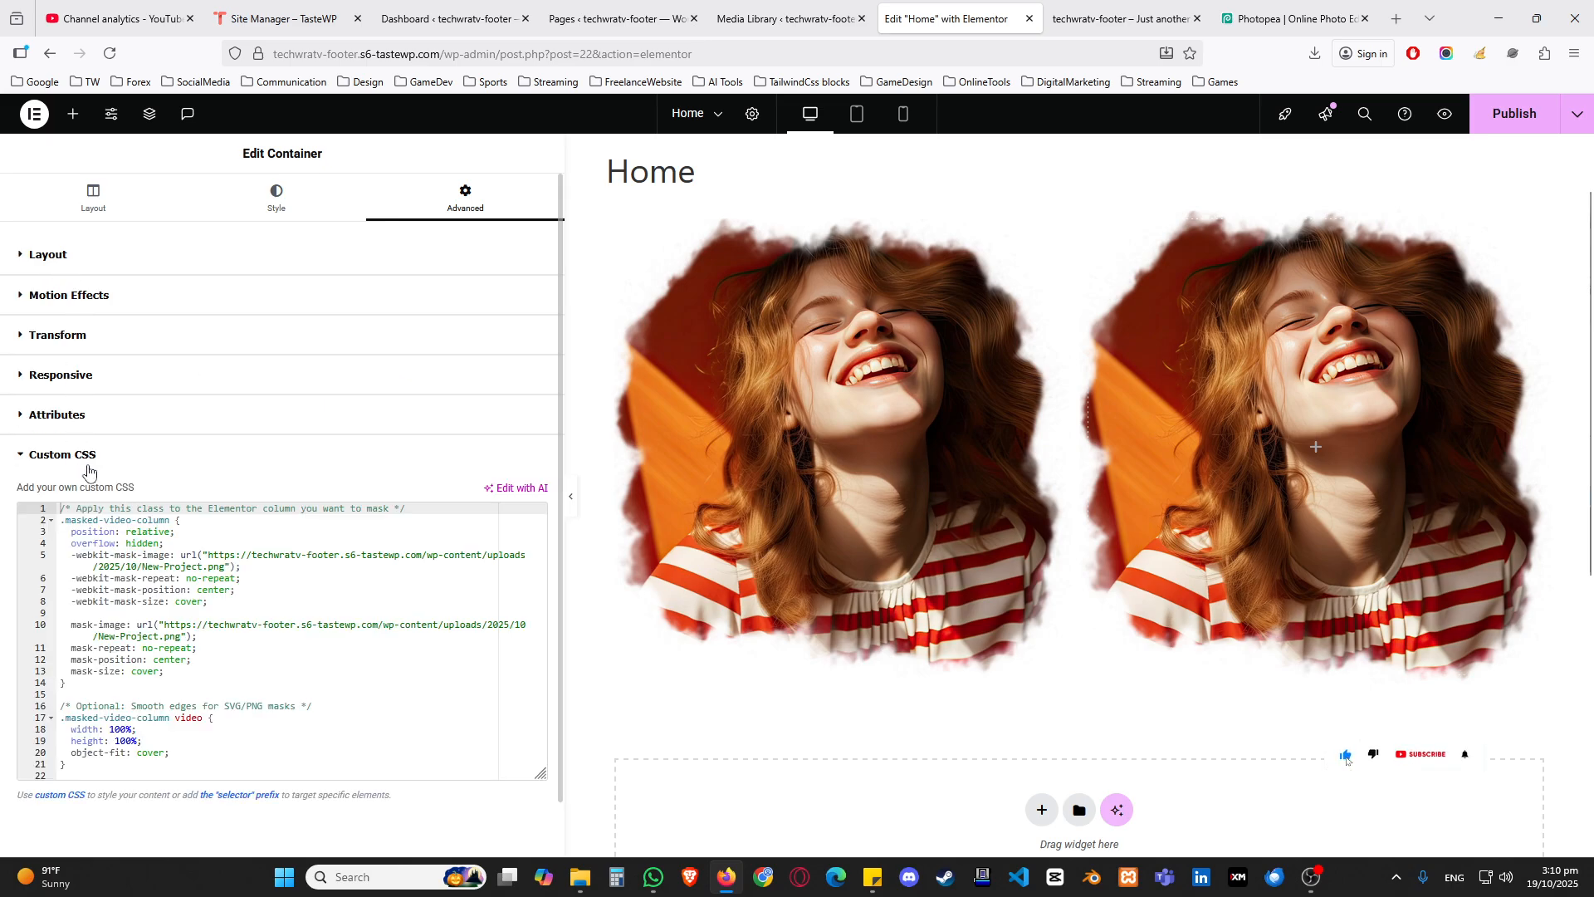